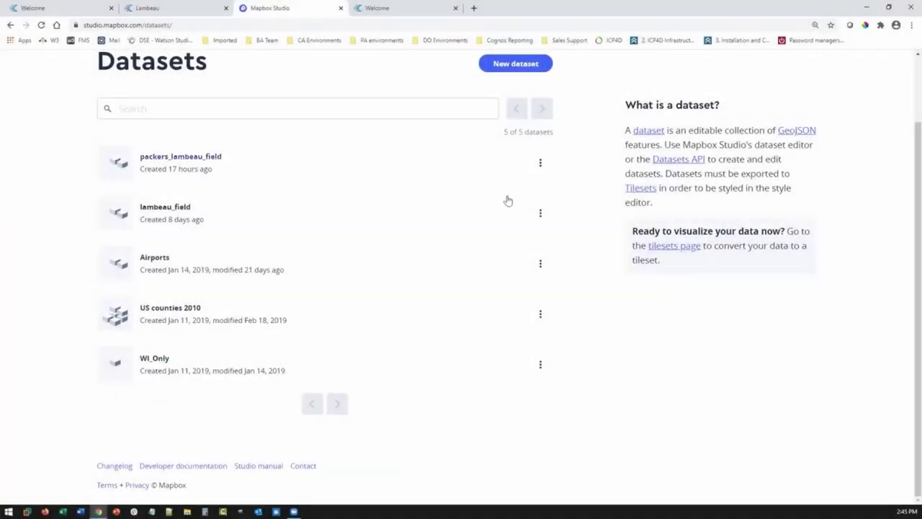
Create a blank dataset named 'title_town' from the New dataset form
{"action": "left_click", "coordinate": [506, 64]}
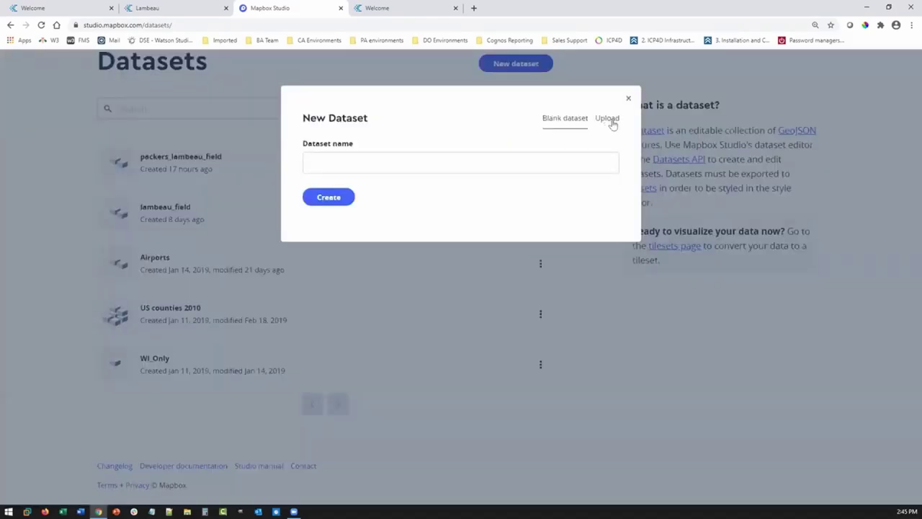
{"action": "left_click", "coordinate": [328, 199]}
{"action": "left_click", "coordinate": [325, 165]}
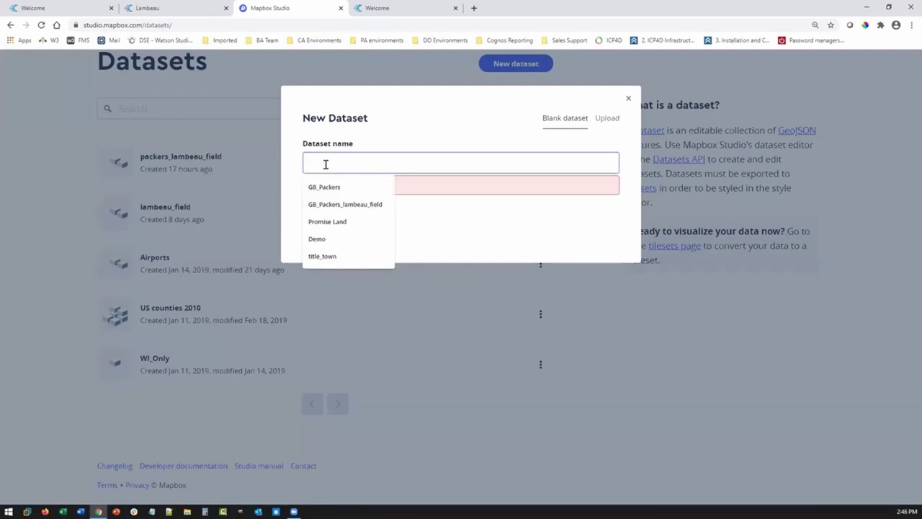
{"action": "type", "text": "title"}
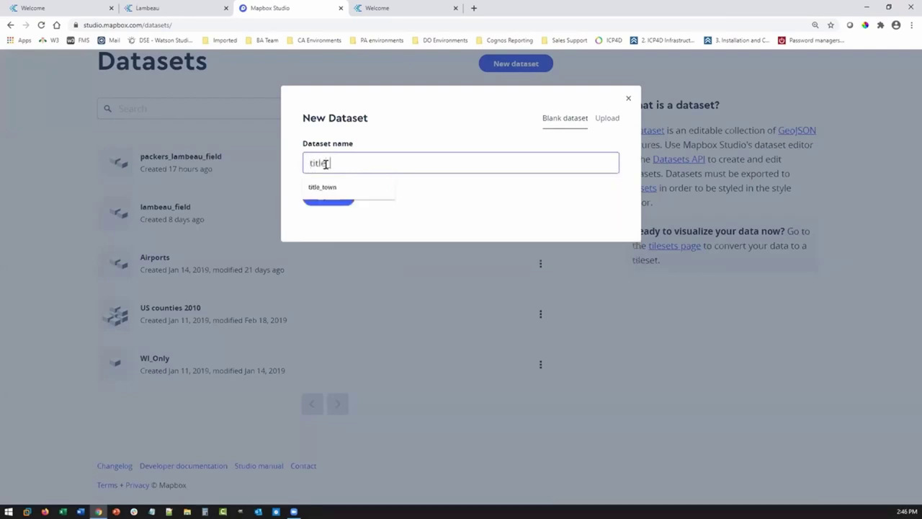
{"action": "type", "text": "_town"}
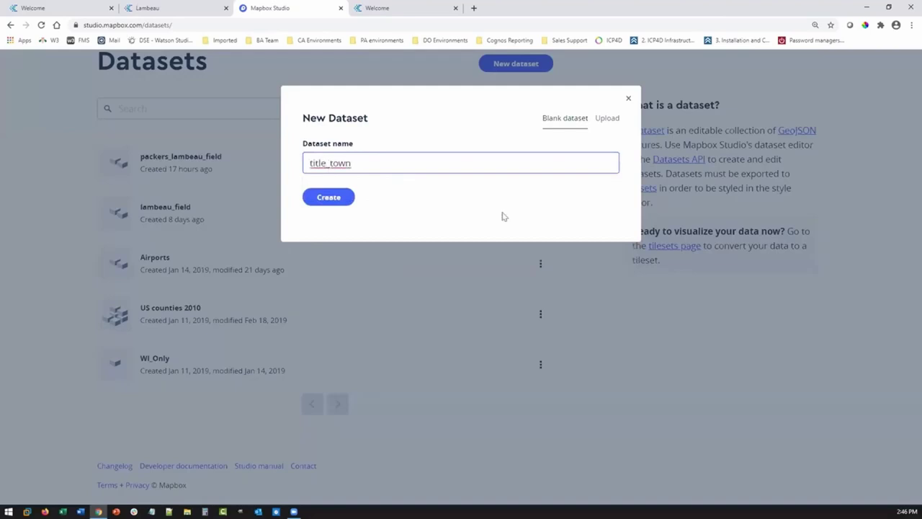
{"action": "left_click", "coordinate": [331, 200]}
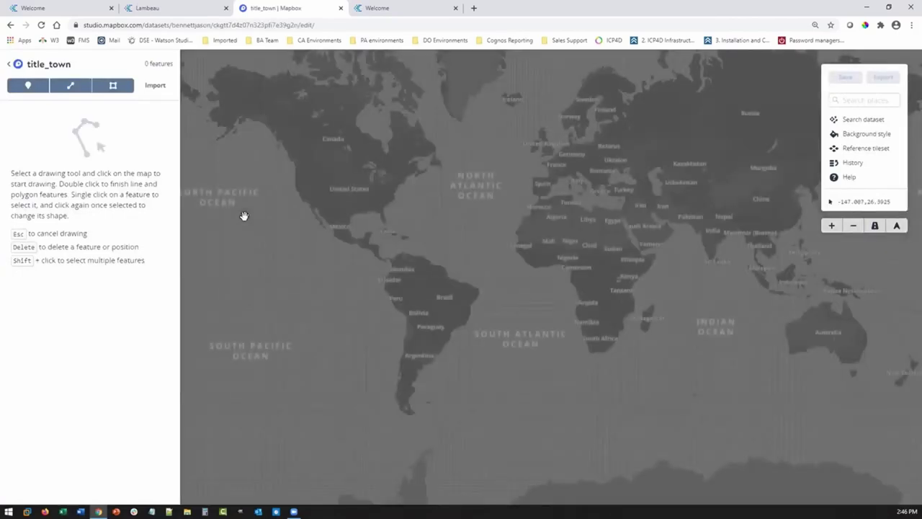
Pan and zoom the title_town map until the eastern United States and East Coast fill the view
{"action": "left_click", "coordinate": [859, 99]}
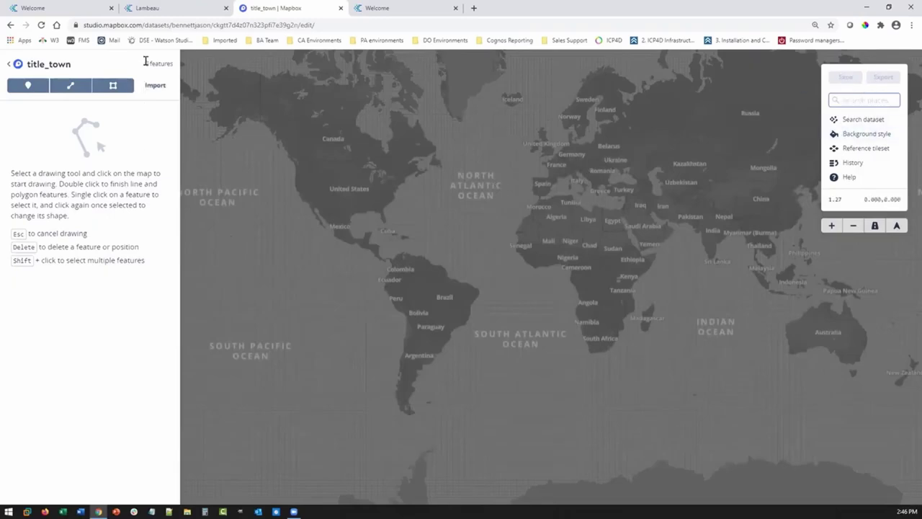
{"action": "left_click_drag", "start_coordinate": [144, 63], "coordinate": [168, 62]}
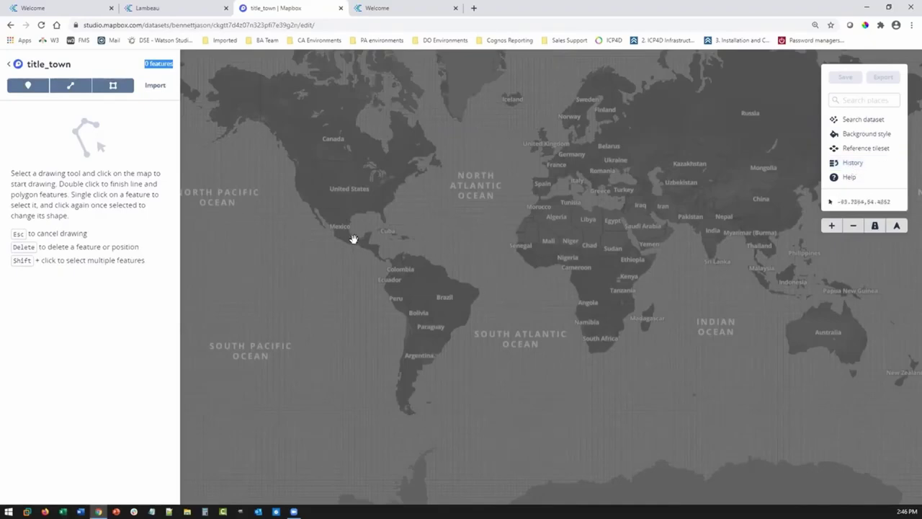
{"action": "scroll", "coordinate": [353, 239], "scroll_direction": "up", "scroll_amount": 5}
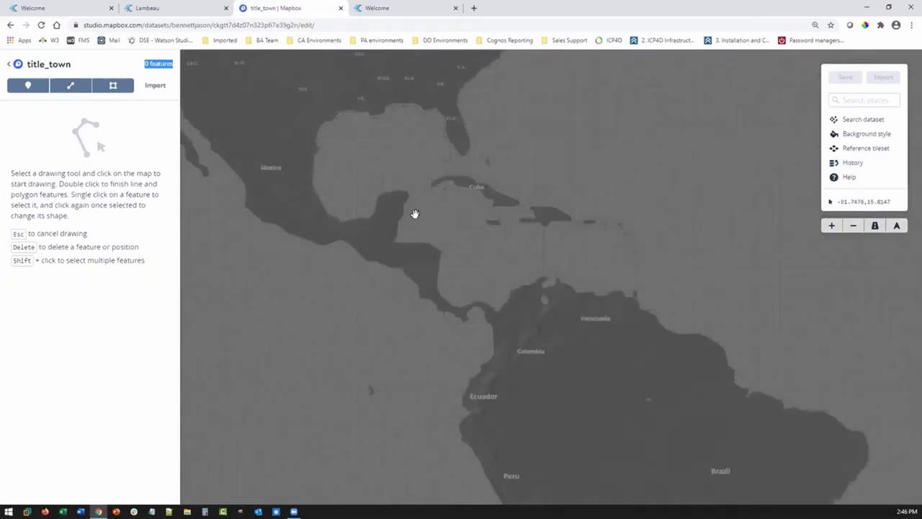
{"action": "key", "text": "Up"}
{"action": "key", "text": "Up"}
{"action": "key", "text": "Up"}
{"action": "key", "text": "Up"}
{"action": "key", "text": "Up"}
{"action": "key", "text": "Left"}
{"action": "key", "text": "Left"}
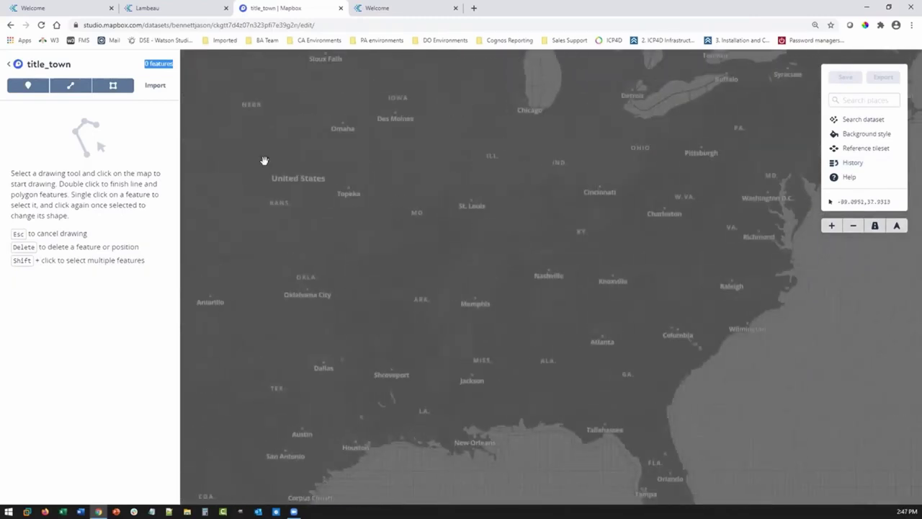
{"action": "left_click_drag", "start_coordinate": [537, 239], "coordinate": [437, 231]}
{"action": "scroll", "coordinate": [493, 217], "scroll_direction": "down", "scroll_amount": 1}
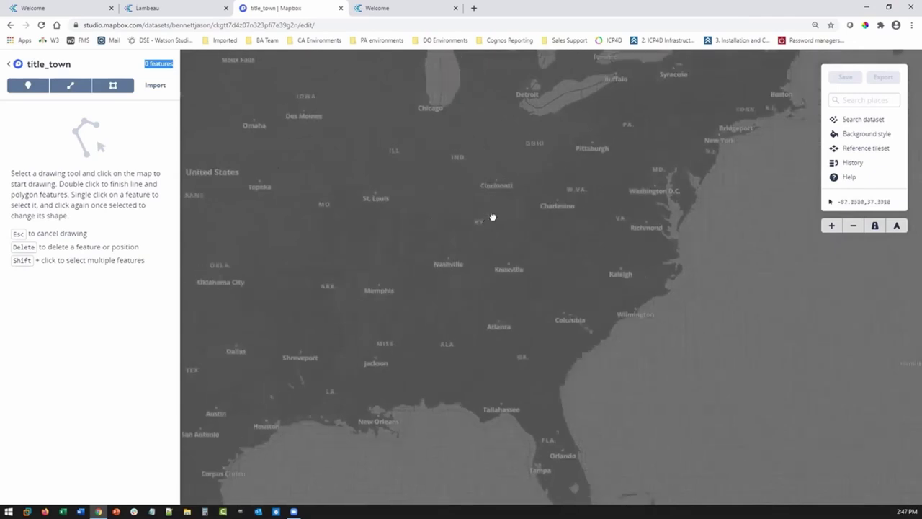
{"action": "left_click_drag", "start_coordinate": [493, 217], "coordinate": [444, 216]}
{"action": "left_click", "coordinate": [876, 100]}
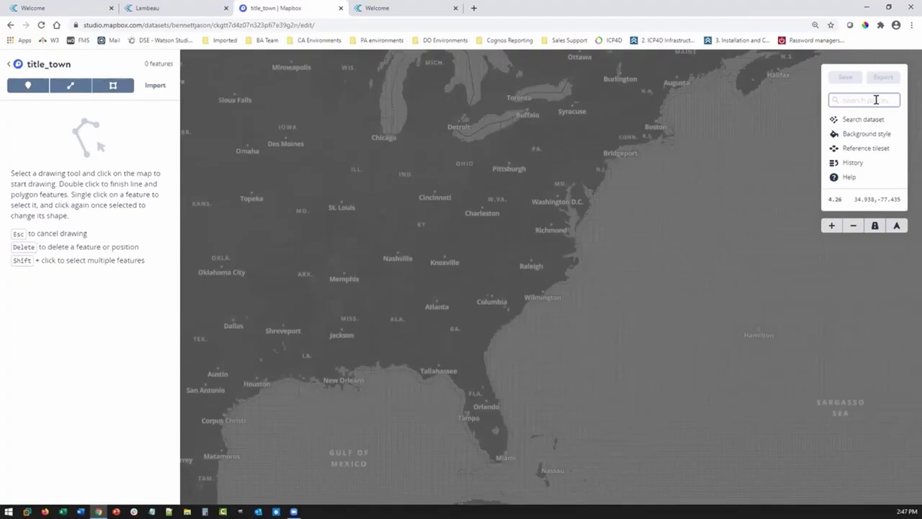
Search places for 'statue of liberty' and jump to the result
{"action": "type", "text": "statue of"}
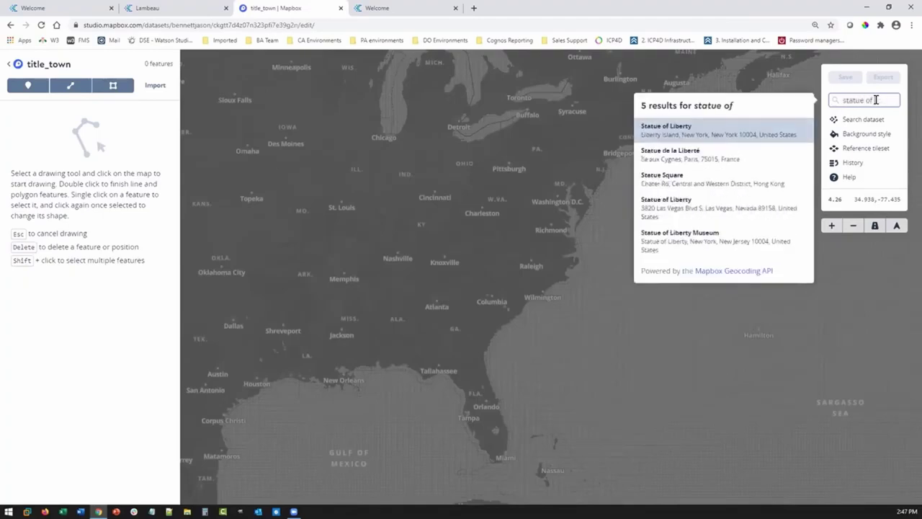
{"action": "type", "text": " liberty"}
{"action": "key", "text": "Return"}
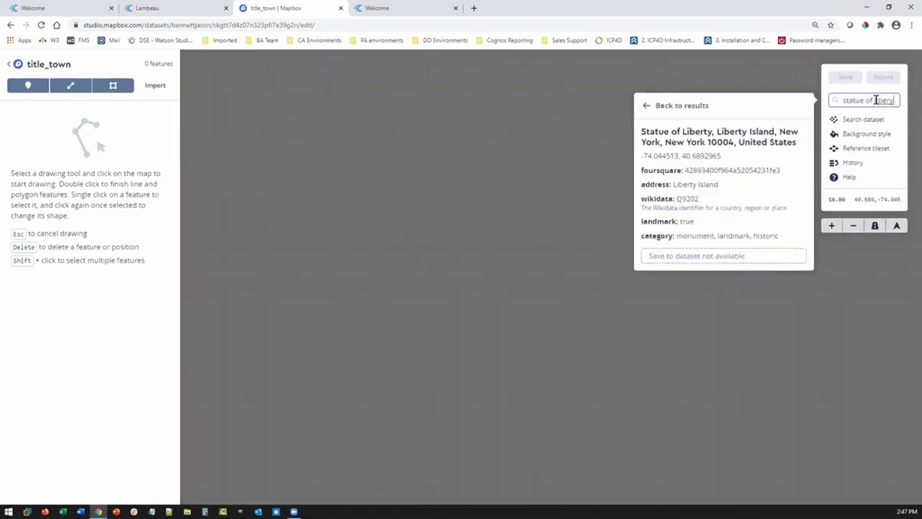
{"action": "key", "text": "Escape"}
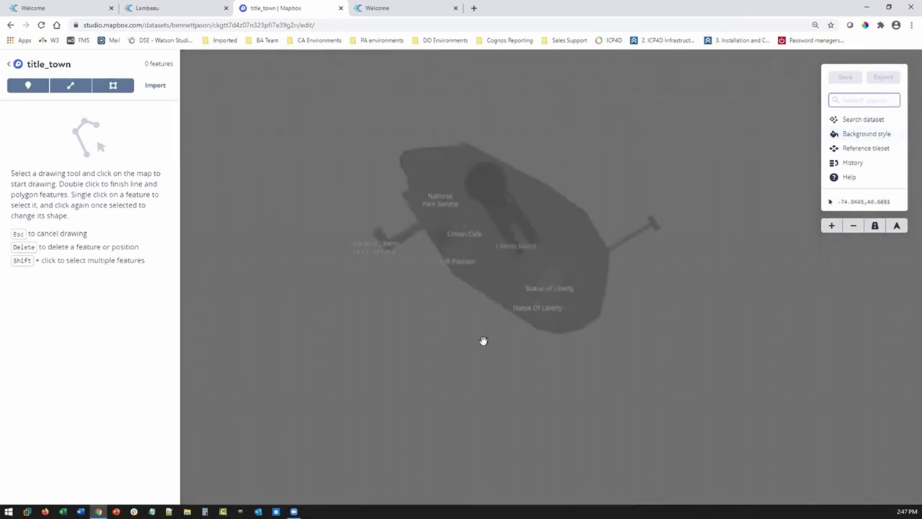
Switch the background to Mapbox Streets and zoom in on Liberty Island
{"action": "left_click", "coordinate": [857, 137]}
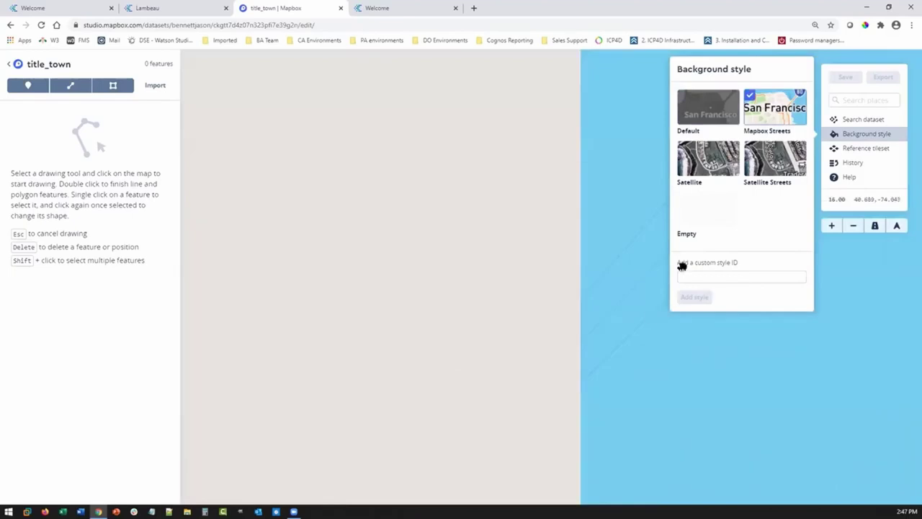
{"action": "left_click", "coordinate": [645, 353]}
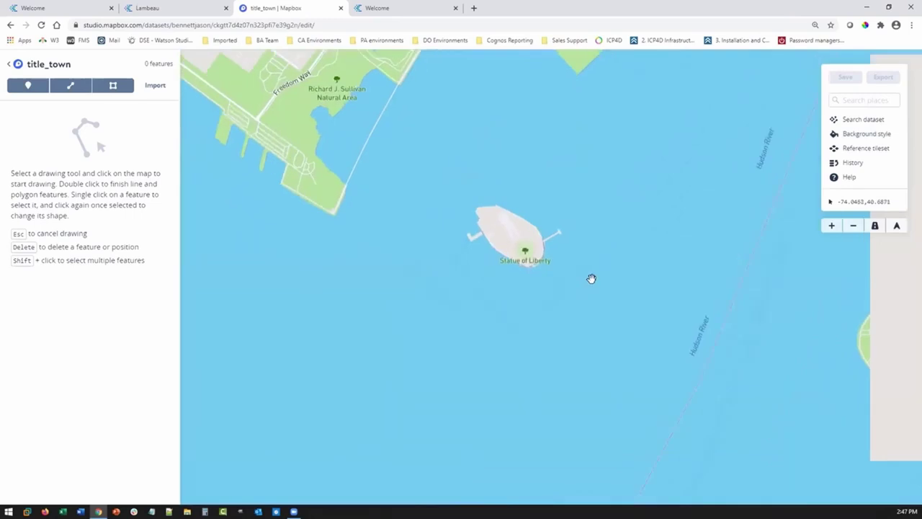
{"action": "scroll", "coordinate": [608, 194], "scroll_direction": "up", "scroll_amount": 3}
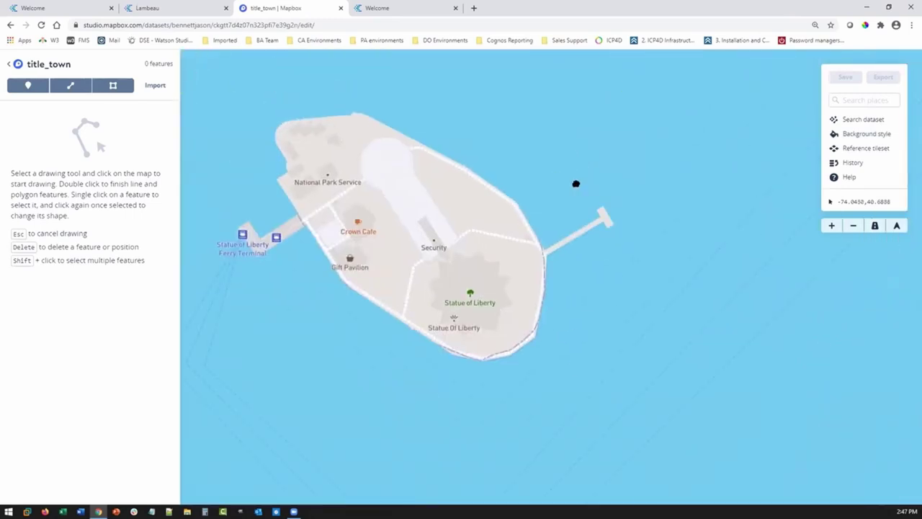
{"action": "scroll", "coordinate": [593, 313], "scroll_direction": "up", "scroll_amount": 3}
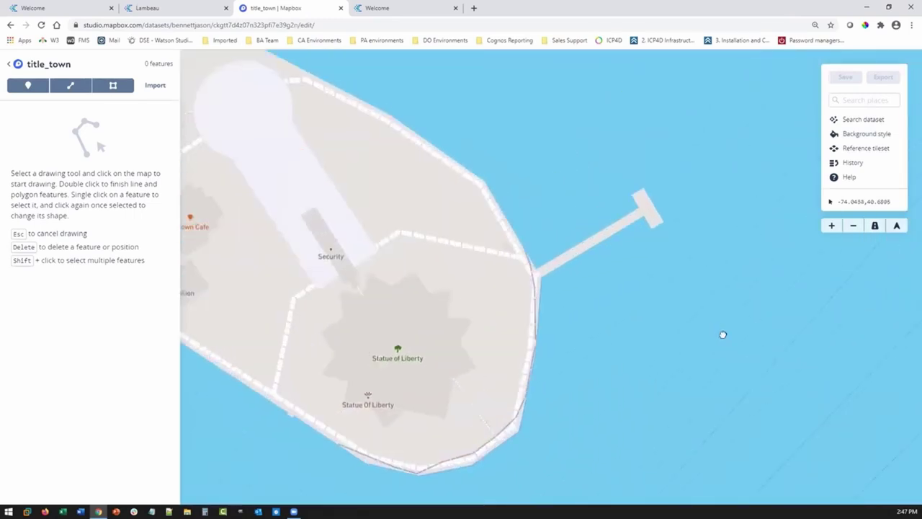
{"action": "scroll", "coordinate": [723, 332], "scroll_direction": "down", "scroll_amount": 3}
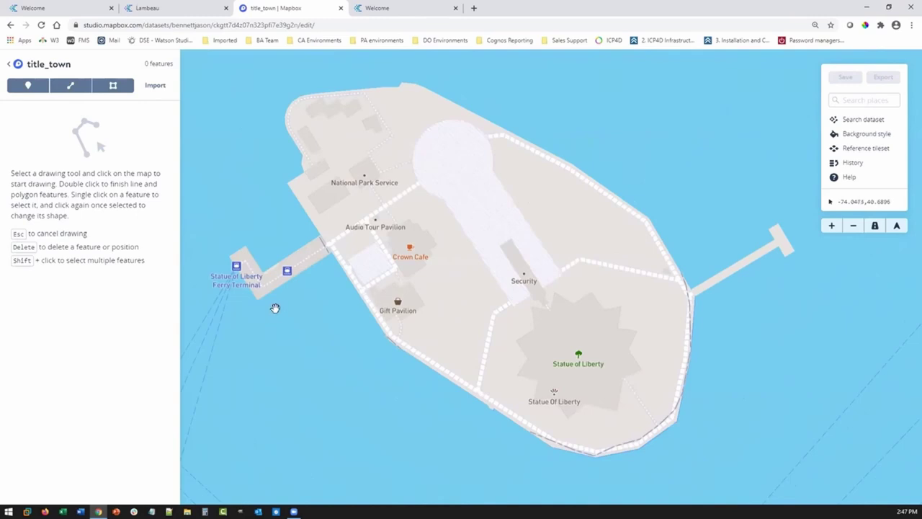
Go to Miami Beach, Florida 33139 and zoom into the South Beach streets
{"action": "left_click", "coordinate": [855, 97]}
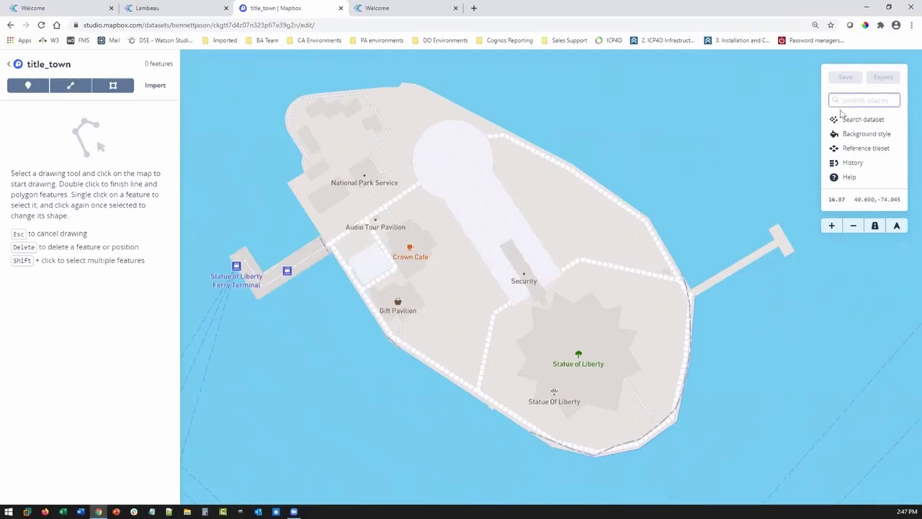
{"action": "type", "text": "33139"}
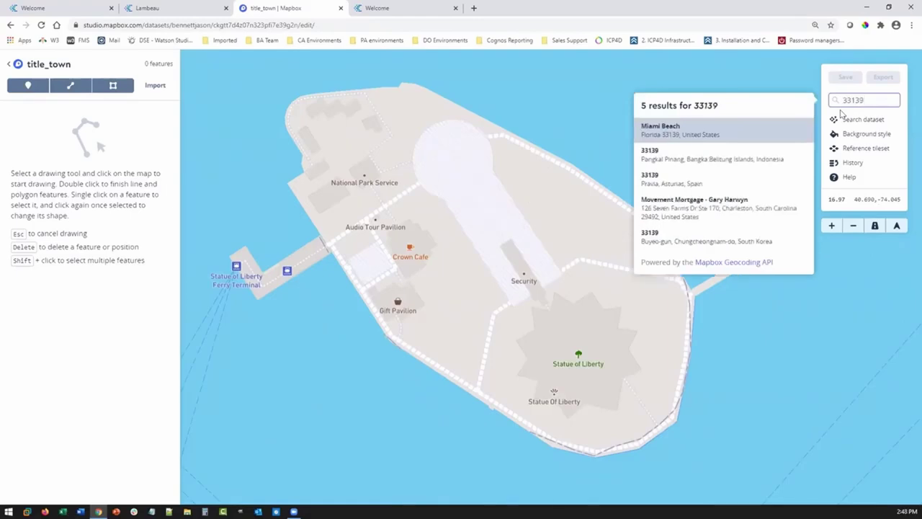
{"action": "left_click", "coordinate": [677, 129]}
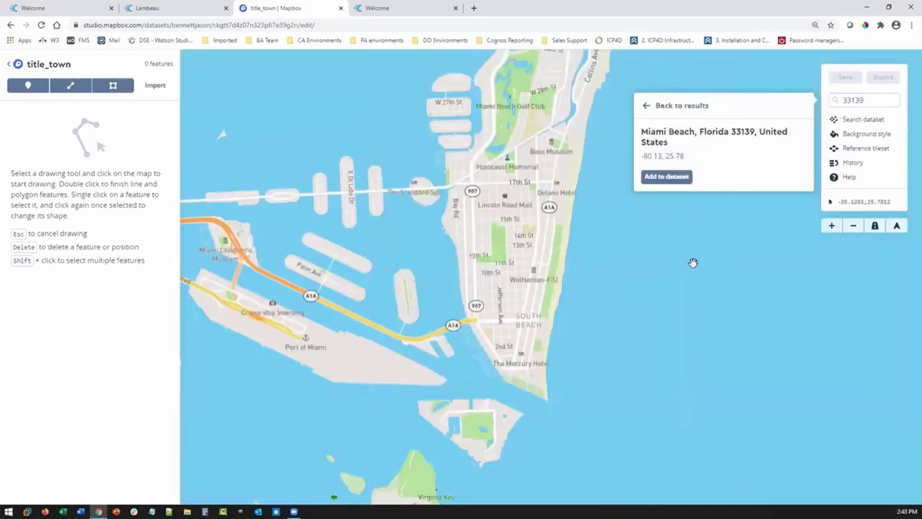
{"action": "left_click", "coordinate": [626, 302]}
{"action": "left_click_drag", "start_coordinate": [626, 302], "coordinate": [592, 322]}
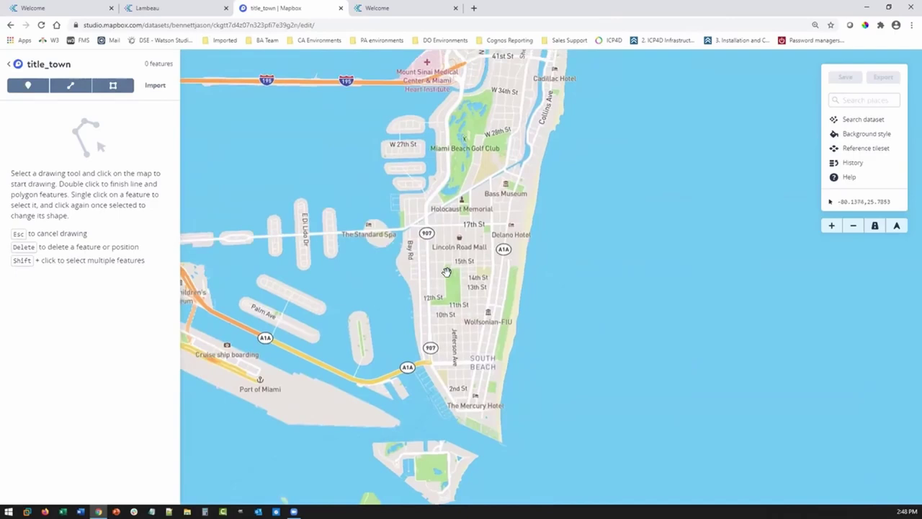
{"action": "scroll", "coordinate": [447, 272], "scroll_direction": "up", "scroll_amount": 5}
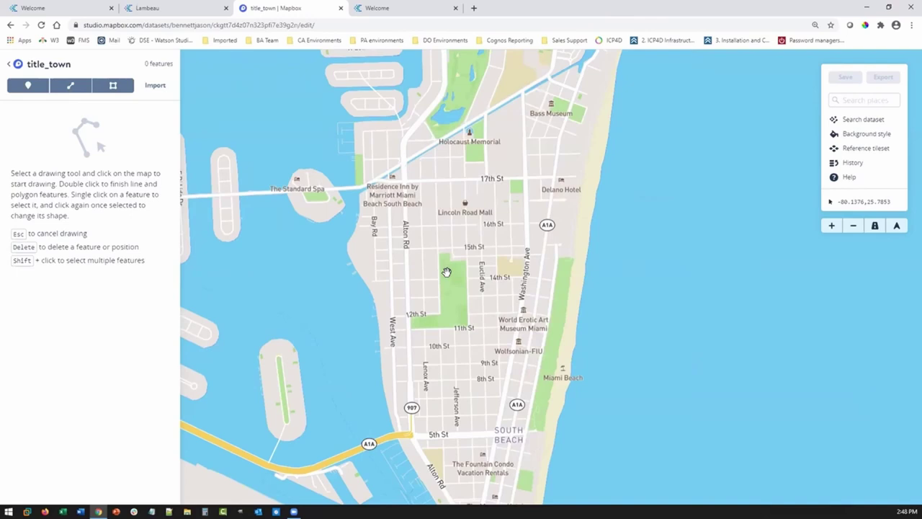
Search 'abbey road stud', go to Abbey Road Studios in London, and centre it zoomed in
{"action": "left_click", "coordinate": [861, 95]}
{"action": "type", "text": "abbey"}
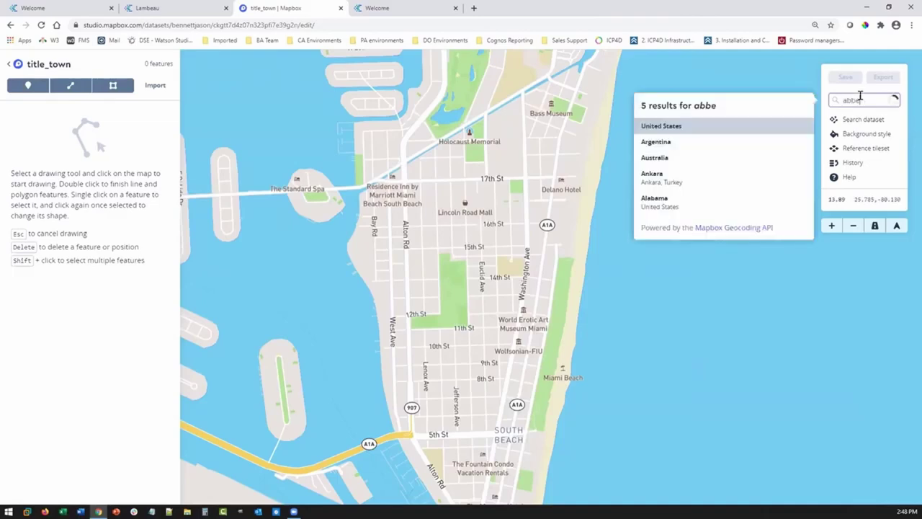
{"action": "type", "text": " road stud"}
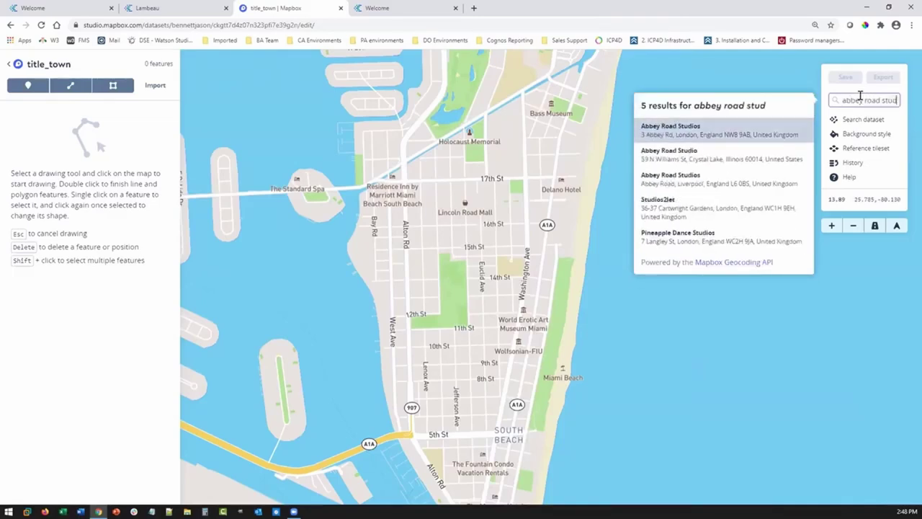
{"action": "left_click", "coordinate": [693, 134]}
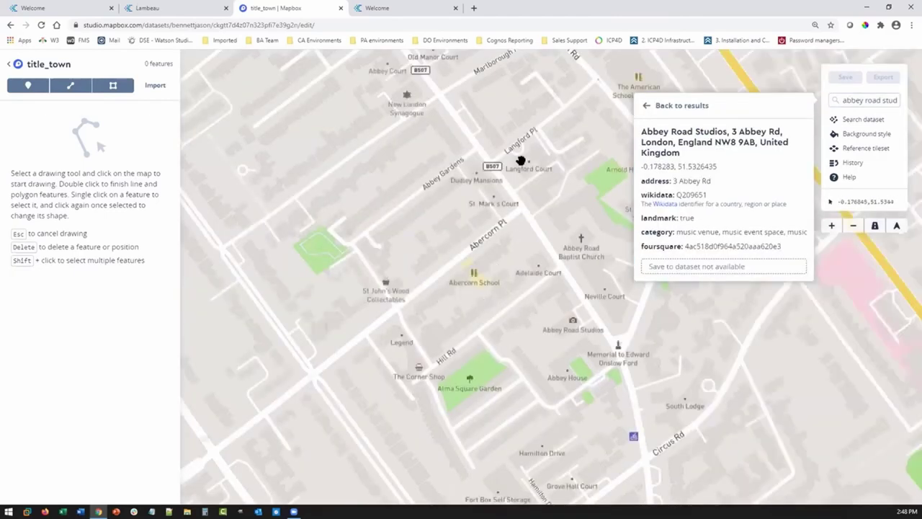
{"action": "left_click", "coordinate": [480, 307]}
{"action": "scroll", "coordinate": [513, 339], "scroll_direction": "up", "scroll_amount": 10}
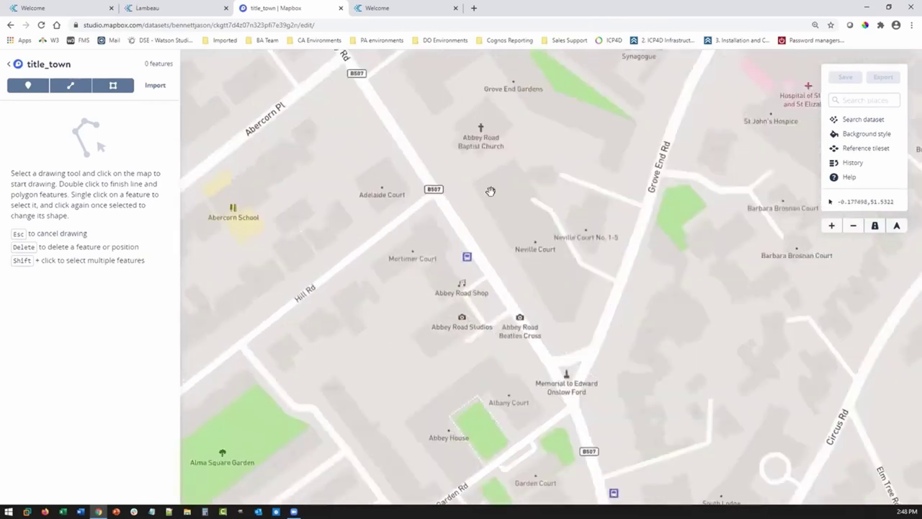
{"action": "left_click_drag", "start_coordinate": [257, 218], "coordinate": [483, 173]}
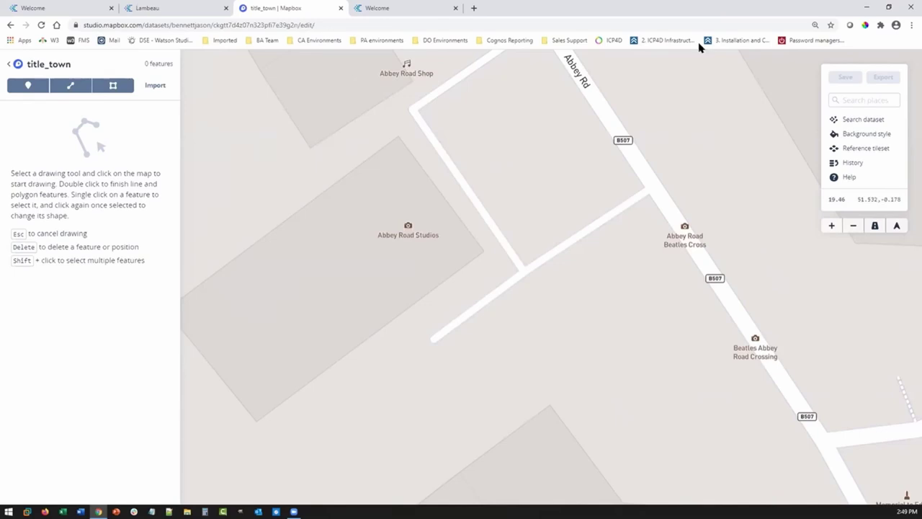
Search 'lambeau field' and zoom the map in on the stadium in Green Bay
{"action": "left_click", "coordinate": [862, 92]}
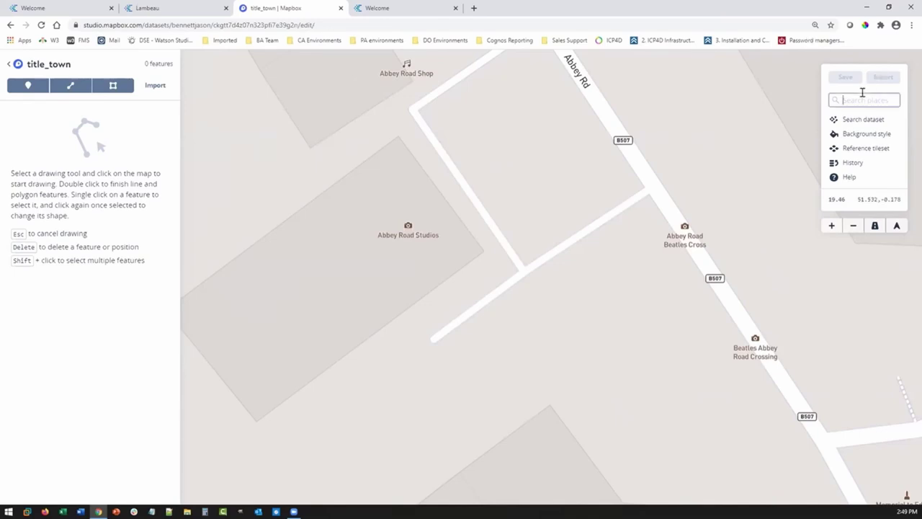
{"action": "type", "text": "lamb"}
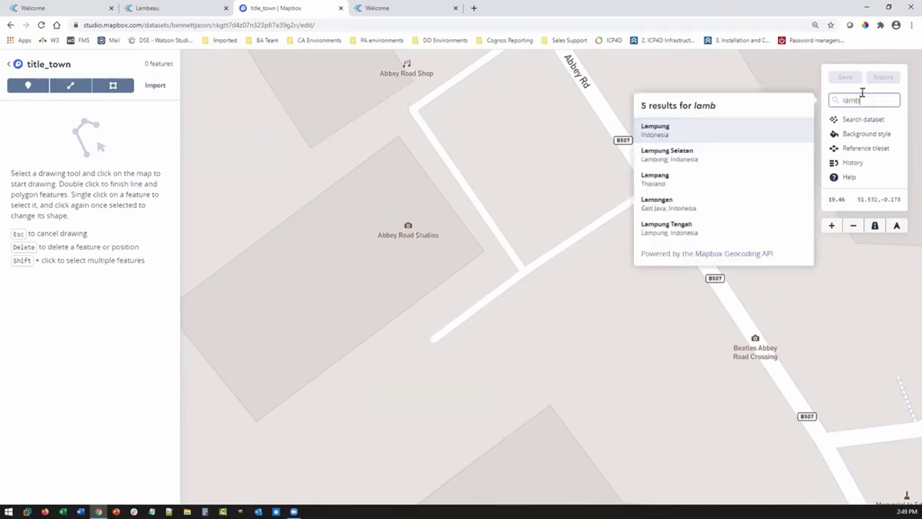
{"action": "type", "text": "eau field"}
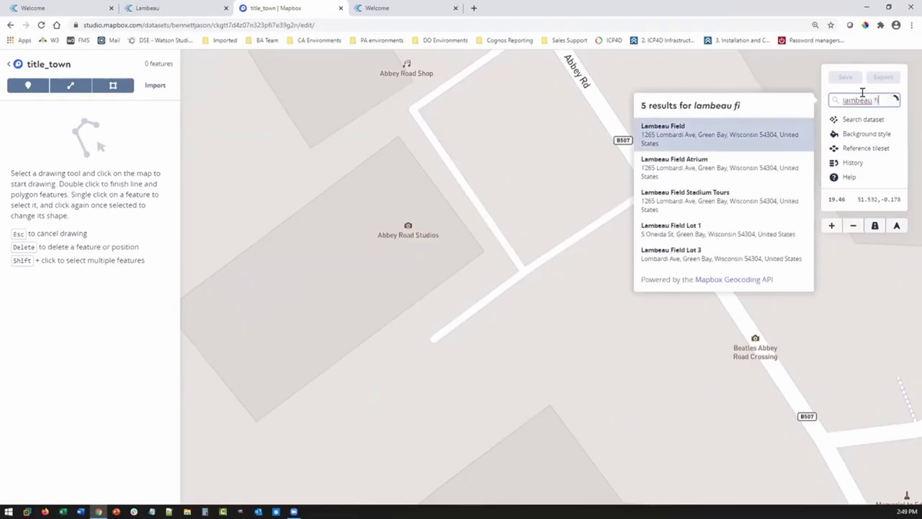
{"action": "left_click", "coordinate": [685, 134]}
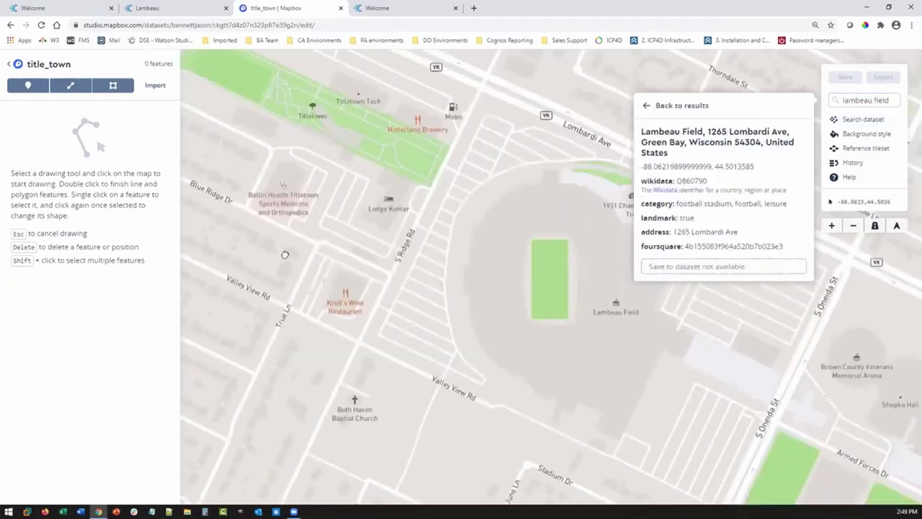
{"action": "left_click", "coordinate": [396, 248]}
{"action": "scroll", "coordinate": [443, 195], "scroll_direction": "up", "scroll_amount": 3}
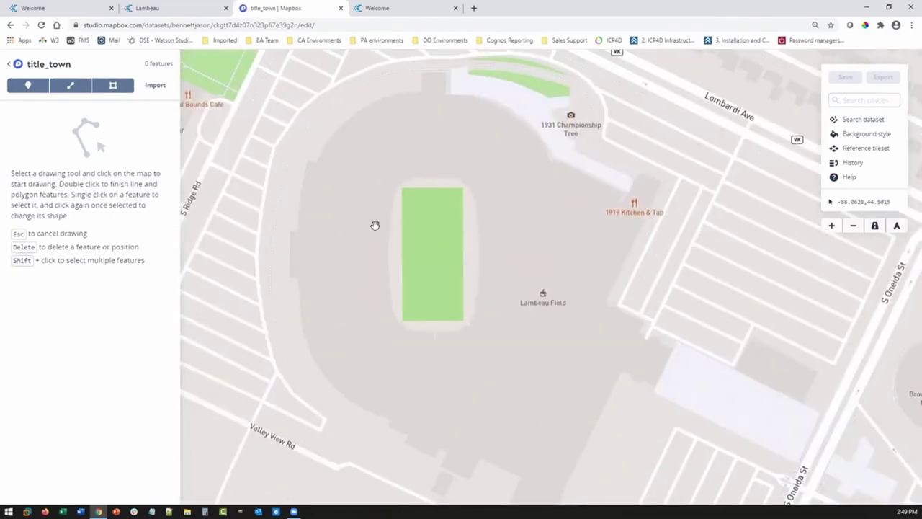
{"action": "scroll", "coordinate": [360, 220], "scroll_direction": "down", "scroll_amount": 1}
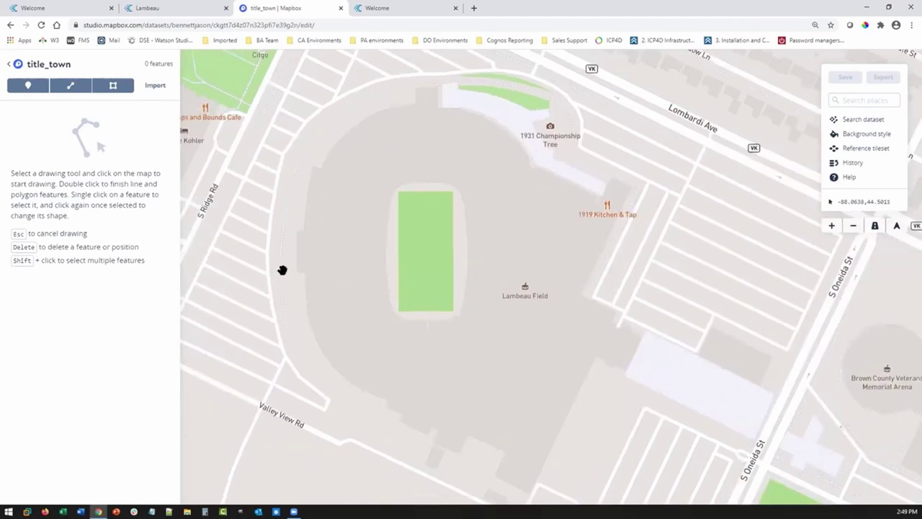
{"action": "left_click", "coordinate": [859, 135]}
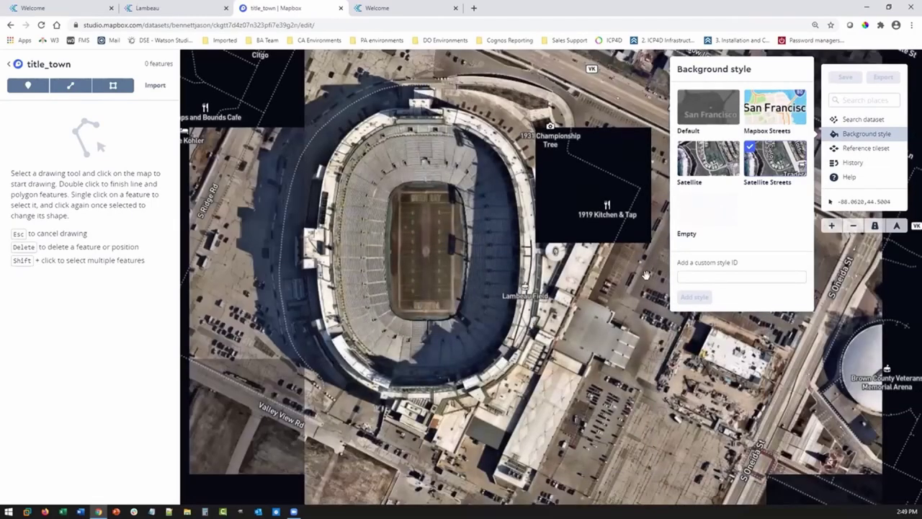
Zoom closer on Lambeau Field in the Satellite Streets view
{"action": "scroll", "coordinate": [646, 275], "scroll_direction": "up", "scroll_amount": 5}
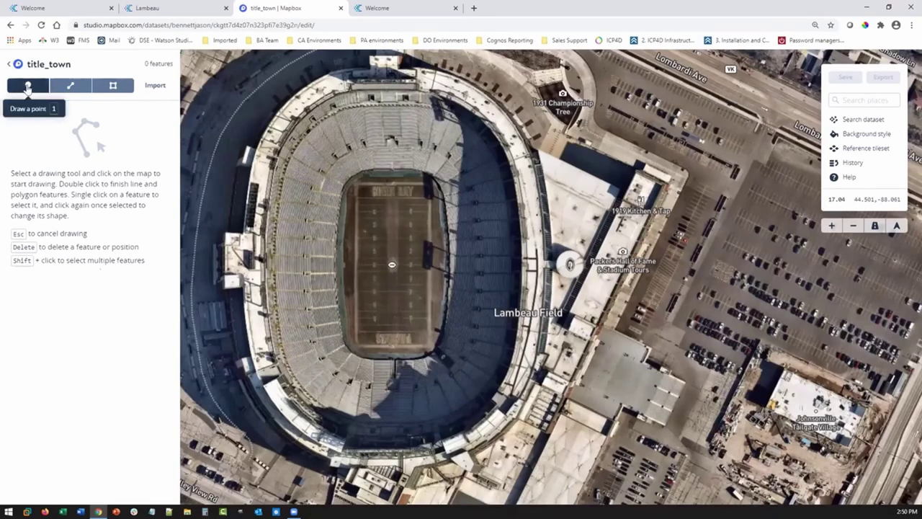
Place a point on the stadium's west side with property Gate set to mills_fleet_farm
{"action": "left_click", "coordinate": [28, 86]}
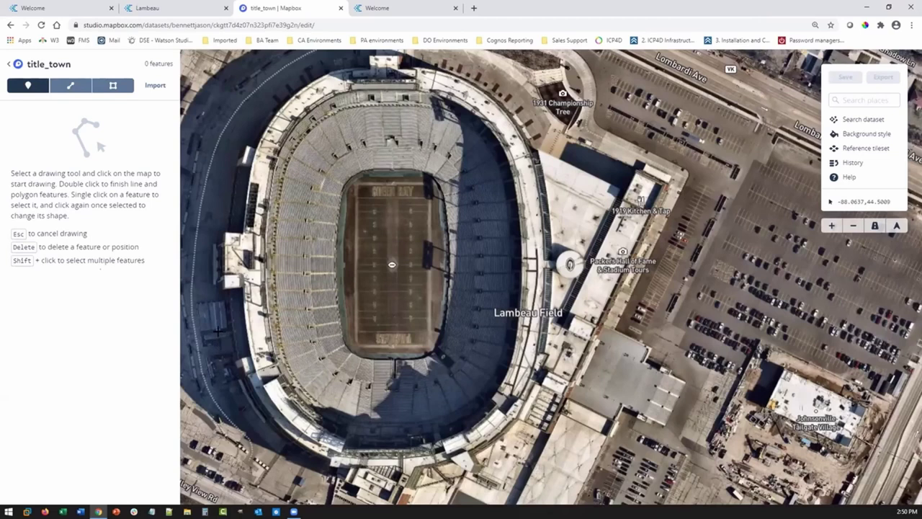
{"action": "left_click", "coordinate": [217, 331]}
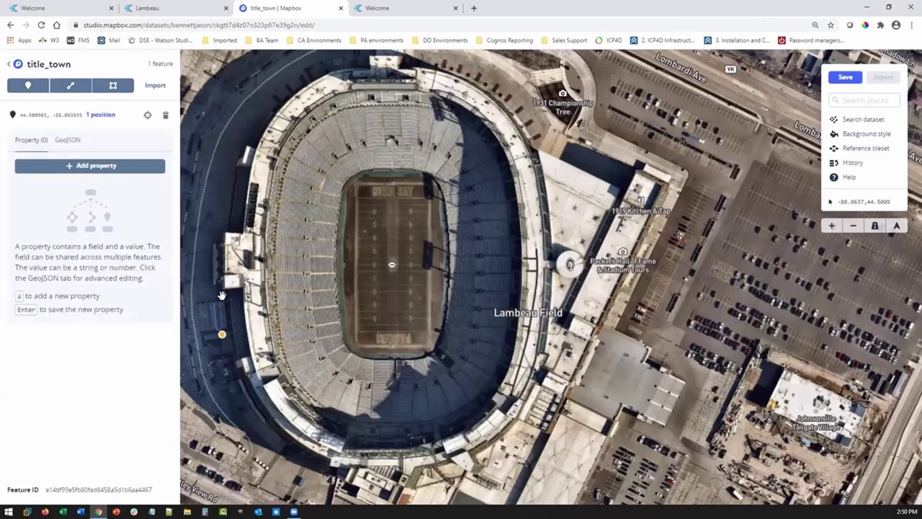
{"action": "left_click", "coordinate": [86, 167]}
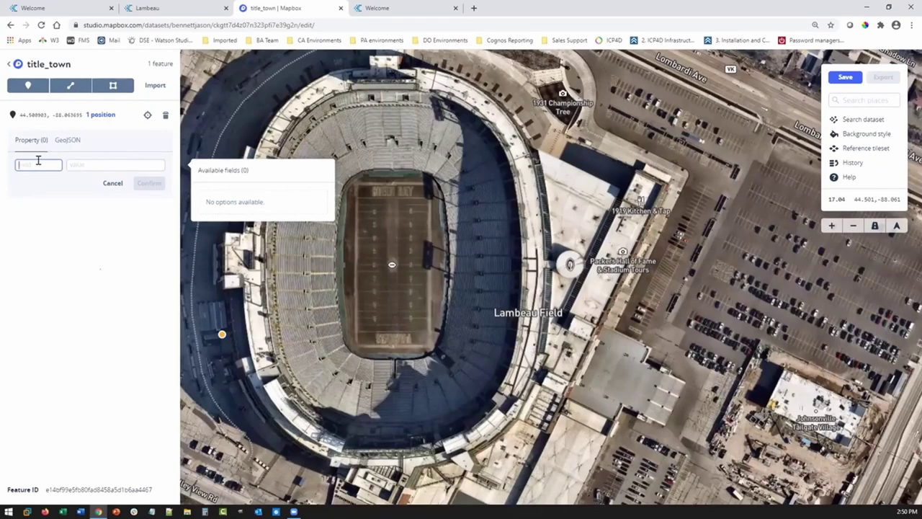
{"action": "left_click", "coordinate": [38, 162]}
{"action": "left_click", "coordinate": [34, 186]}
{"action": "left_click", "coordinate": [93, 163]}
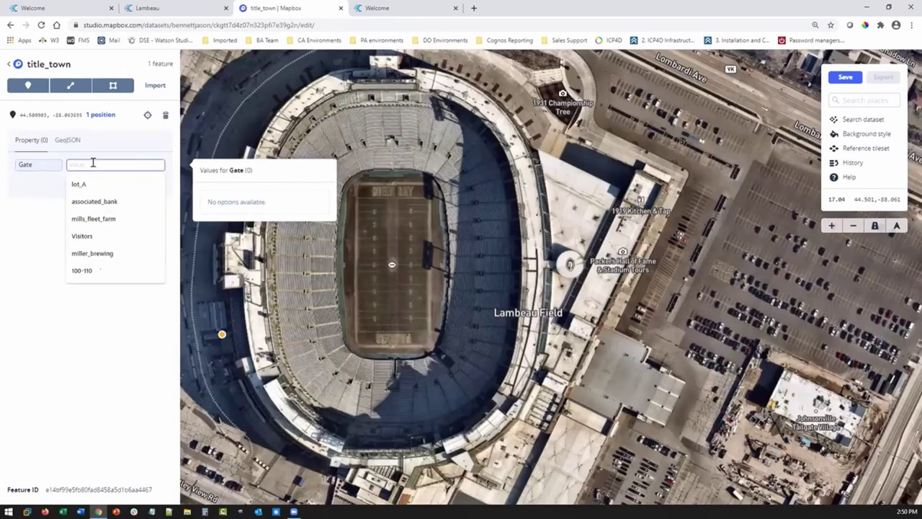
{"action": "left_click", "coordinate": [92, 215]}
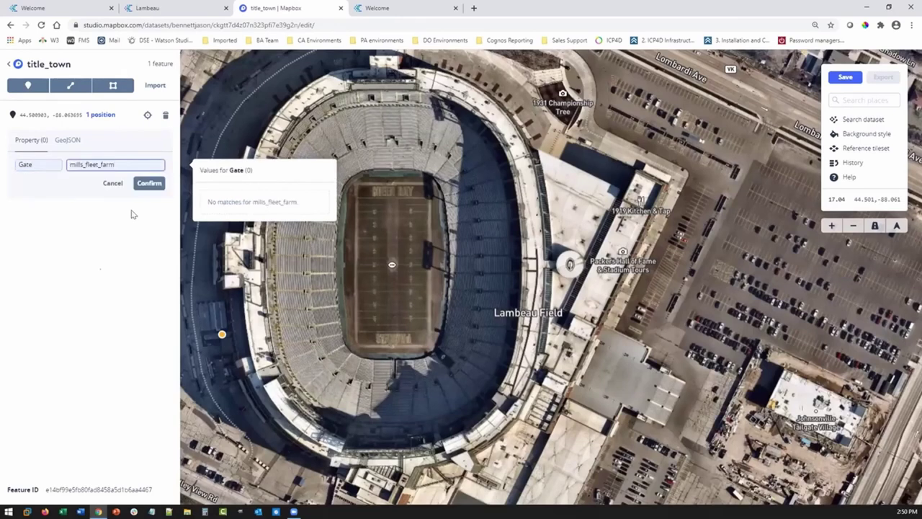
{"action": "left_click", "coordinate": [144, 184]}
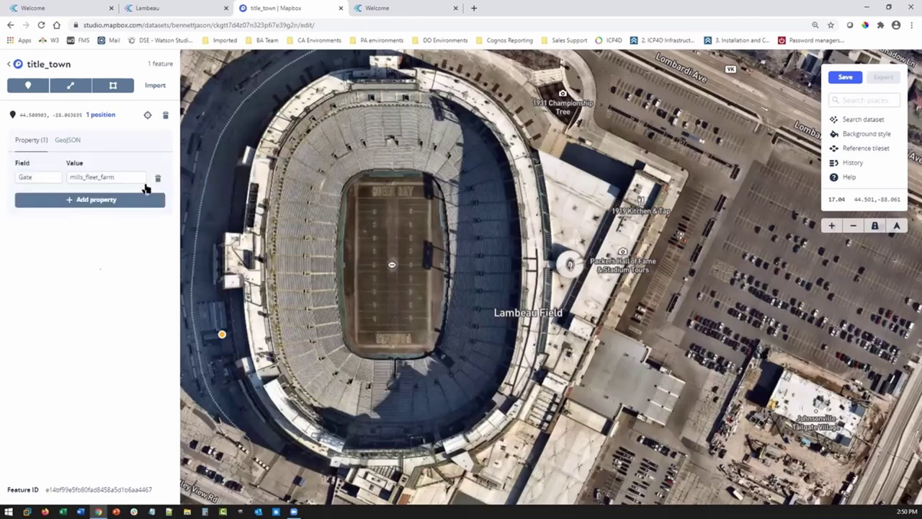
Add a point at the stadium's north end with Gate set to associated_bank
{"action": "left_click", "coordinate": [23, 84]}
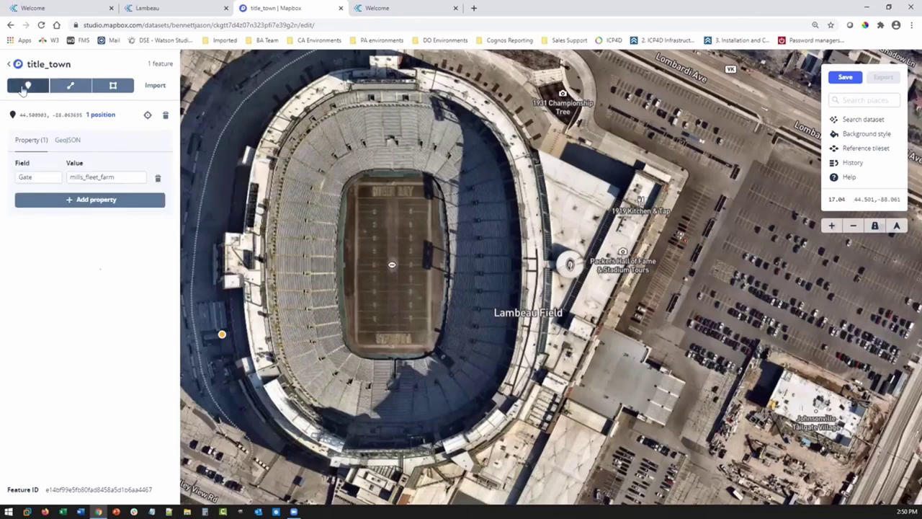
{"action": "left_click", "coordinate": [353, 427]}
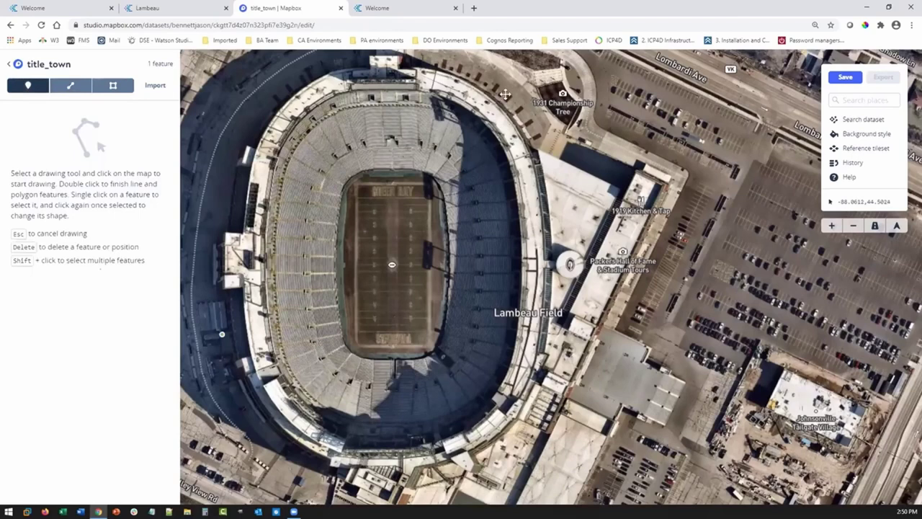
{"action": "left_click", "coordinate": [506, 96]}
{"action": "left_click", "coordinate": [106, 166]}
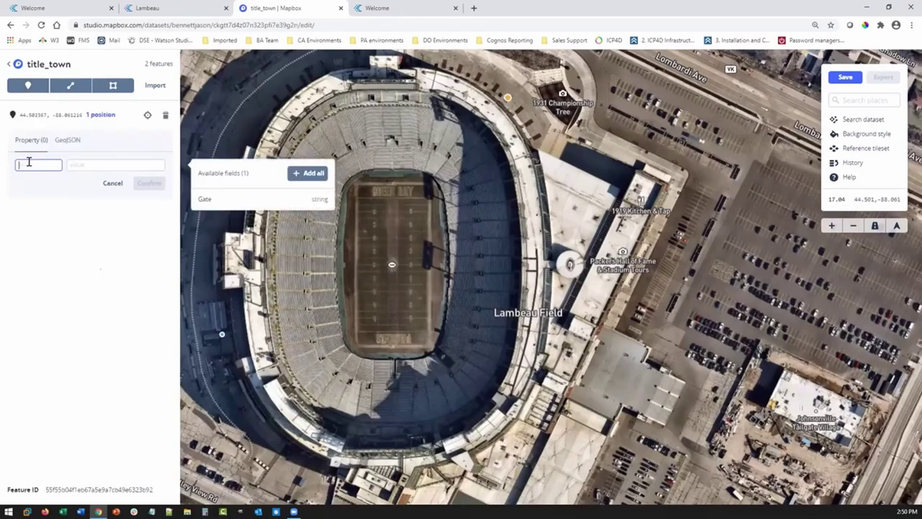
{"action": "left_click", "coordinate": [29, 164]}
{"action": "left_click", "coordinate": [24, 178]}
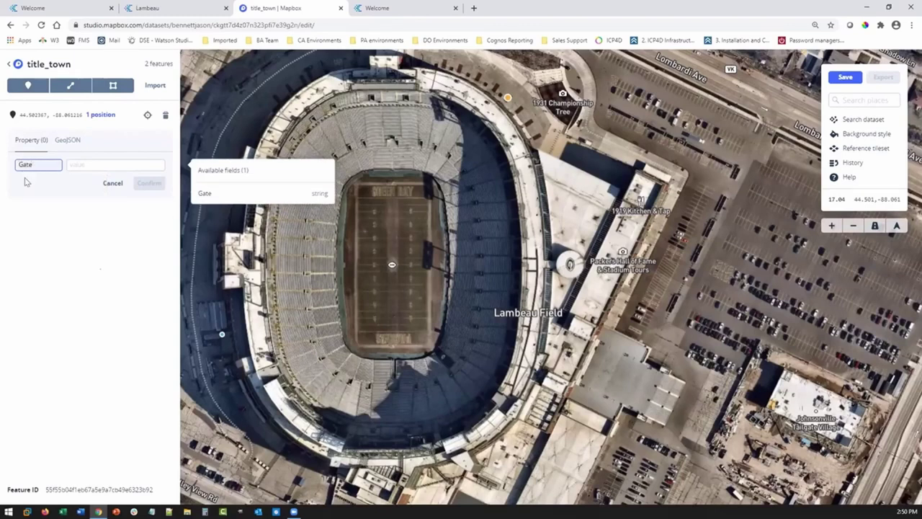
{"action": "left_click", "coordinate": [77, 165]}
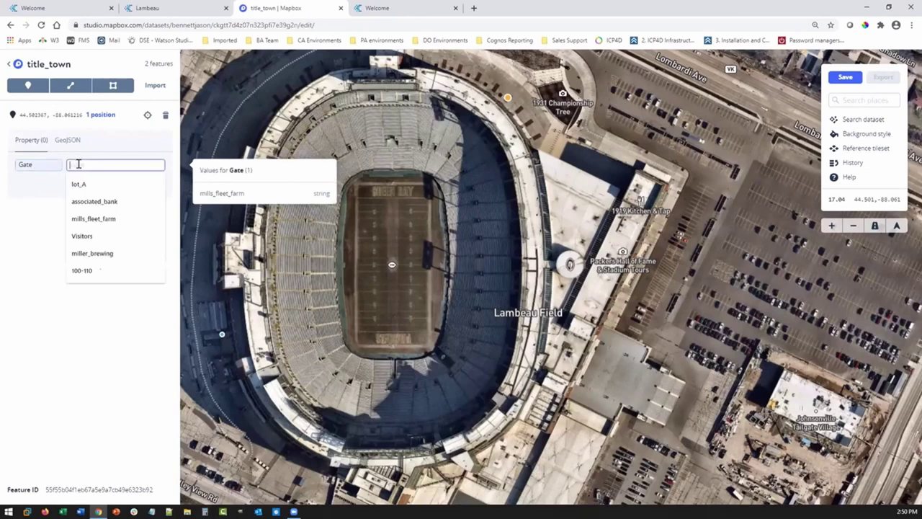
{"action": "left_click", "coordinate": [110, 202]}
{"action": "left_click", "coordinate": [147, 184]}
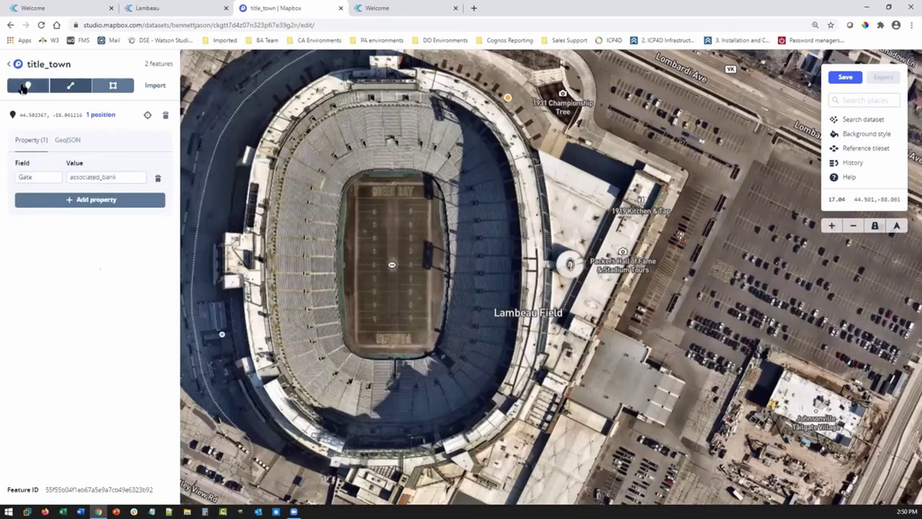
Add a point on the stadium's southeast side with Gate set to miller_brewing
{"action": "left_click", "coordinate": [22, 88]}
{"action": "left_click", "coordinate": [540, 405]}
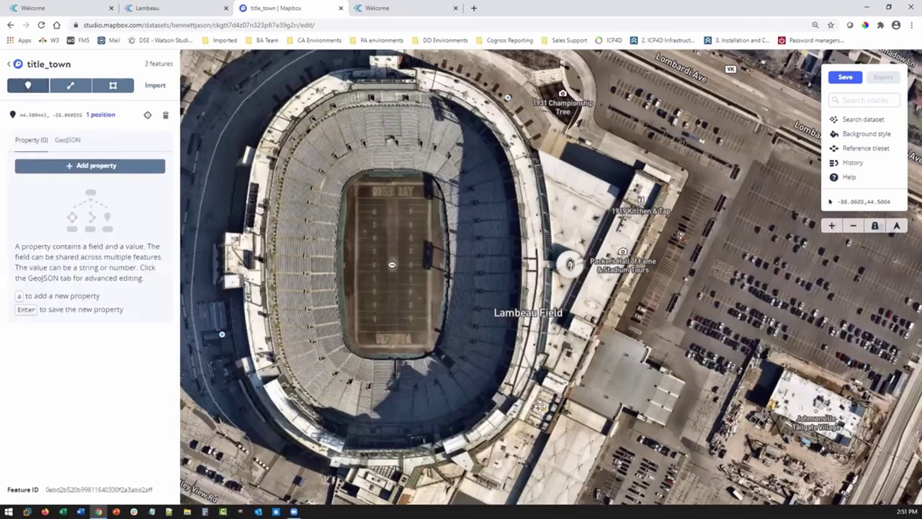
{"action": "left_click", "coordinate": [104, 165]}
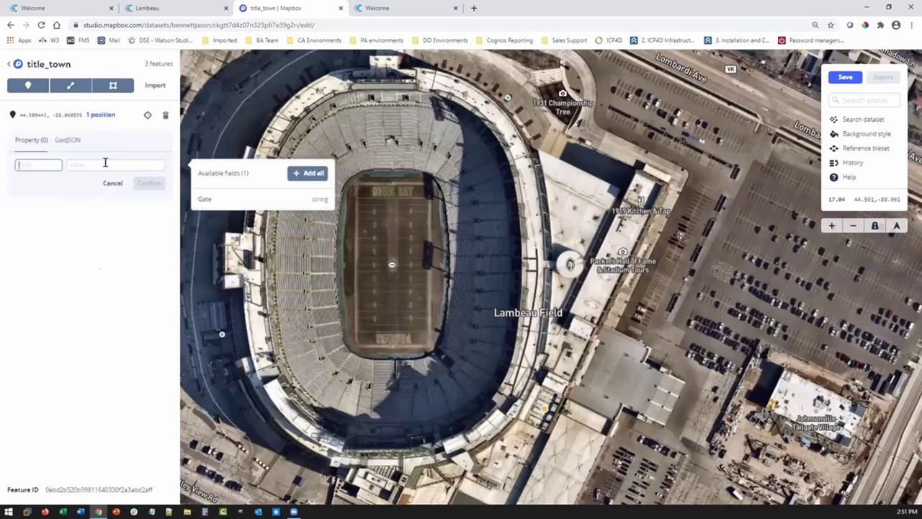
{"action": "left_click", "coordinate": [39, 165]}
{"action": "left_click", "coordinate": [33, 183]}
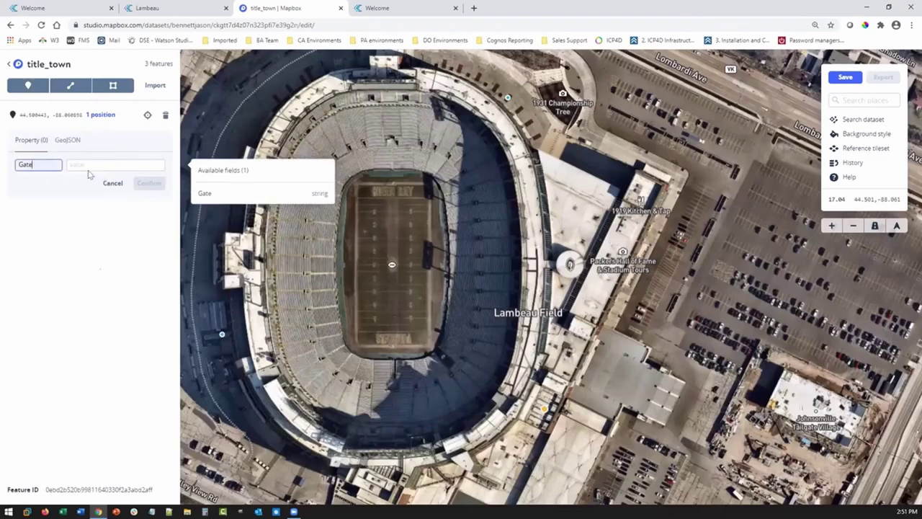
{"action": "left_click", "coordinate": [92, 164]}
{"action": "left_click", "coordinate": [118, 219]}
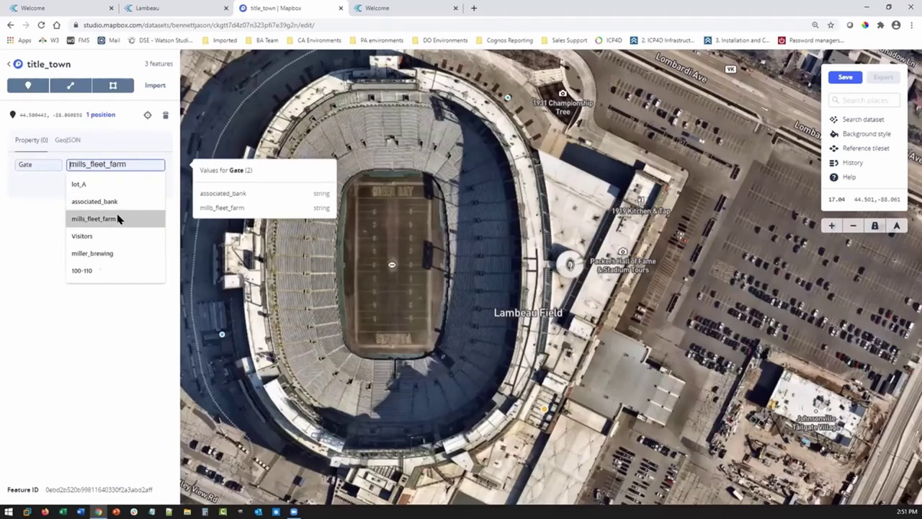
{"action": "left_click", "coordinate": [107, 252]}
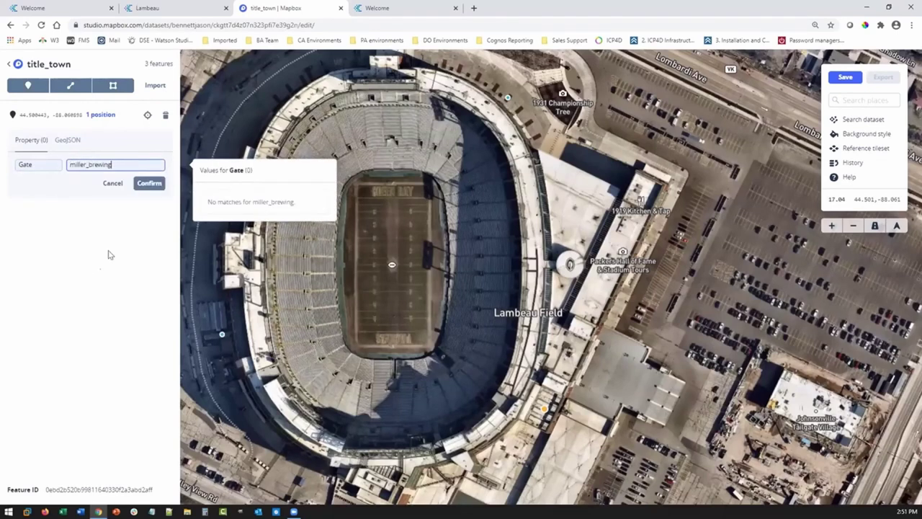
{"action": "left_click", "coordinate": [157, 188]}
{"action": "left_click", "coordinate": [663, 272]}
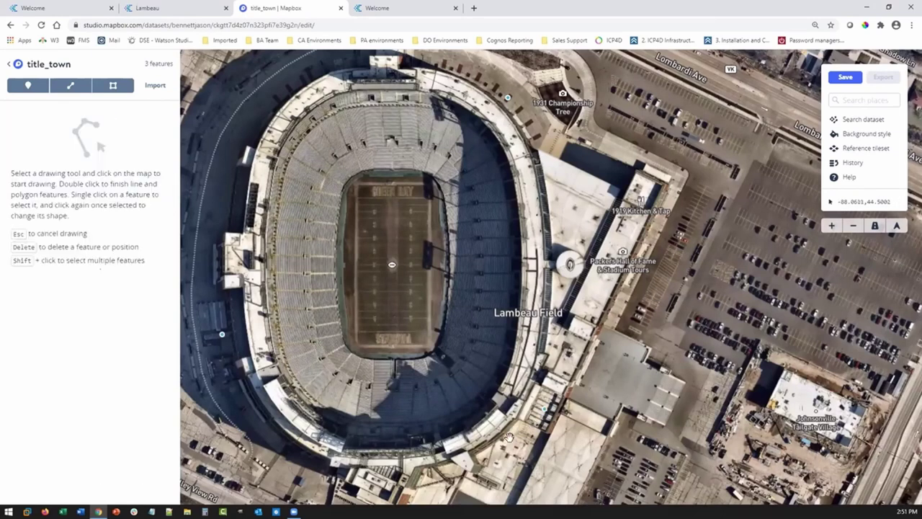
Drag the mills_fleet_farm point up against Lambeau Field's west wall
{"action": "scroll", "coordinate": [217, 356], "scroll_direction": "up", "scroll_amount": 4}
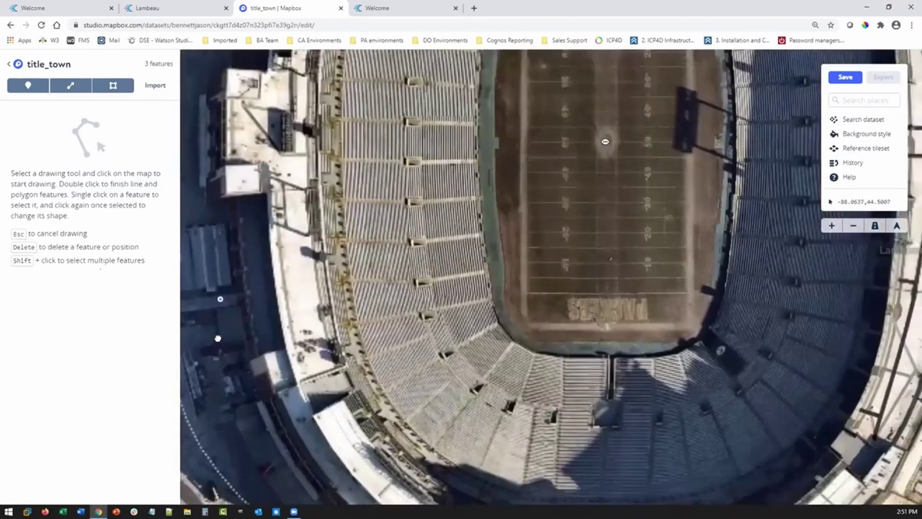
{"action": "scroll", "coordinate": [214, 340], "scroll_direction": "down", "scroll_amount": 2}
{"action": "scroll", "coordinate": [224, 311], "scroll_direction": "down", "scroll_amount": 2}
{"action": "left_click", "coordinate": [223, 315]}
{"action": "left_click", "coordinate": [239, 360]}
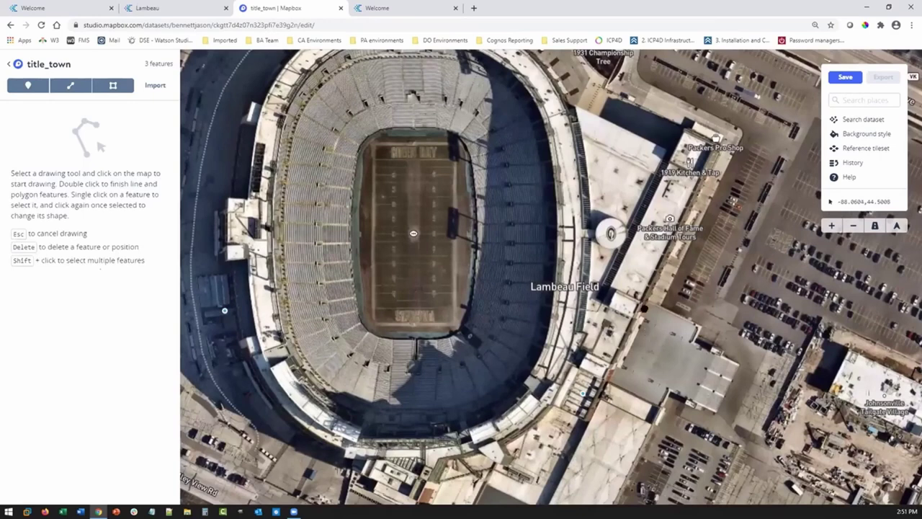
{"action": "left_click_drag", "start_coordinate": [643, 308], "coordinate": [643, 319]}
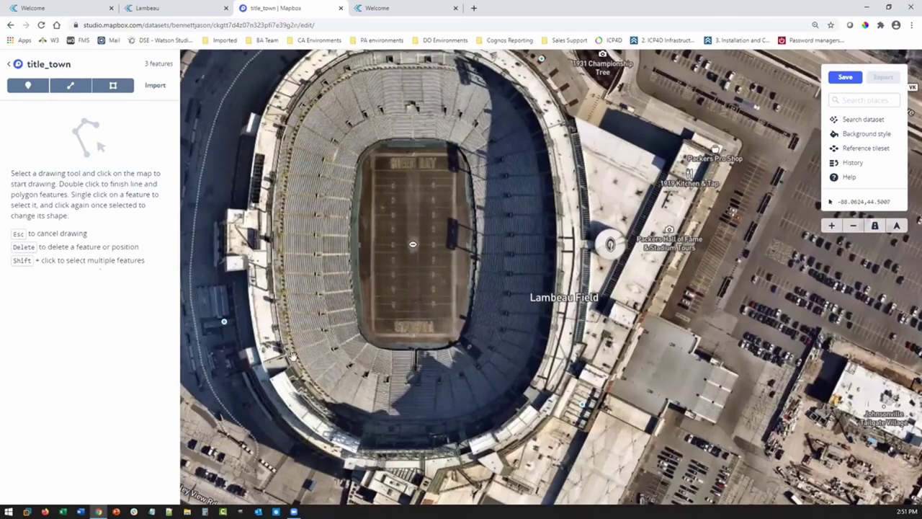
{"action": "left_click", "coordinate": [223, 326]}
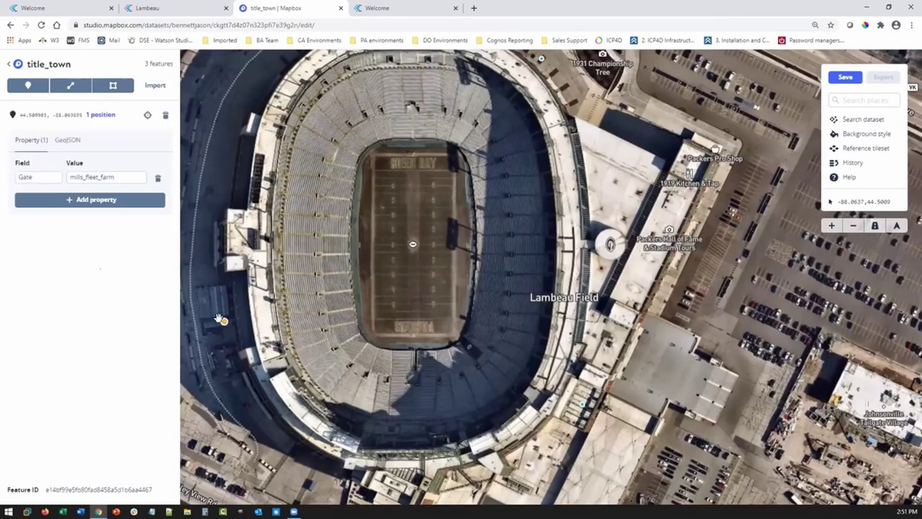
{"action": "mouse_move", "coordinate": [216, 320]}
{"action": "left_mouse_down"}
{"action": "mouse_move", "coordinate": [201, 306]}
{"action": "mouse_move", "coordinate": [214, 317]}
{"action": "left_mouse_up"}
{"action": "left_click_drag", "start_coordinate": [214, 315], "coordinate": [207, 249]}
{"action": "left_click_drag", "start_coordinate": [818, 314], "coordinate": [555, 320]}
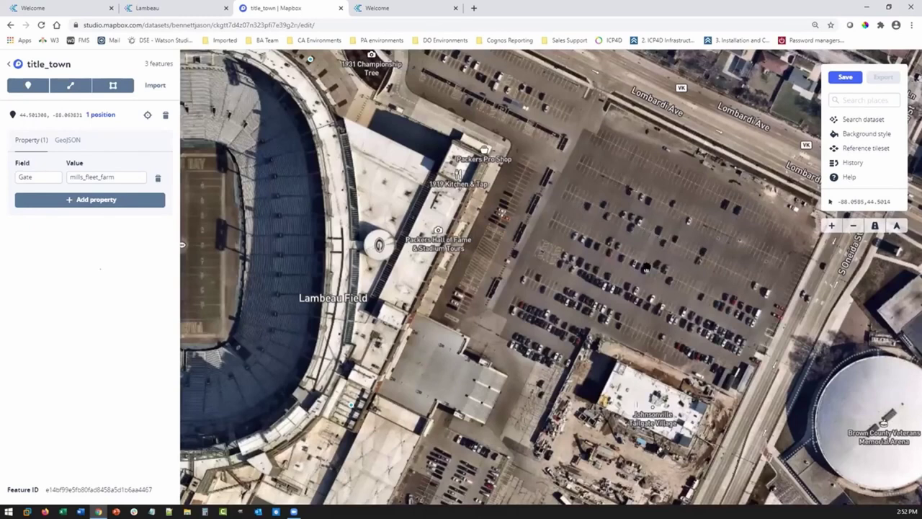
Deselect the gate point, cancel point placement and pan until all of Lambeau Field shows
{"action": "left_click", "coordinate": [609, 294]}
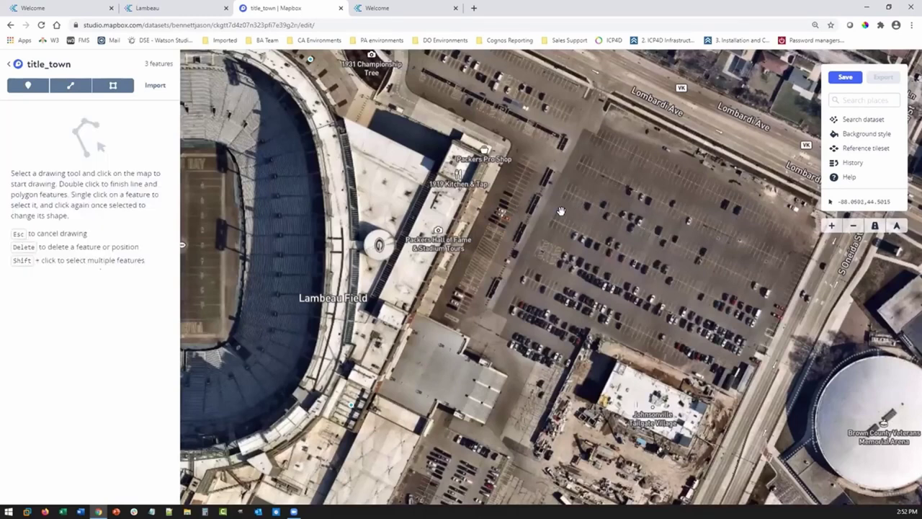
{"action": "left_click_drag", "start_coordinate": [560, 212], "coordinate": [569, 194]}
{"action": "key", "text": "1"}
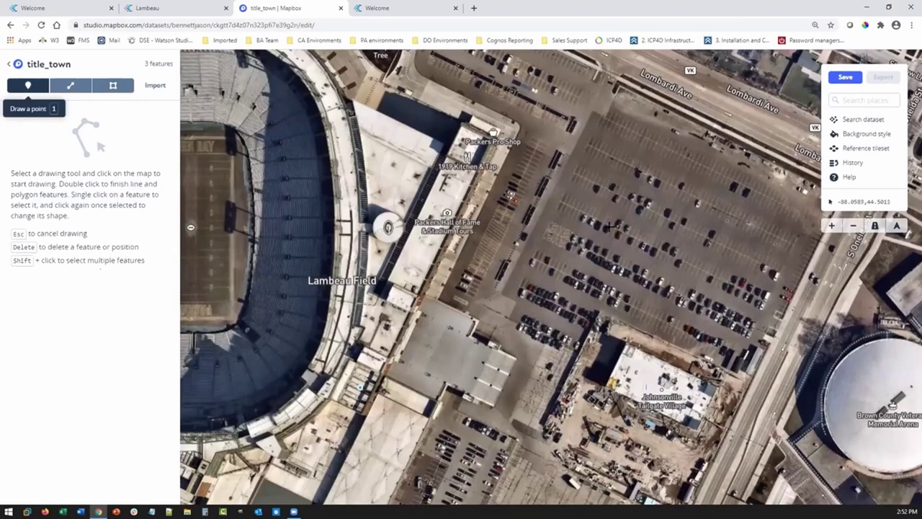
{"action": "key", "text": "Escape"}
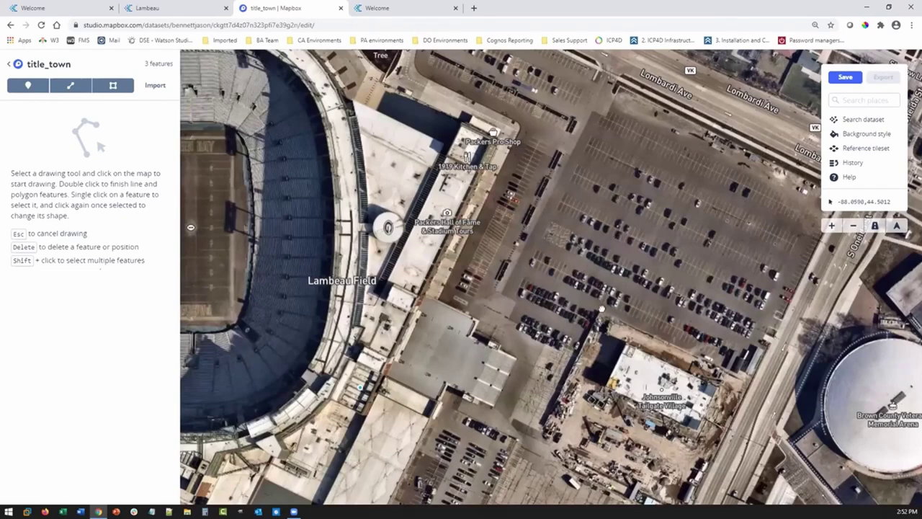
{"action": "key", "text": "Left"}
{"action": "key", "text": "Left"}
{"action": "key", "text": "Left"}
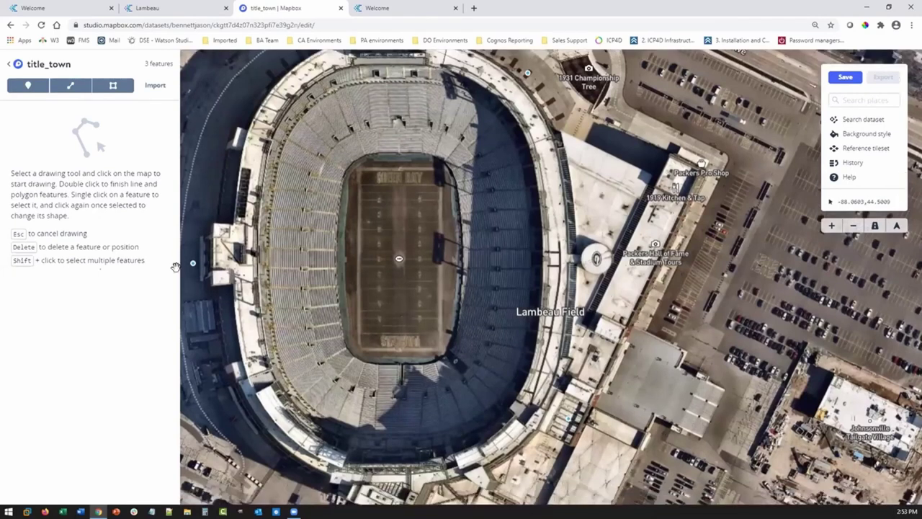
Select the mills_fleet_farm gate point, keep its value unchanged, and zoom in on the stands
{"action": "left_click", "coordinate": [192, 263]}
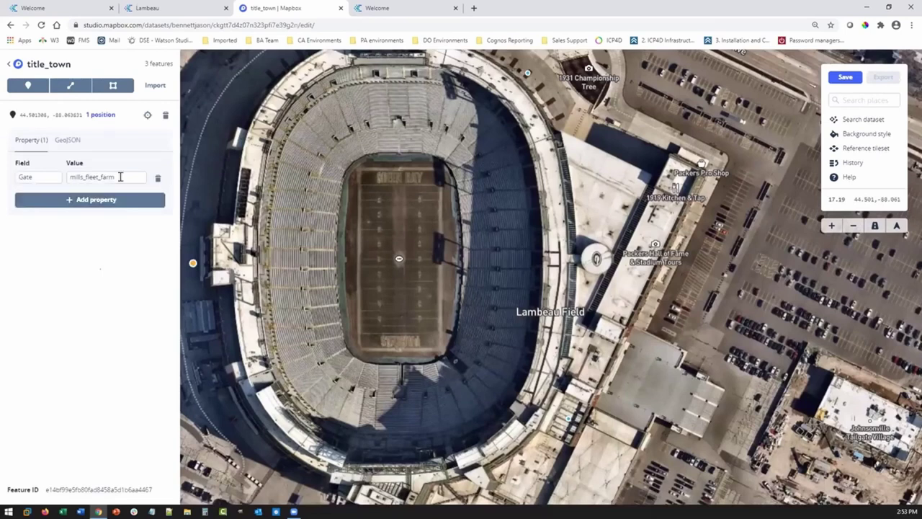
{"action": "left_click", "coordinate": [116, 171]}
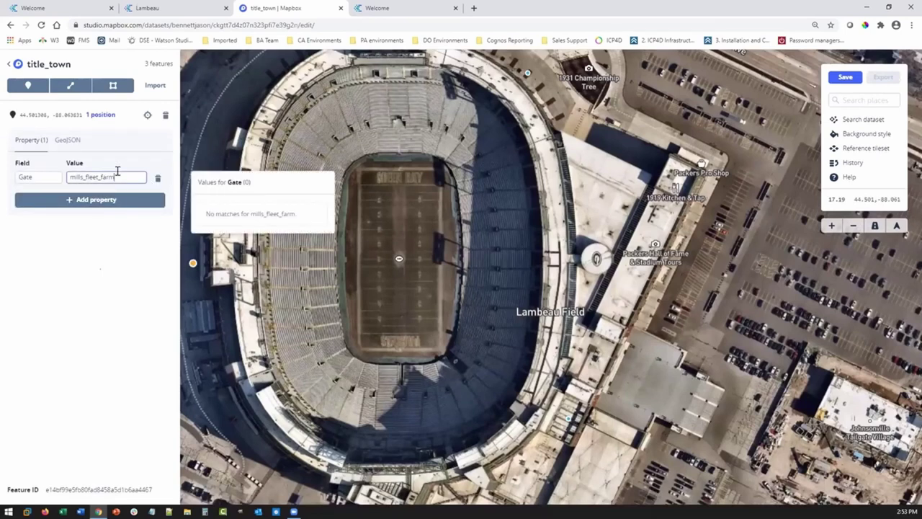
{"action": "key", "text": "Return"}
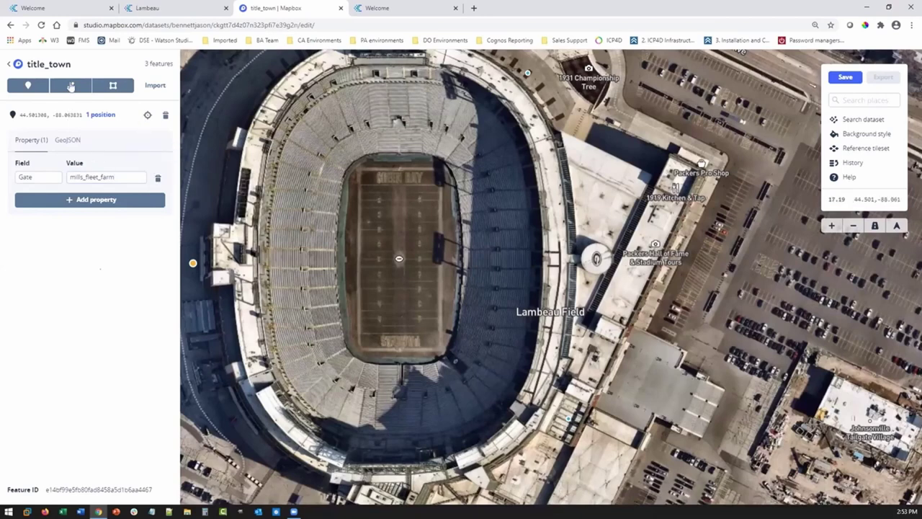
{"action": "scroll", "coordinate": [315, 284], "scroll_direction": "up", "scroll_amount": 1}
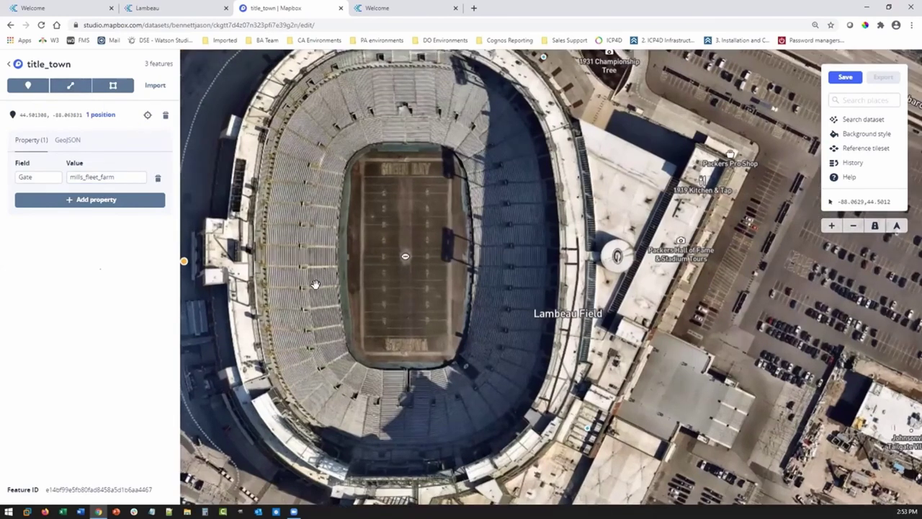
{"action": "scroll", "coordinate": [314, 285], "scroll_direction": "up", "scroll_amount": 3}
{"action": "scroll", "coordinate": [324, 232], "scroll_direction": "up", "scroll_amount": 1}
{"action": "scroll", "coordinate": [369, 232], "scroll_direction": "down", "scroll_amount": 2}
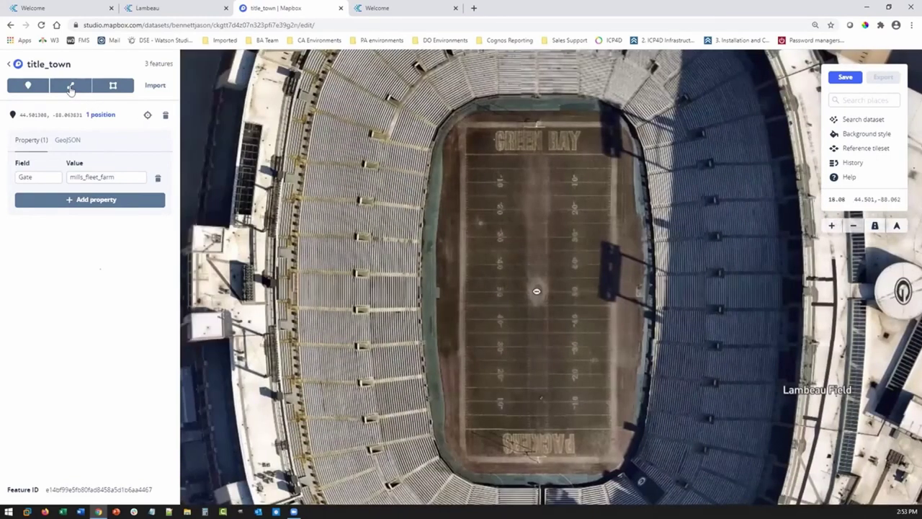
Trace the west sideline stands as a new 20-position line of 0.271 km
{"action": "left_click", "coordinate": [70, 87]}
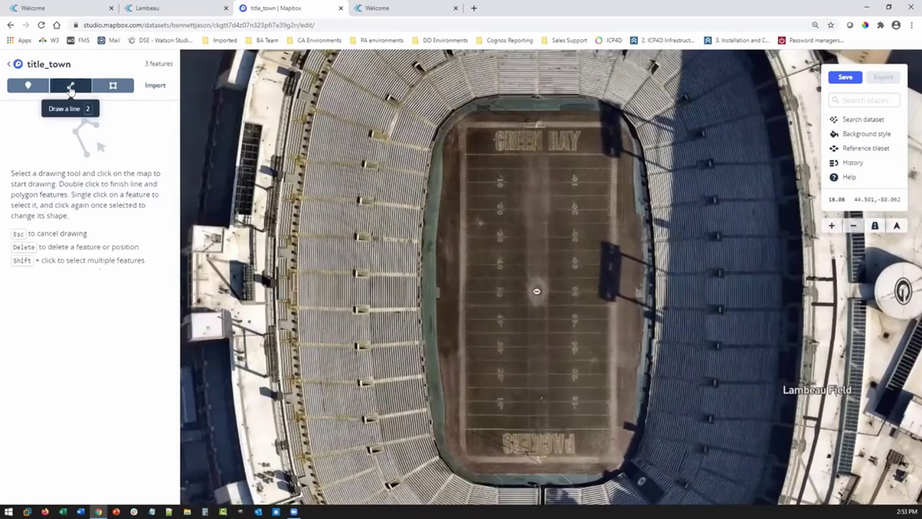
{"action": "left_click", "coordinate": [306, 160]}
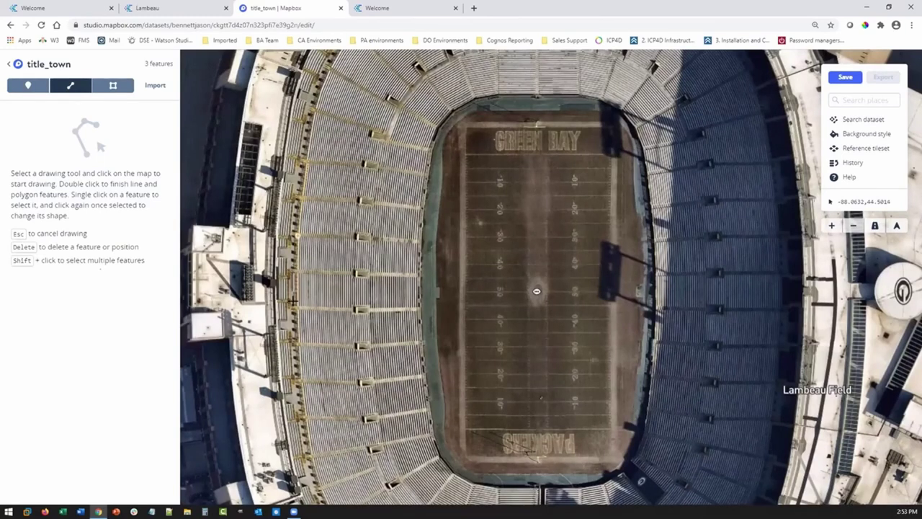
{"action": "left_click", "coordinate": [295, 339]}
{"action": "left_click", "coordinate": [301, 380]}
{"action": "left_click", "coordinate": [368, 421]}
{"action": "left_click", "coordinate": [419, 342]}
{"action": "left_click", "coordinate": [424, 206]}
{"action": "left_click", "coordinate": [429, 148]}
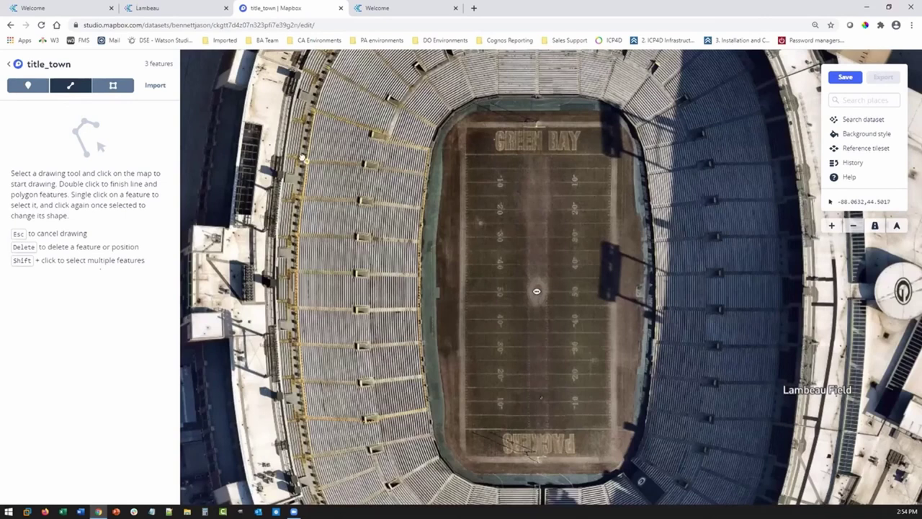
{"action": "double_click", "coordinate": [303, 158]}
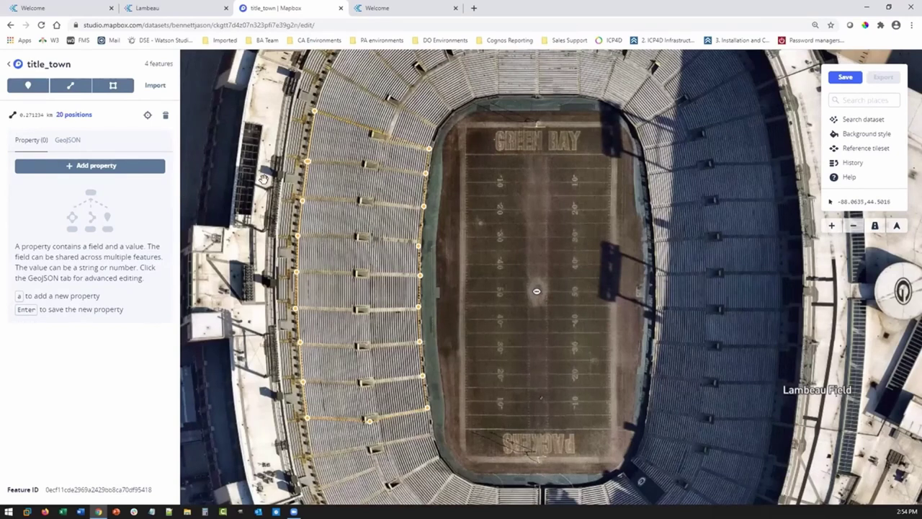
Add a Seating property with value 100-110 to the west-stands line and reselect it
{"action": "left_click", "coordinate": [108, 166]}
{"action": "type", "text": "Seating"}
{"action": "left_click", "coordinate": [87, 162]}
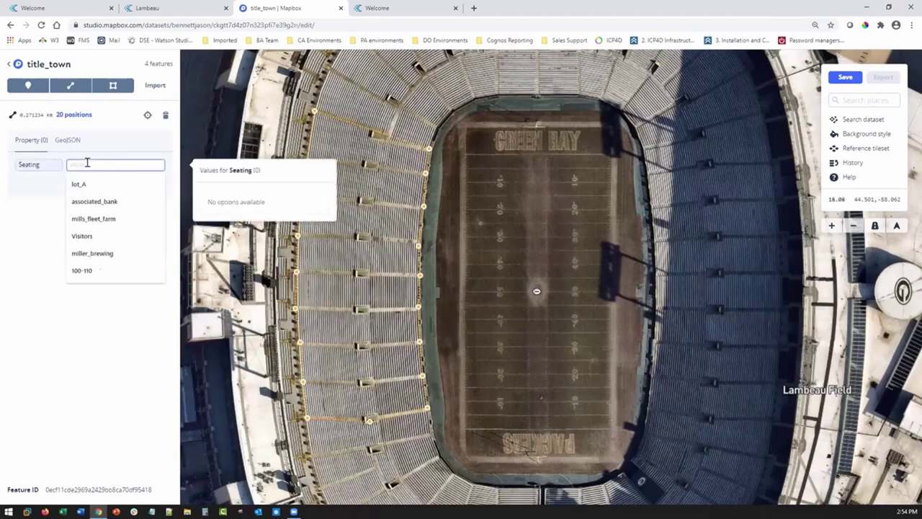
{"action": "type", "text": "100-110"}
{"action": "left_click", "coordinate": [85, 271]}
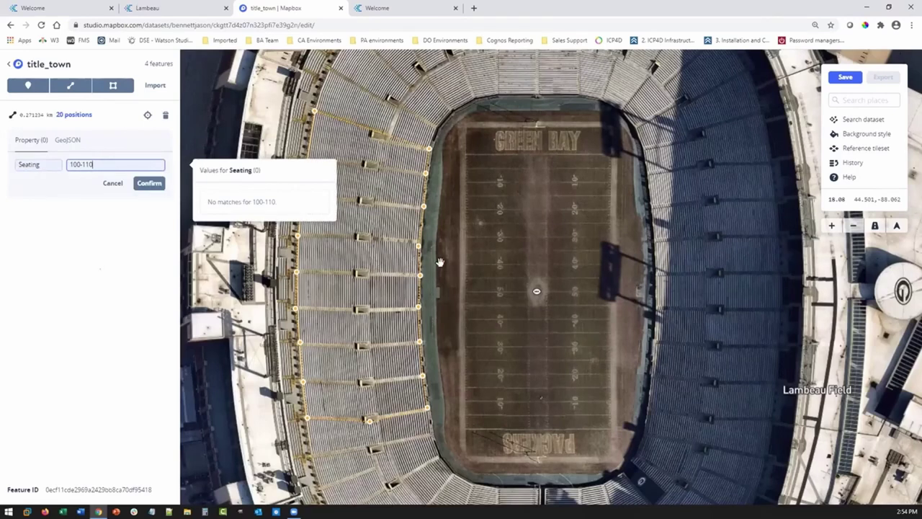
{"action": "left_click", "coordinate": [414, 226]}
{"action": "left_click", "coordinate": [418, 230]}
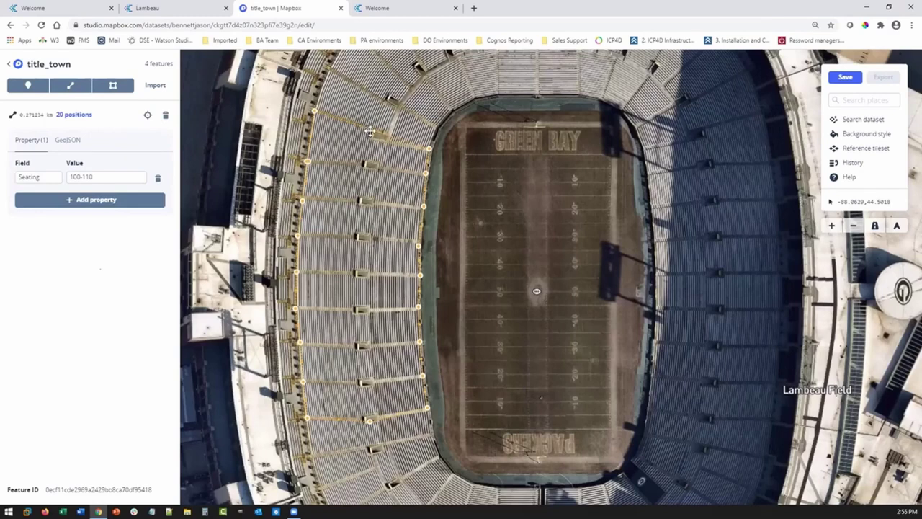
Move the Seating 100-110 line down and left so it sits over the west stands
{"action": "left_click_drag", "start_coordinate": [369, 135], "coordinate": [368, 87]}
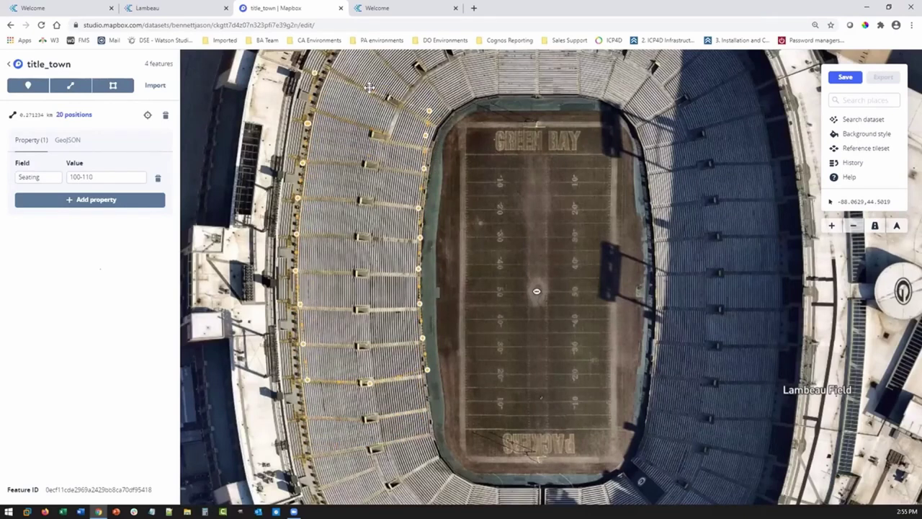
{"action": "key", "text": "Escape"}
{"action": "left_click", "coordinate": [354, 121]}
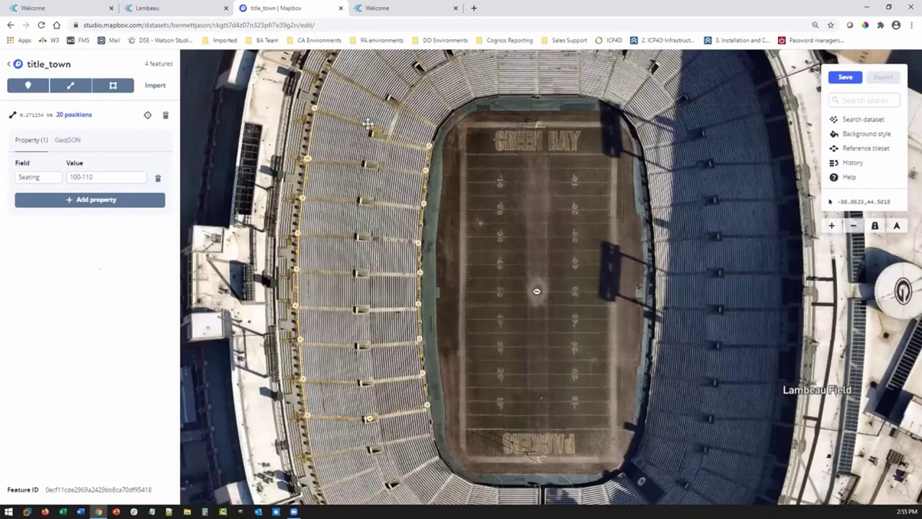
{"action": "mouse_move", "coordinate": [366, 122]}
{"action": "left_mouse_down"}
{"action": "mouse_move", "coordinate": [363, 138]}
{"action": "mouse_move", "coordinate": [363, 122]}
{"action": "left_mouse_up"}
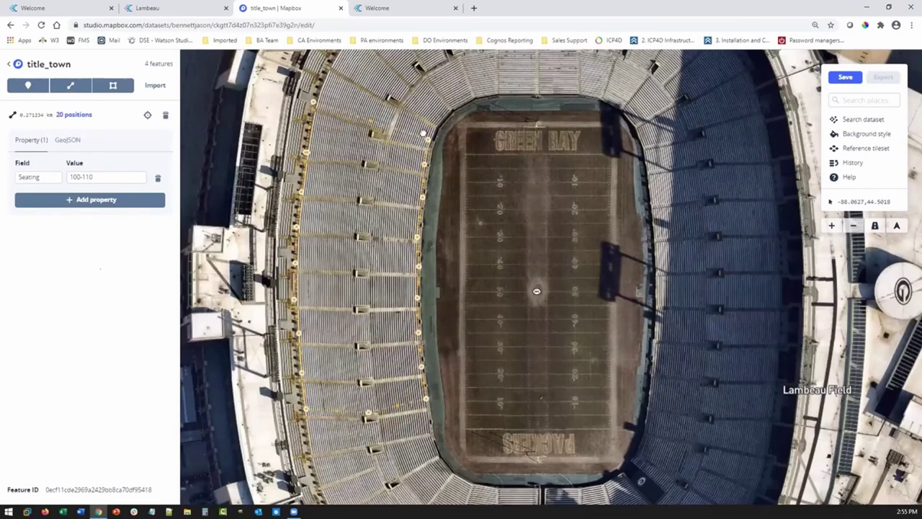
{"action": "left_click_drag", "start_coordinate": [422, 137], "coordinate": [407, 177]}
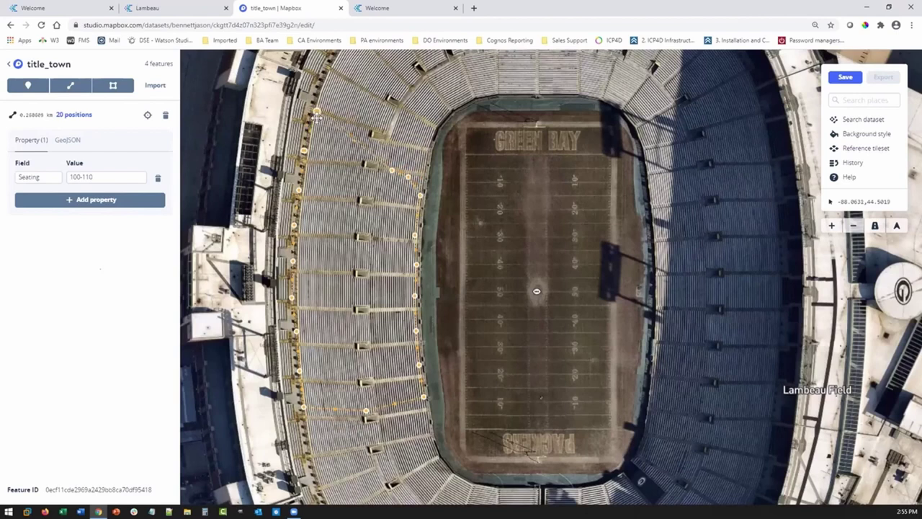
Drag the line's upper-left, lower-right and bottom corners inward to hug the stands
{"action": "left_click", "coordinate": [323, 138]}
{"action": "left_click_drag", "start_coordinate": [323, 160], "coordinate": [330, 163]}
{"action": "left_click_drag", "start_coordinate": [421, 394], "coordinate": [405, 381]}
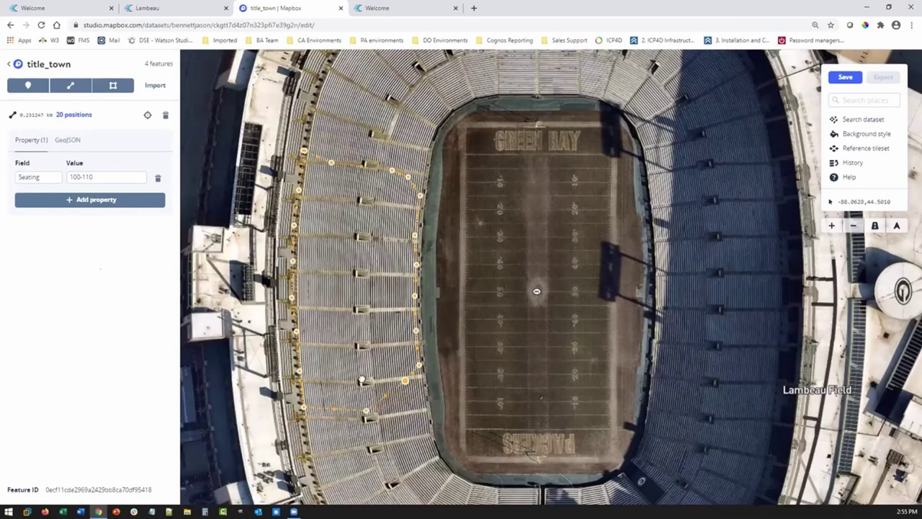
{"action": "left_click_drag", "start_coordinate": [301, 406], "coordinate": [306, 382]}
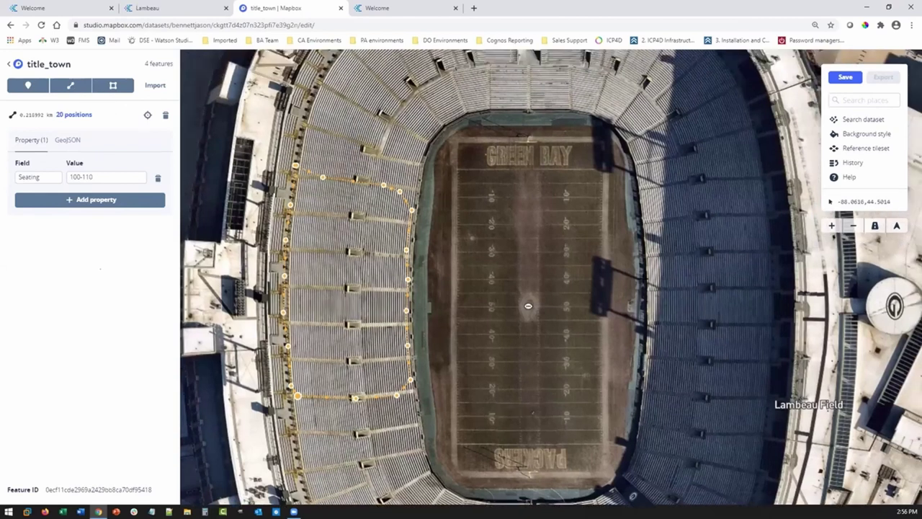
Draw a 17-position line around the stands behind the north end zone
{"action": "left_click", "coordinate": [70, 86]}
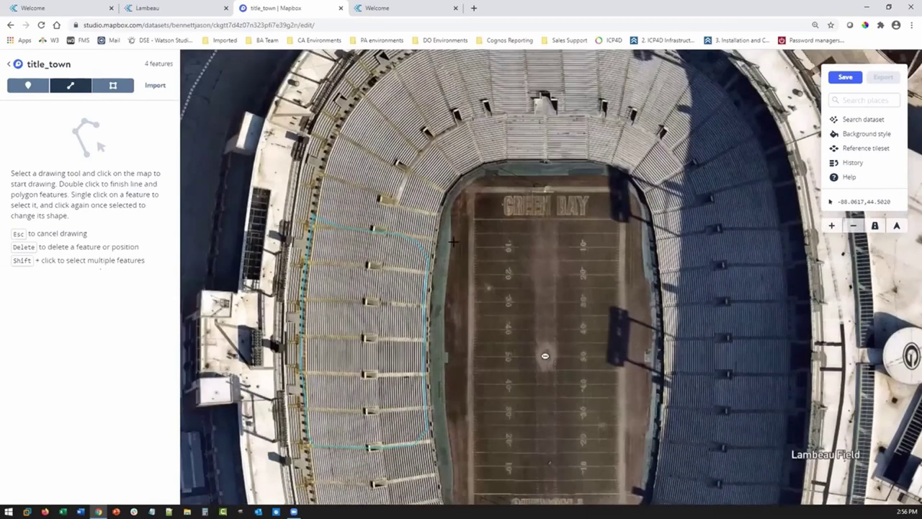
{"action": "key", "text": "Up"}
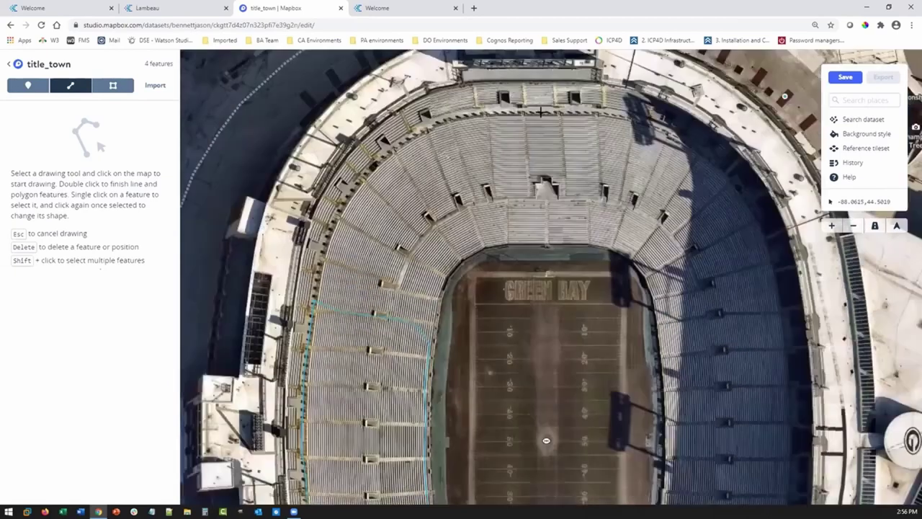
{"action": "left_click", "coordinate": [693, 133]}
{"action": "left_click", "coordinate": [682, 201]}
{"action": "left_click", "coordinate": [631, 249]}
{"action": "left_click", "coordinate": [495, 242]}
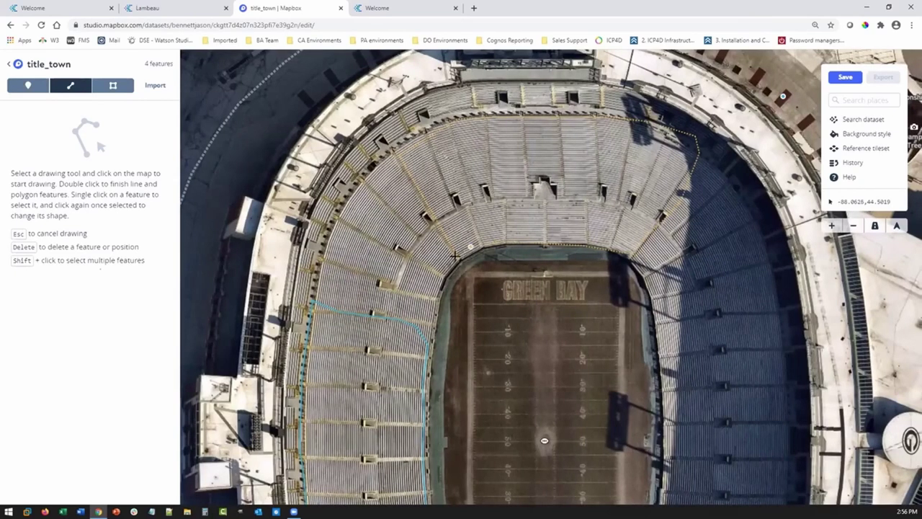
{"action": "double_click", "coordinate": [459, 257]}
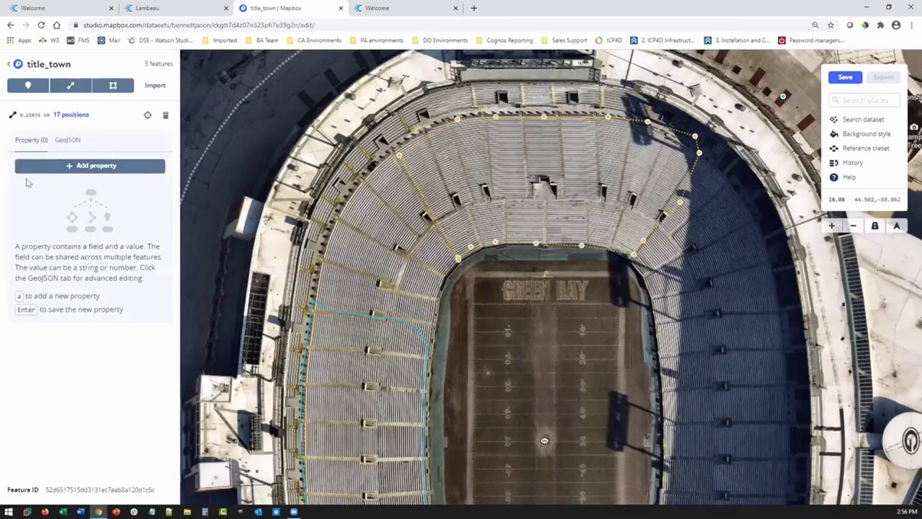
Tag the north end-zone line with Seating 130-139, chosen from the existing values
{"action": "left_click", "coordinate": [76, 166]}
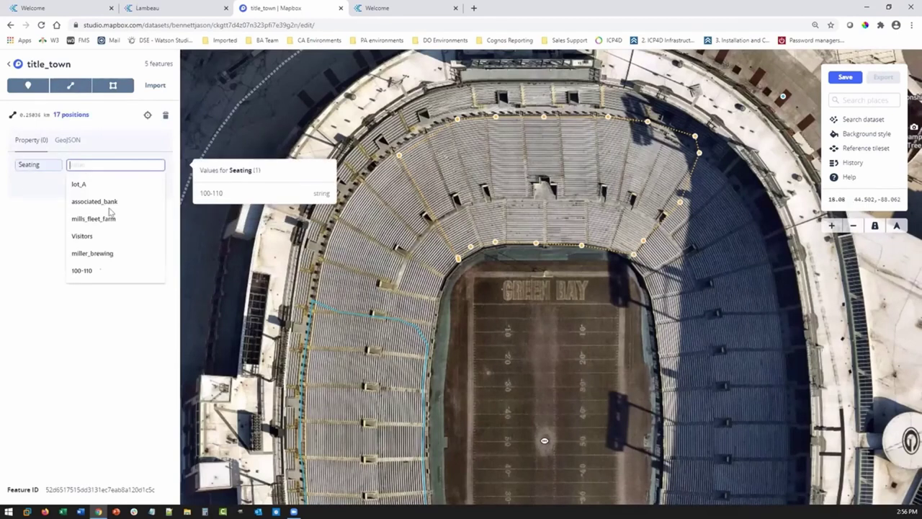
{"action": "left_click", "coordinate": [113, 201]}
{"action": "type", "text": "1"}
{"action": "key", "text": "Down"}
{"action": "key", "text": "Down"}
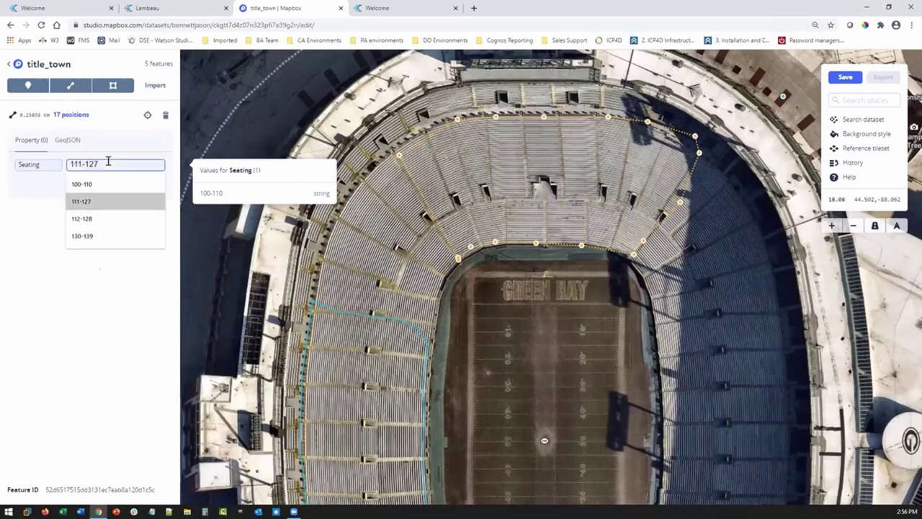
{"action": "left_click", "coordinate": [83, 236]}
{"action": "left_click", "coordinate": [148, 181]}
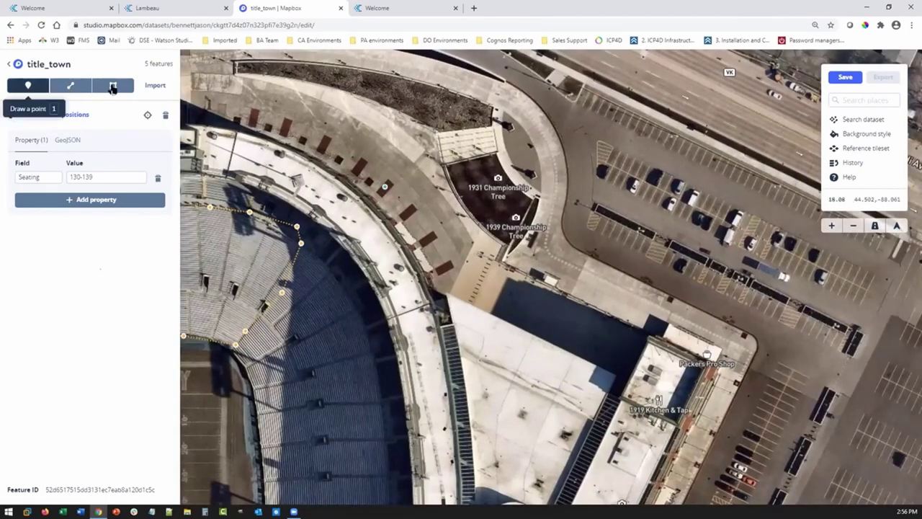
Outline the east sideline stands as a closed 16-position polygon
{"action": "left_click", "coordinate": [112, 87]}
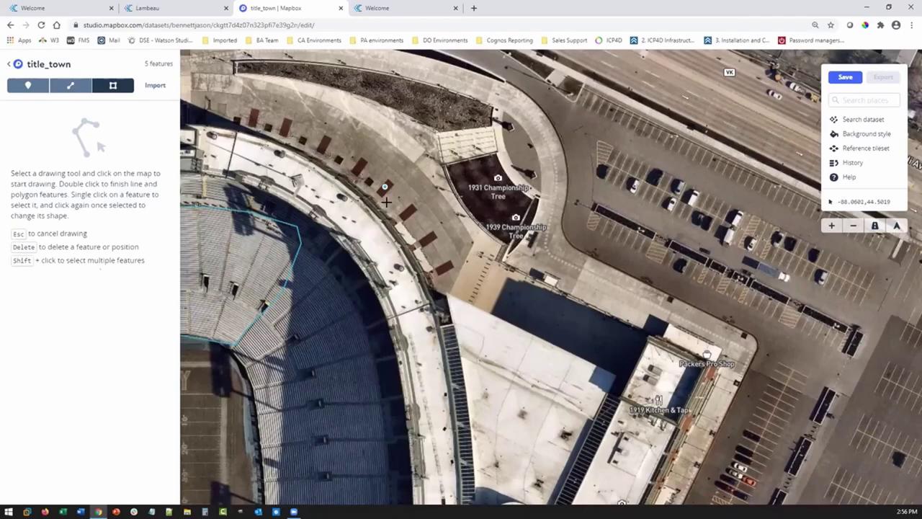
{"action": "key", "text": "Down"}
{"action": "key", "text": "Down"}
{"action": "key", "text": "Left"}
{"action": "key", "text": "Left"}
{"action": "left_click", "coordinate": [389, 204]}
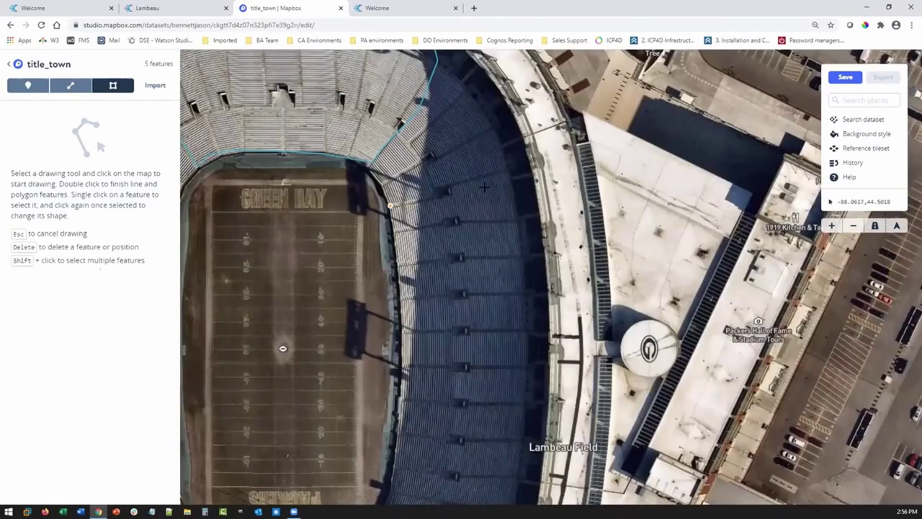
{"action": "left_click", "coordinate": [508, 167]}
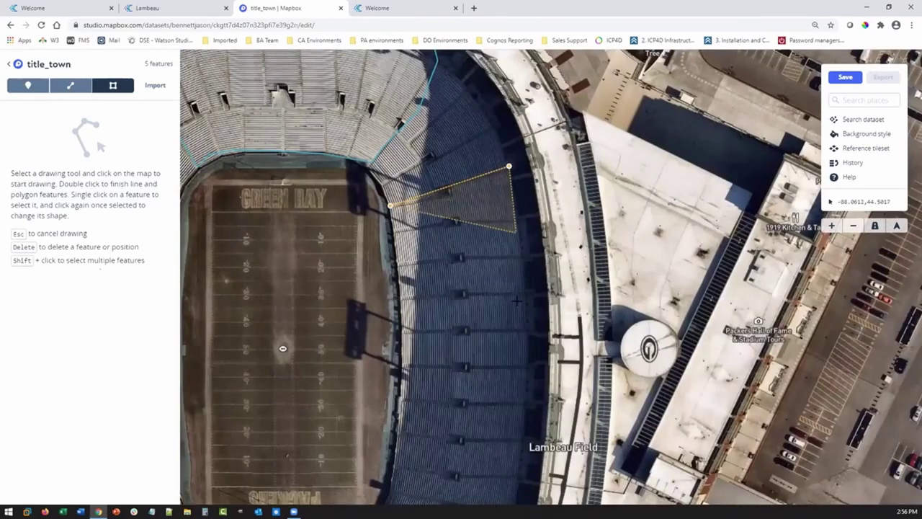
{"action": "left_click", "coordinate": [520, 368]}
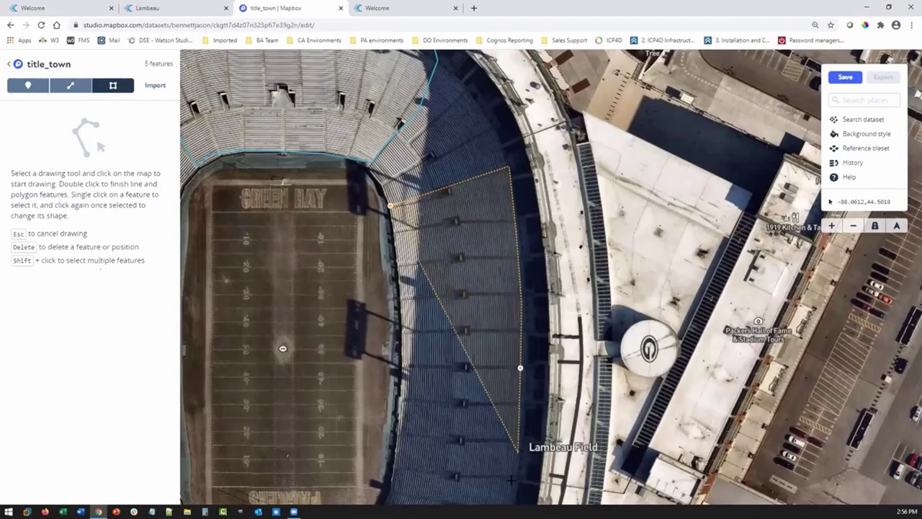
{"action": "left_click", "coordinate": [517, 453]}
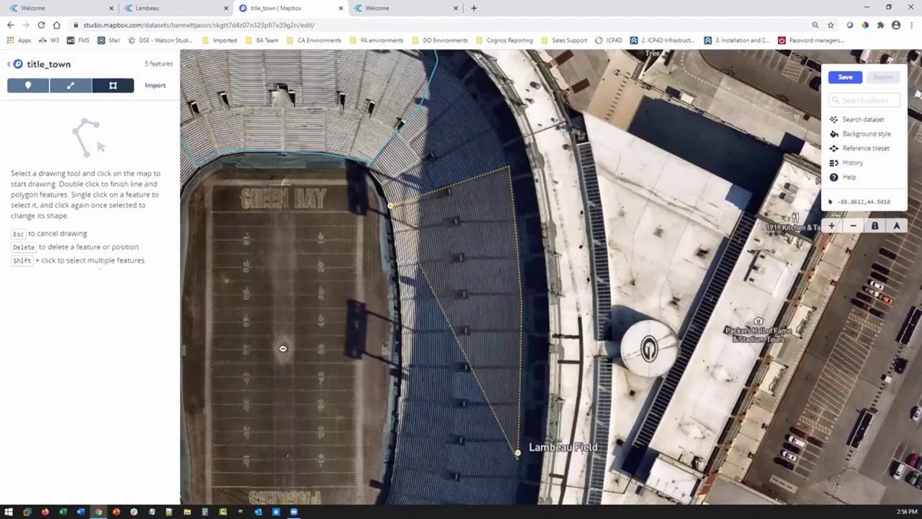
{"action": "left_click", "coordinate": [516, 484]}
{"action": "left_click", "coordinate": [398, 472]}
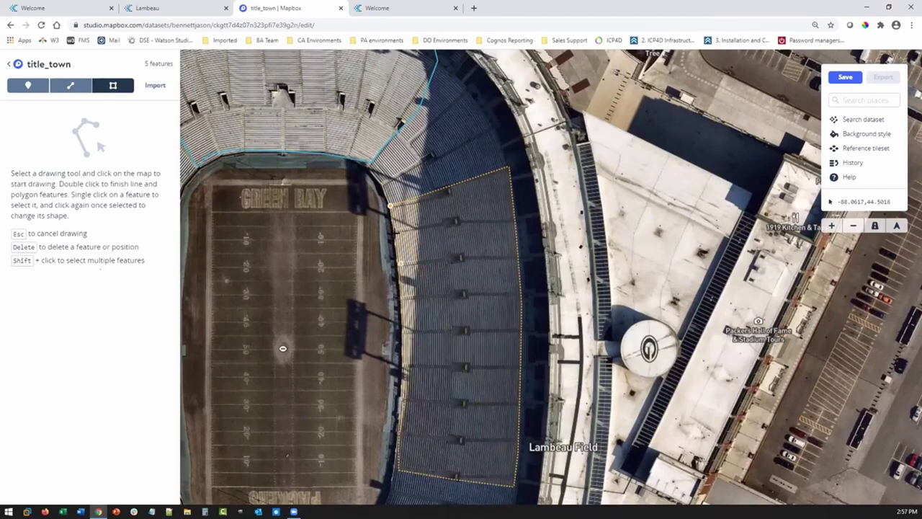
{"action": "left_click", "coordinate": [396, 228]}
{"action": "left_click", "coordinate": [390, 205]}
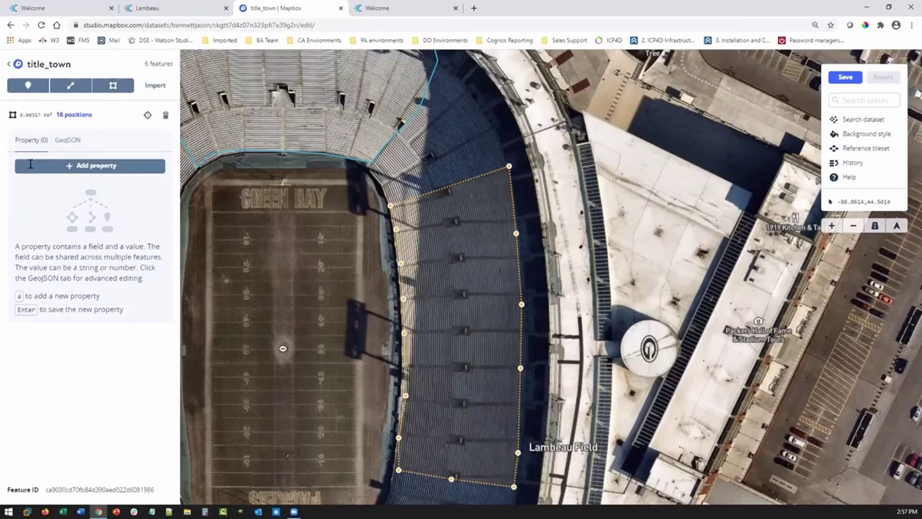
Set the east-stands polygon's Seating property to 112-128
{"action": "left_click", "coordinate": [32, 166]}
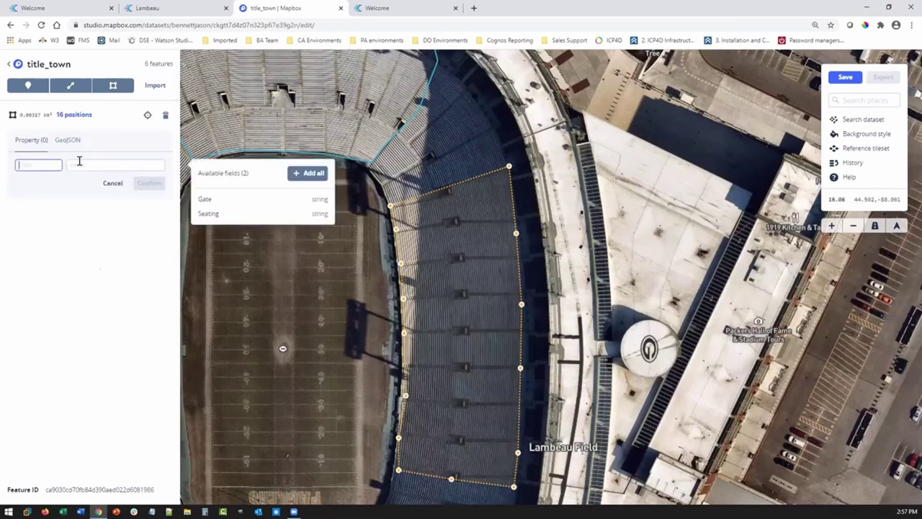
{"action": "key", "text": "Down"}
{"action": "key", "text": "Down"}
{"action": "key", "text": "Return"}
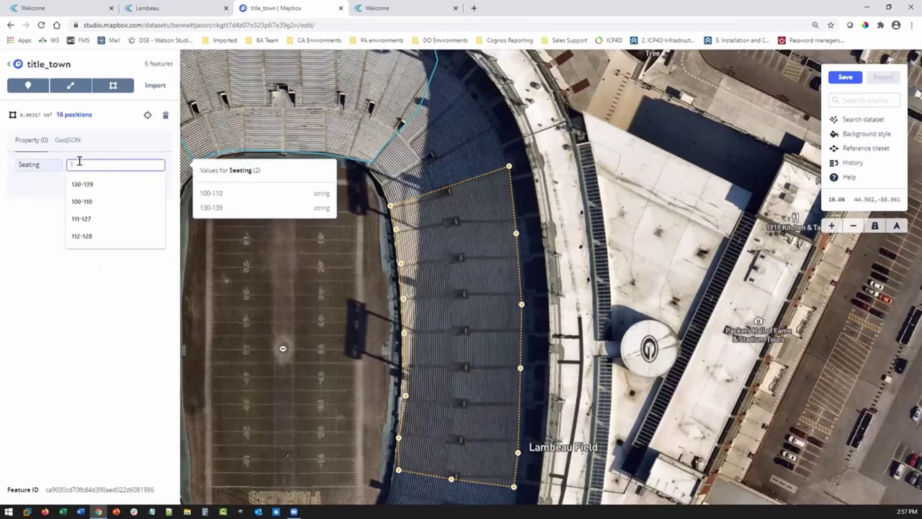
{"action": "left_click", "coordinate": [98, 238]}
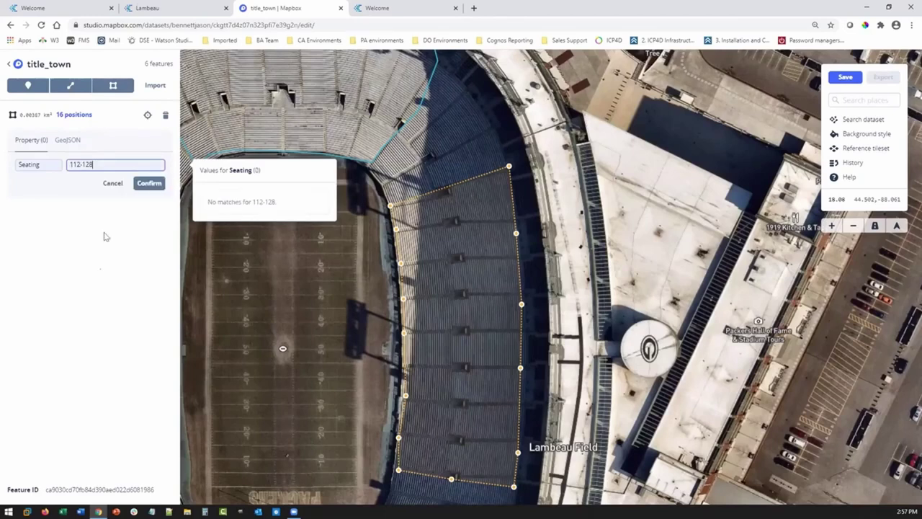
{"action": "left_click", "coordinate": [150, 186]}
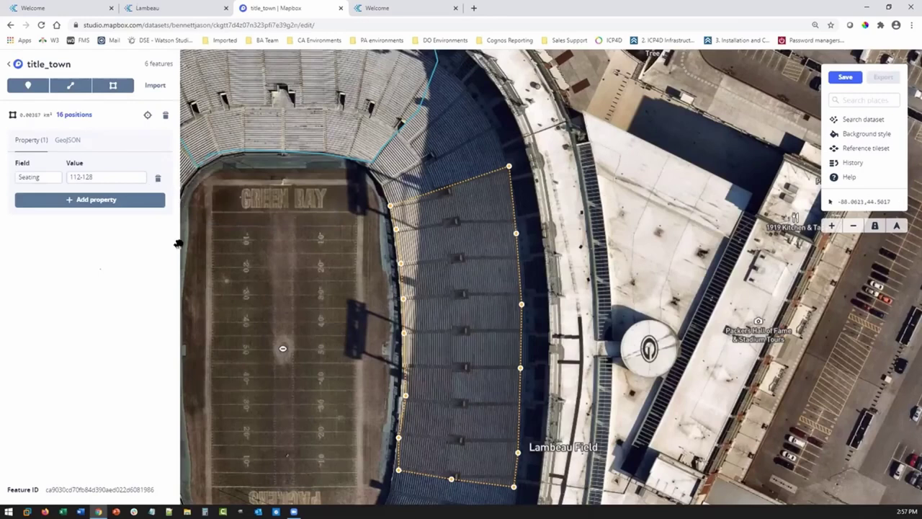
{"action": "left_click", "coordinate": [112, 85]}
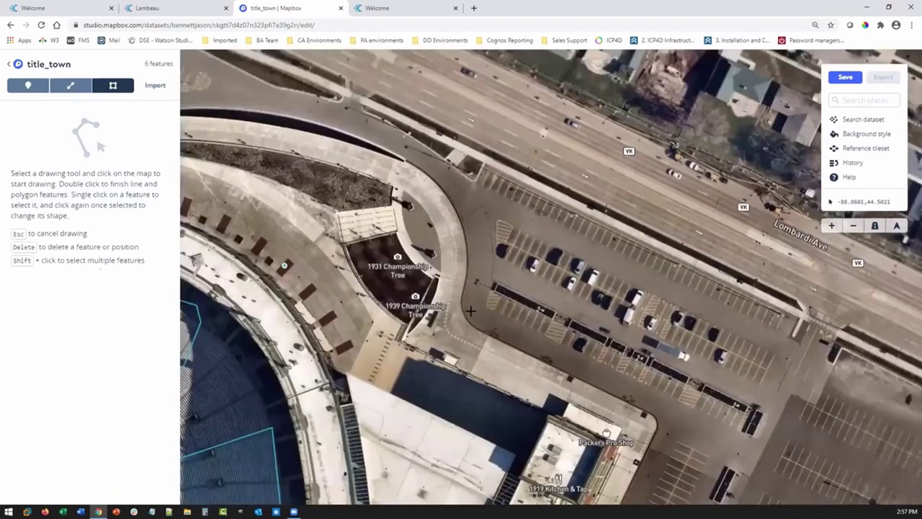
Draw a 5-position polygon around the parking lot
{"action": "left_click", "coordinate": [499, 221]}
{"action": "left_click", "coordinate": [480, 309]}
{"action": "left_click", "coordinate": [735, 431]}
{"action": "double_click", "coordinate": [772, 355]}
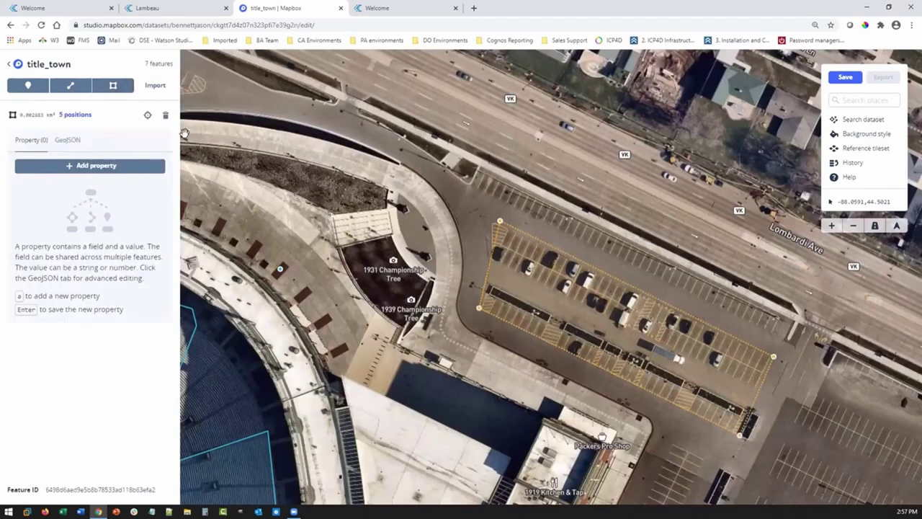
Give the parking-lot polygon a Parking property set to lot_A
{"action": "left_click", "coordinate": [91, 168]}
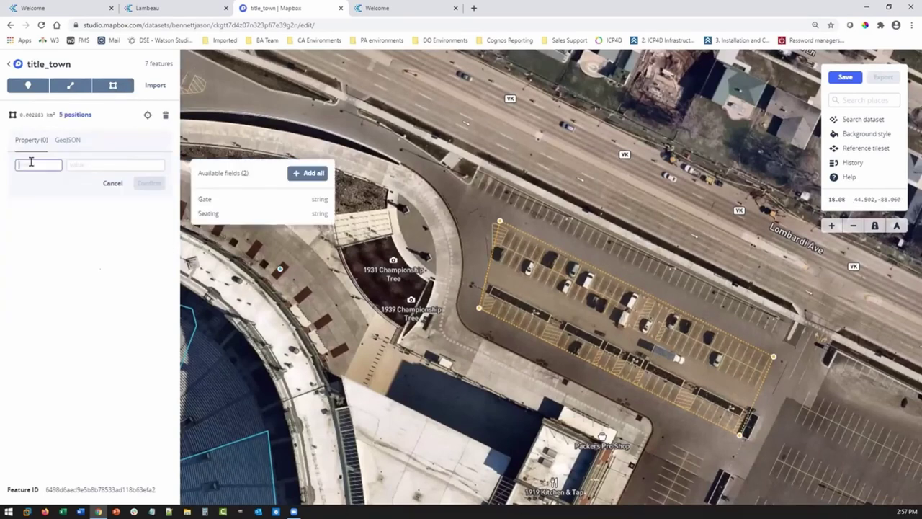
{"action": "type", "text": "Par"}
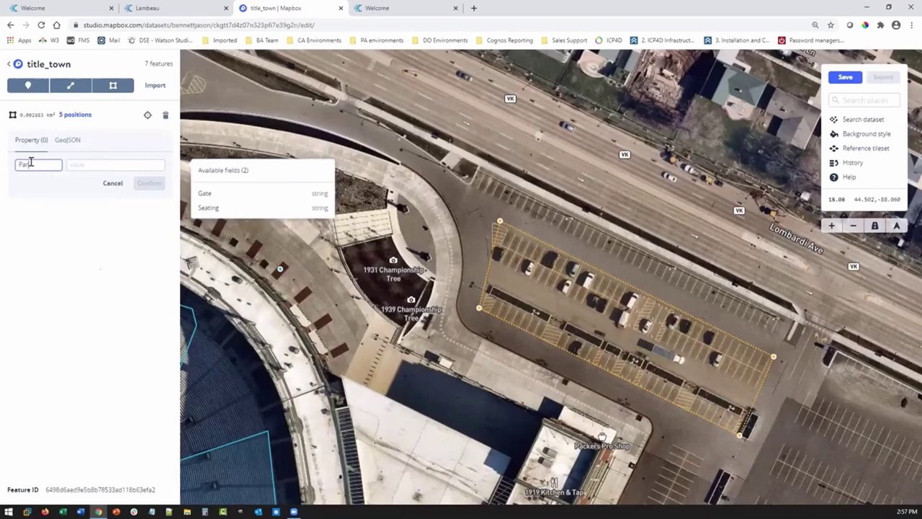
{"action": "type", "text": "king"}
{"action": "left_click", "coordinate": [85, 164]}
{"action": "type", "text": "lot_A"}
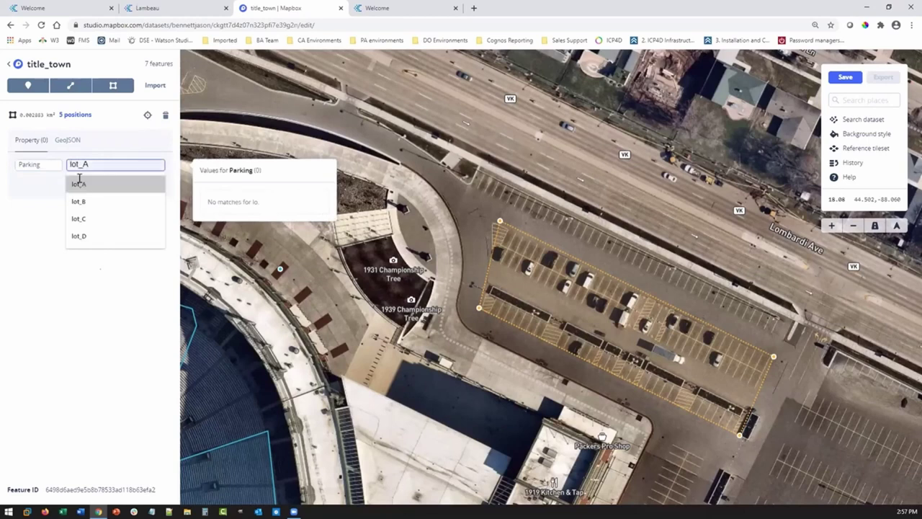
{"action": "left_click", "coordinate": [77, 184]}
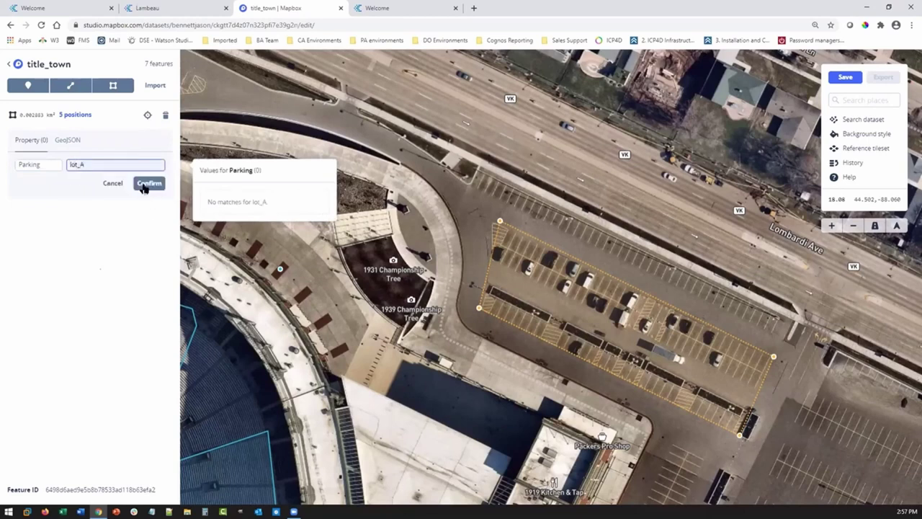
{"action": "left_click", "coordinate": [144, 185]}
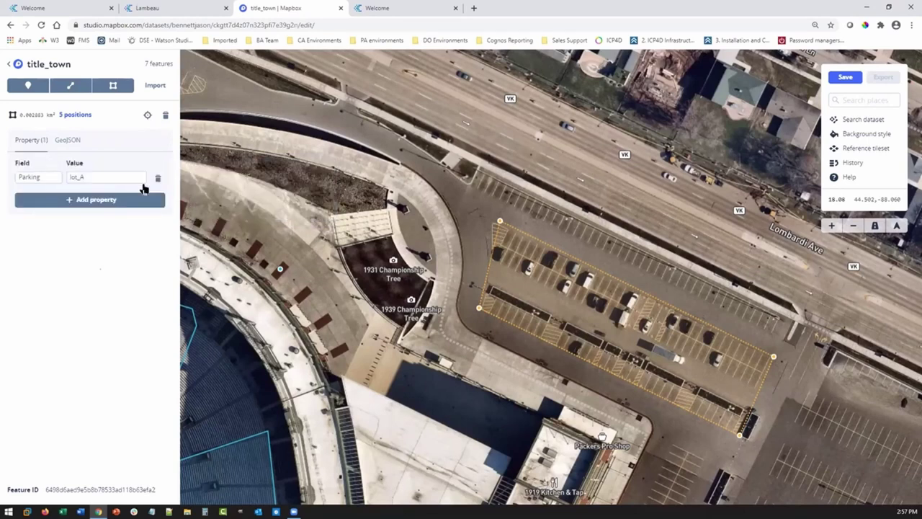
Save the title_town changes, confirming the seven new features in the summary
{"action": "left_click", "coordinate": [844, 78]}
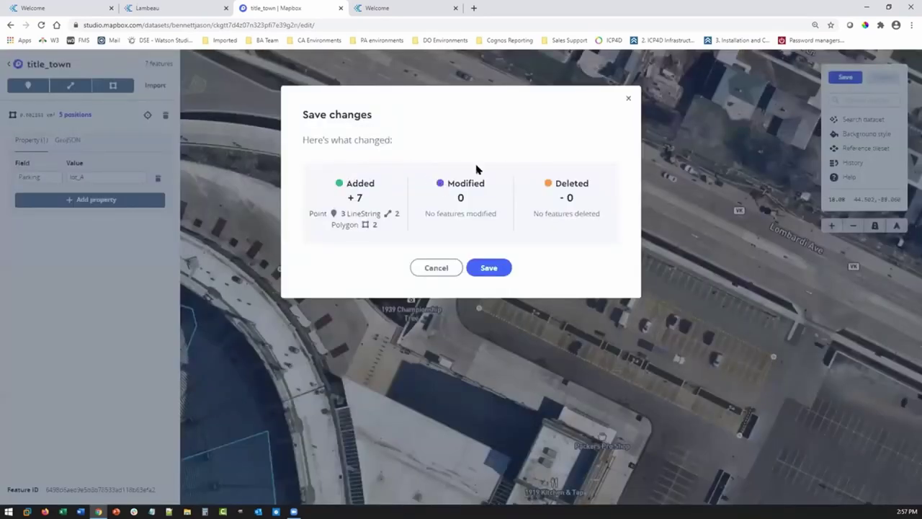
{"action": "left_click", "coordinate": [479, 265]}
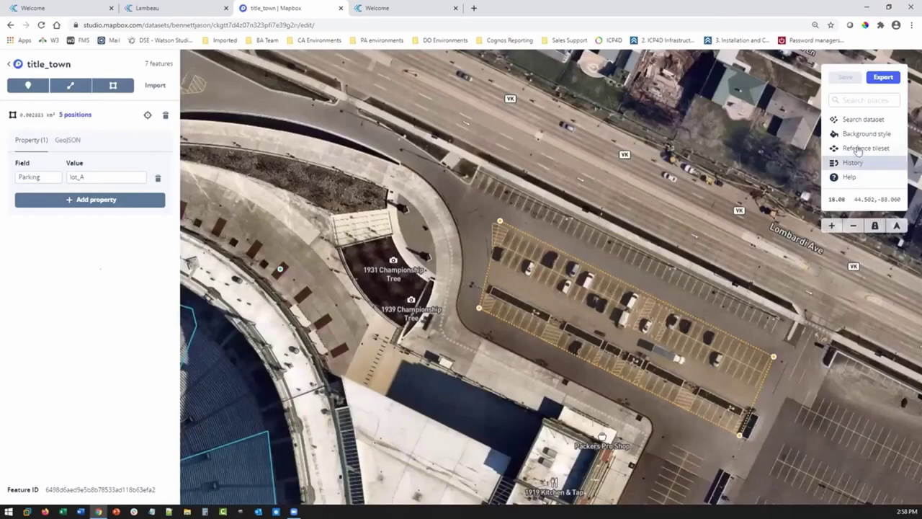
{"action": "left_click", "coordinate": [854, 101]}
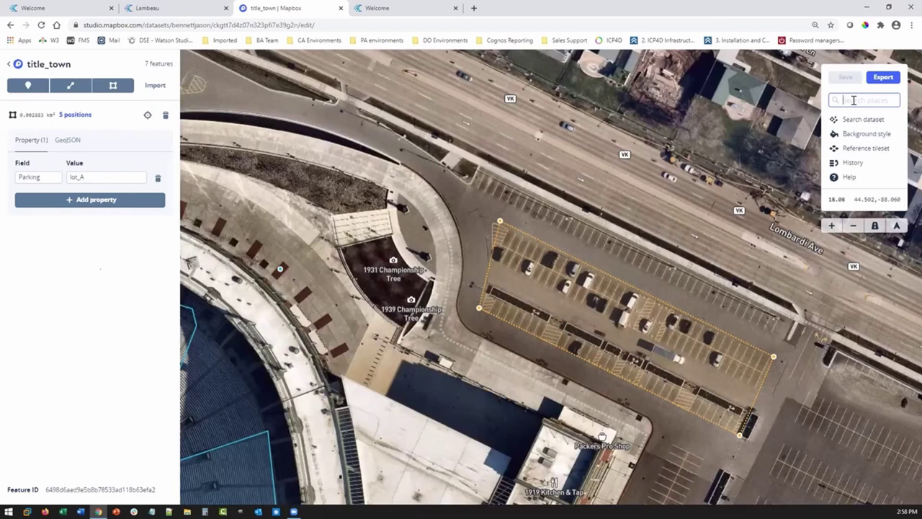
{"action": "type", "text": "lot"}
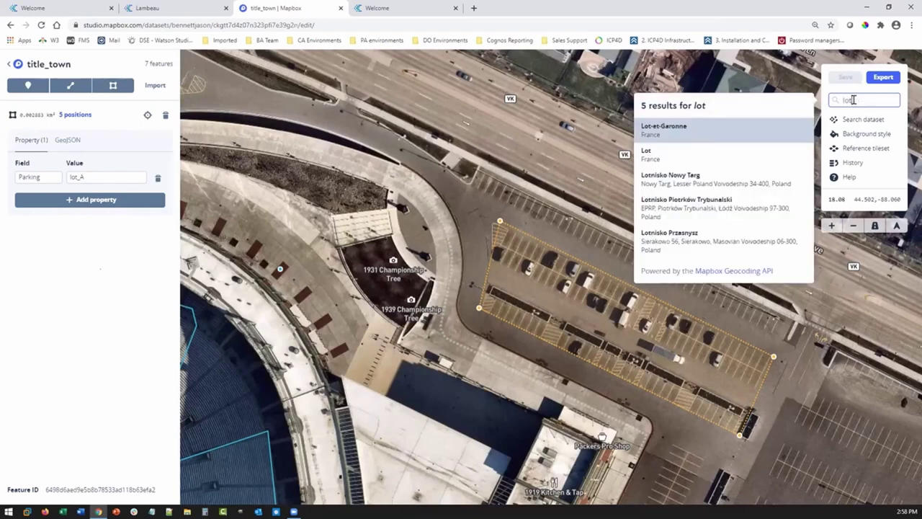
{"action": "left_click", "coordinate": [859, 119]}
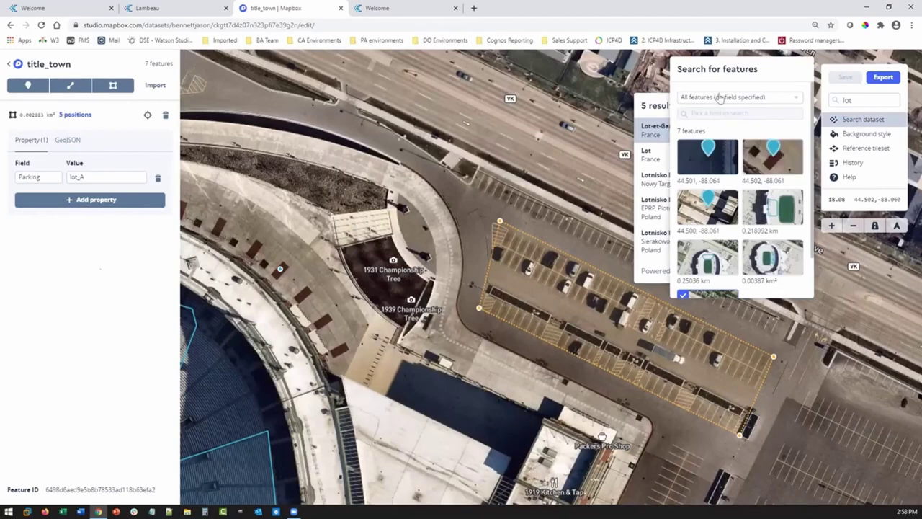
{"action": "left_click", "coordinate": [719, 99]}
{"action": "left_click", "coordinate": [704, 124]}
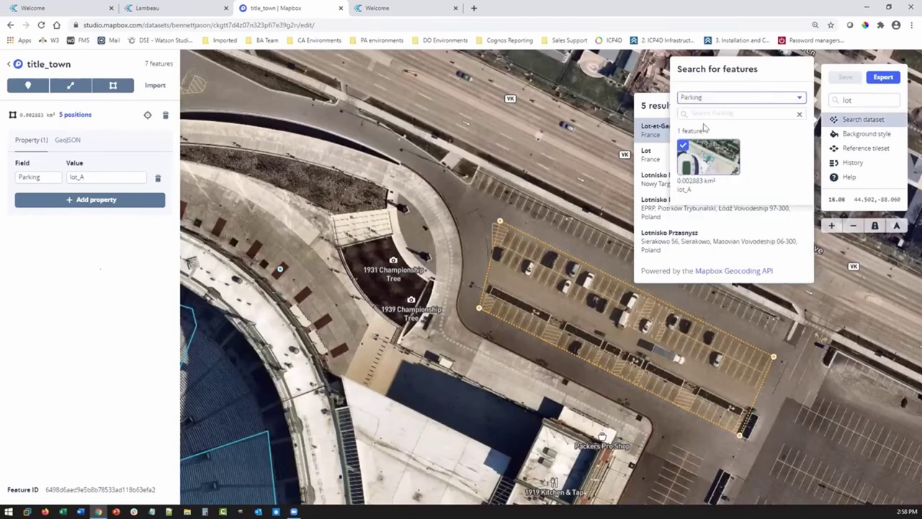
{"action": "left_click", "coordinate": [702, 112]}
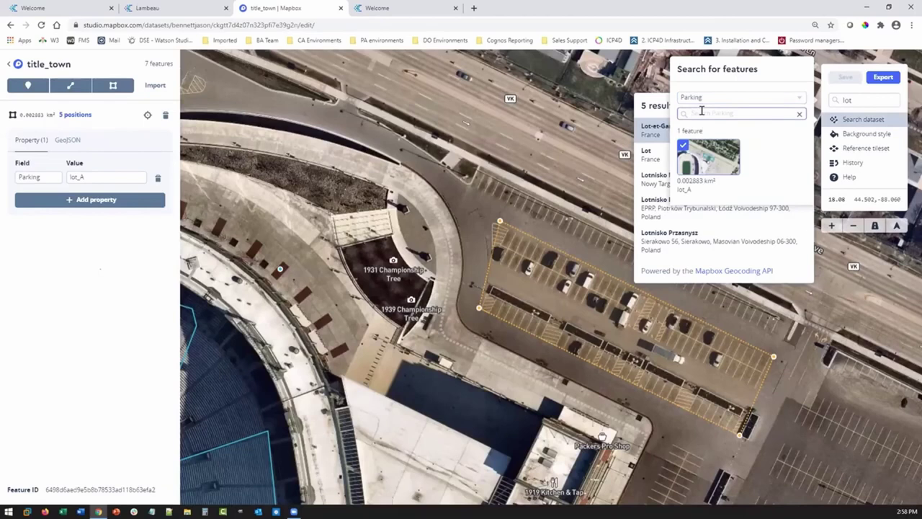
{"action": "type", "text": "lot"}
{"action": "left_click", "coordinate": [700, 98]}
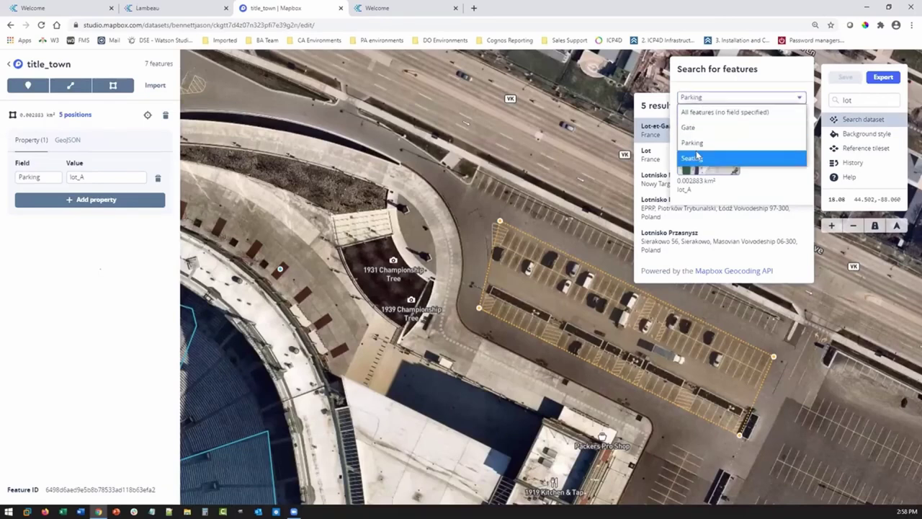
{"action": "left_click", "coordinate": [698, 156]}
{"action": "left_click", "coordinate": [698, 110]}
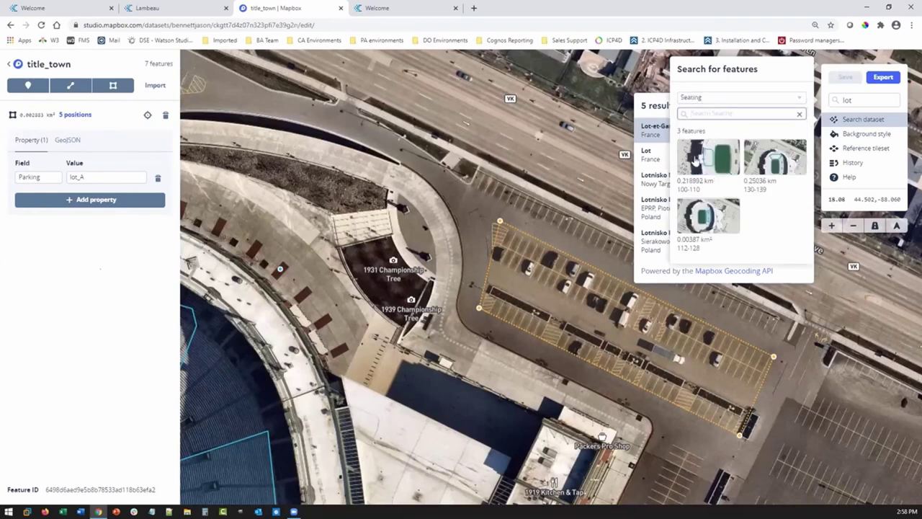
{"action": "left_click", "coordinate": [709, 98]}
{"action": "left_click", "coordinate": [699, 128]}
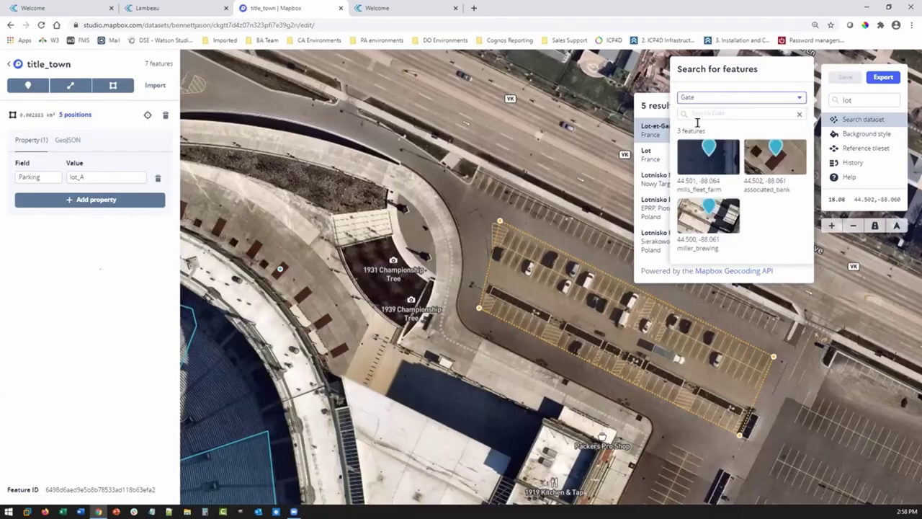
{"action": "key", "text": "Down"}
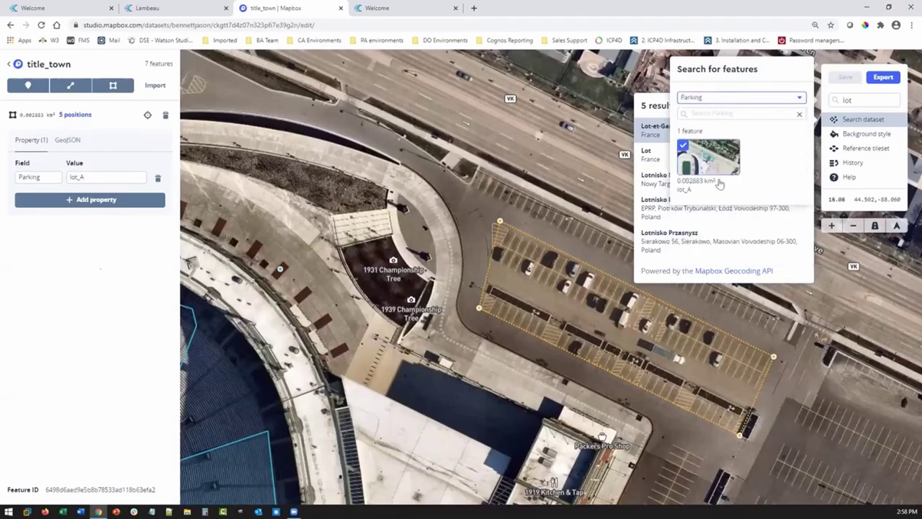
{"action": "left_click", "coordinate": [798, 116]}
{"action": "left_click", "coordinate": [842, 81]}
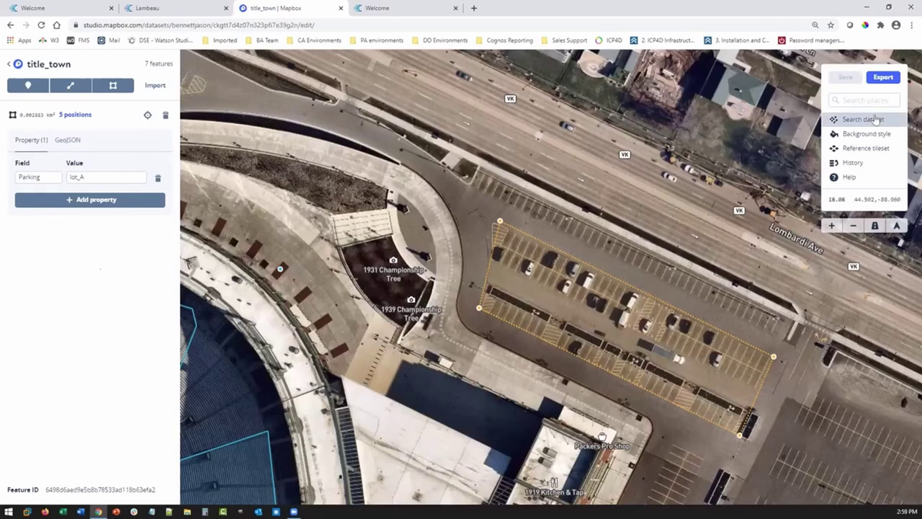
Drag the lot_A parking polygon slightly up and to the right over the lot
{"action": "left_click", "coordinate": [856, 99]}
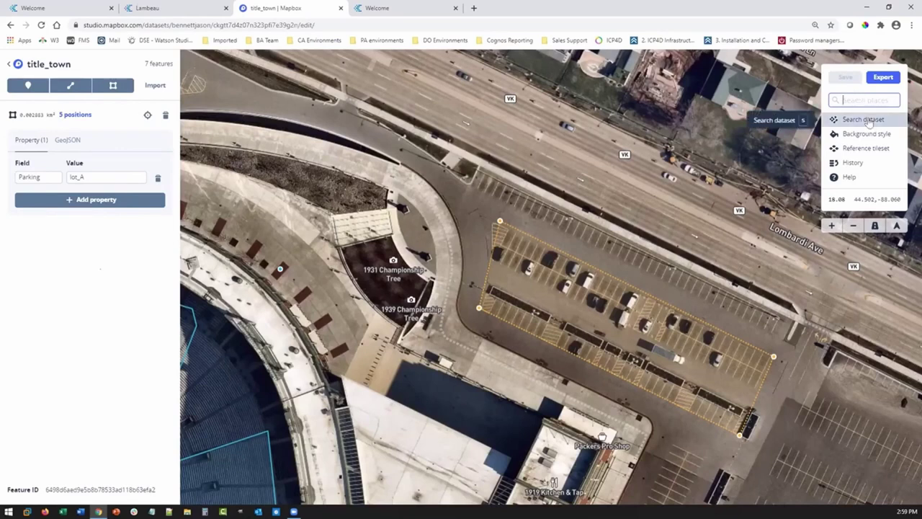
{"action": "left_click_drag", "start_coordinate": [652, 285], "coordinate": [624, 276]}
{"action": "left_click", "coordinate": [853, 165]}
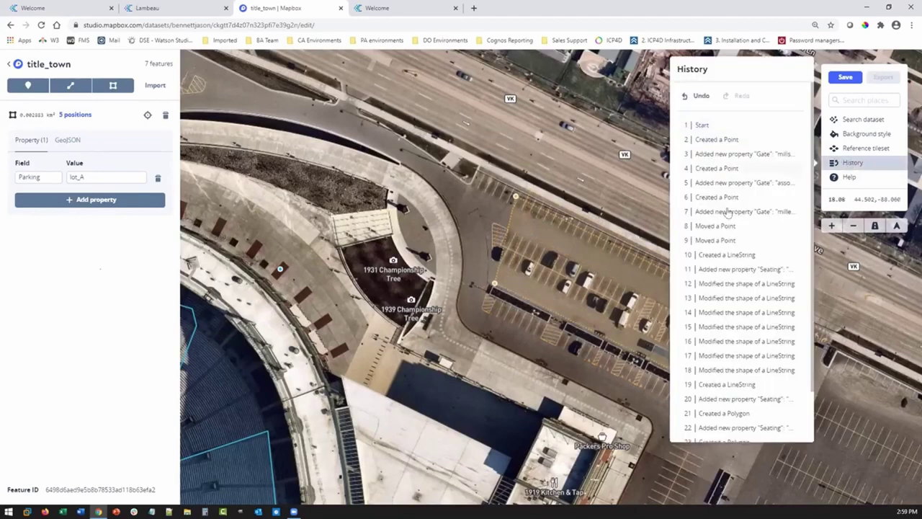
{"action": "scroll", "coordinate": [747, 369], "scroll_direction": "down", "scroll_amount": 5}
{"action": "scroll", "coordinate": [747, 369], "scroll_direction": "up", "scroll_amount": 5}
{"action": "scroll", "coordinate": [729, 315], "scroll_direction": "down", "scroll_amount": 3}
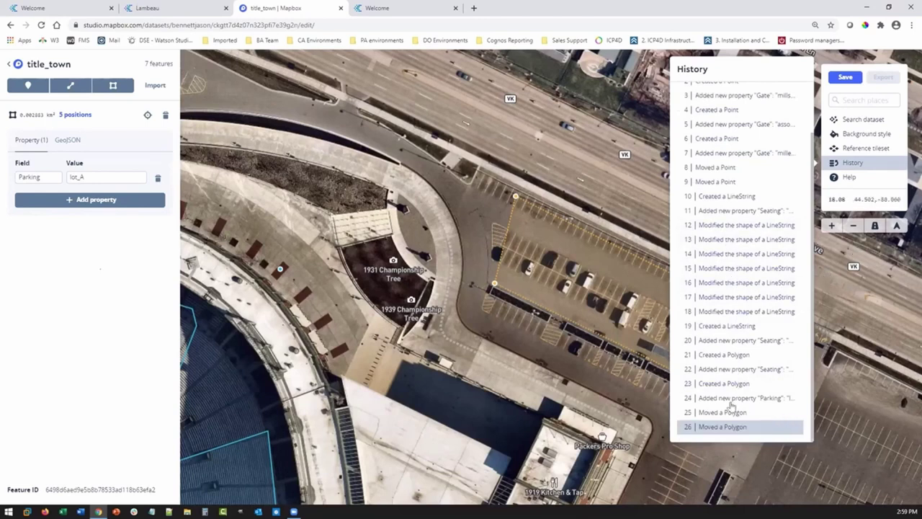
Close the edit history and save the moved lot_A polygon to the title_town dataset
{"action": "left_click", "coordinate": [880, 315]}
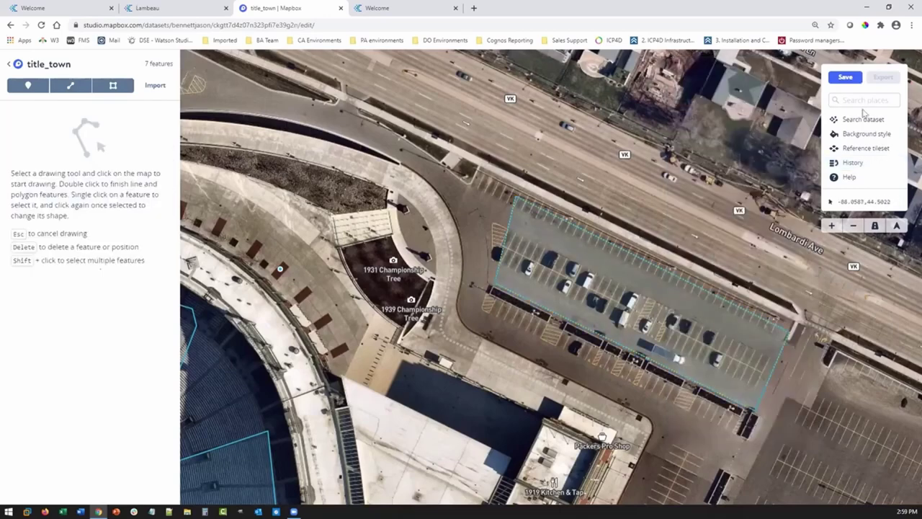
{"action": "left_click", "coordinate": [845, 78]}
{"action": "left_click", "coordinate": [480, 257]}
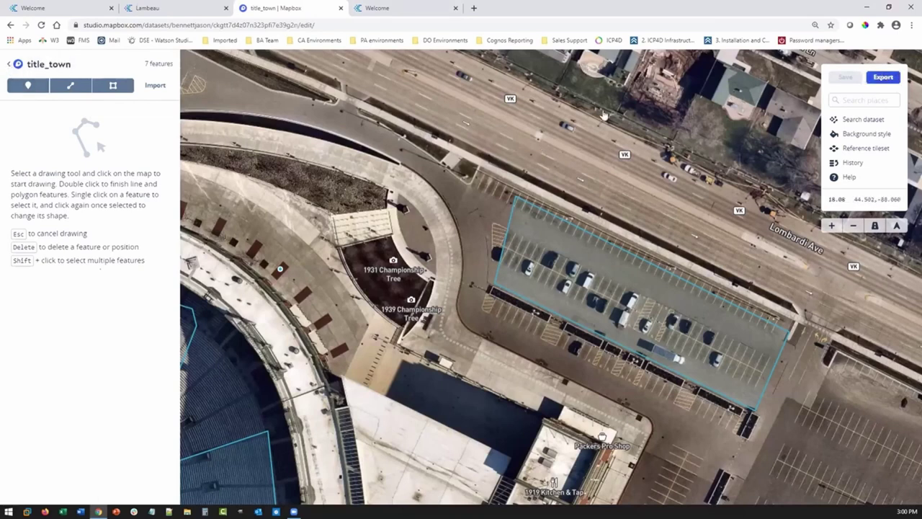
Dismiss the export dialog, return to Datasets, and open the title_town row's actions menu
{"action": "left_click", "coordinate": [882, 78]}
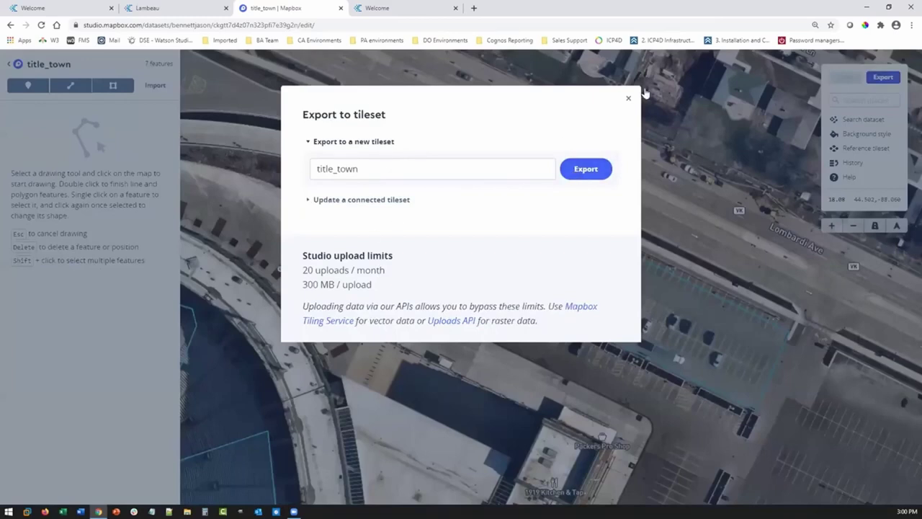
{"action": "left_click", "coordinate": [10, 66]}
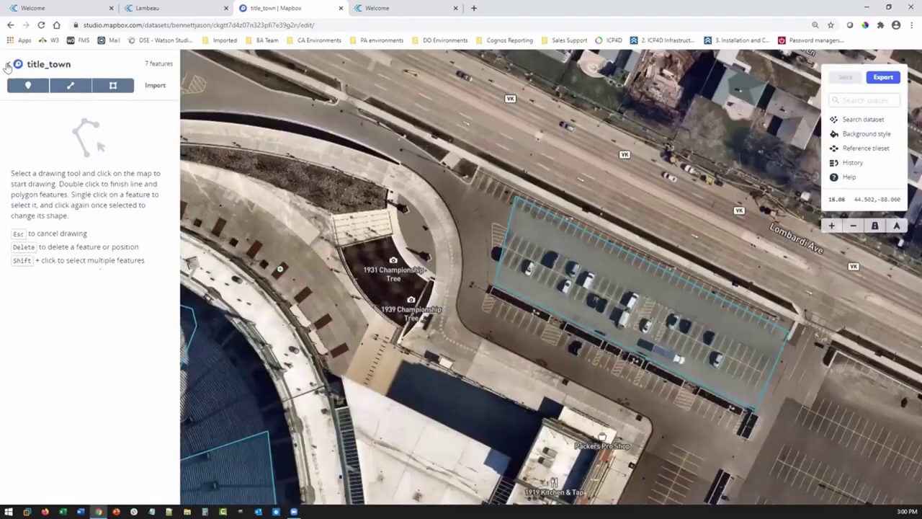
{"action": "left_click", "coordinate": [9, 65]}
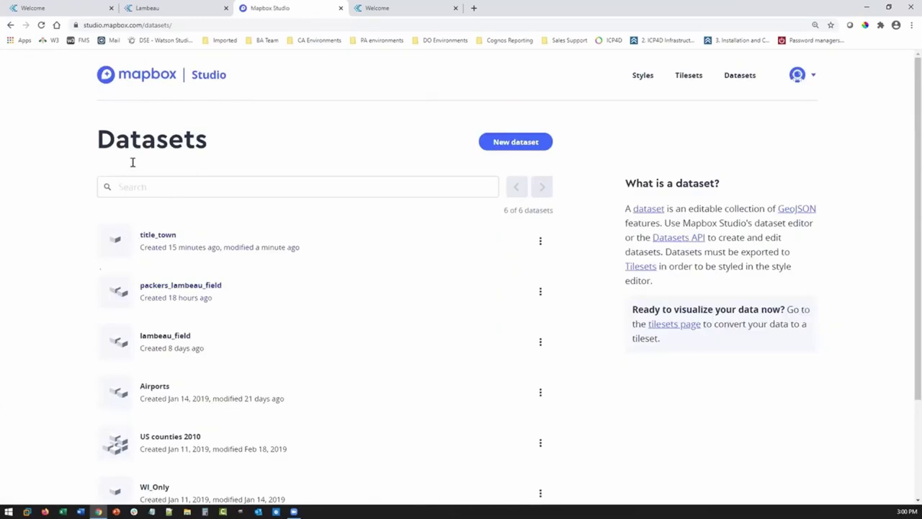
{"action": "left_click", "coordinate": [541, 242]}
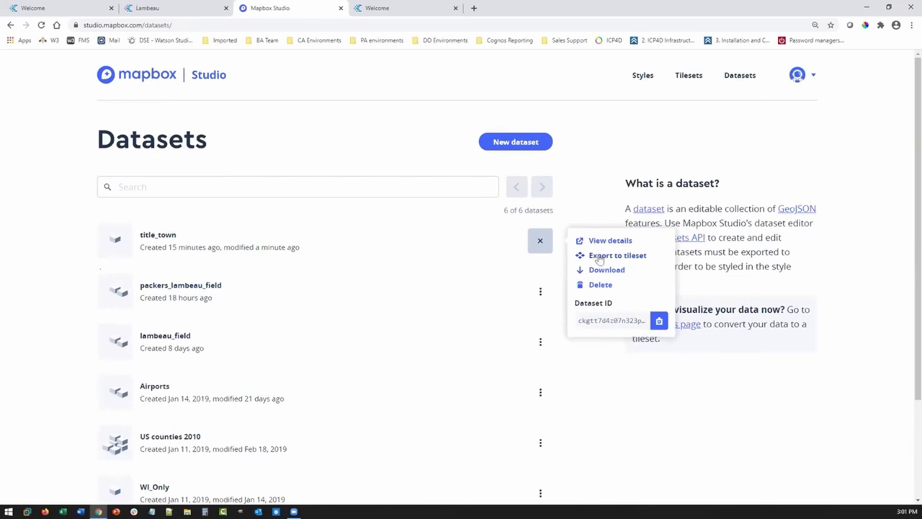
Export the title_town dataset to a new tileset keeping the name title_town
{"action": "left_click", "coordinate": [599, 258]}
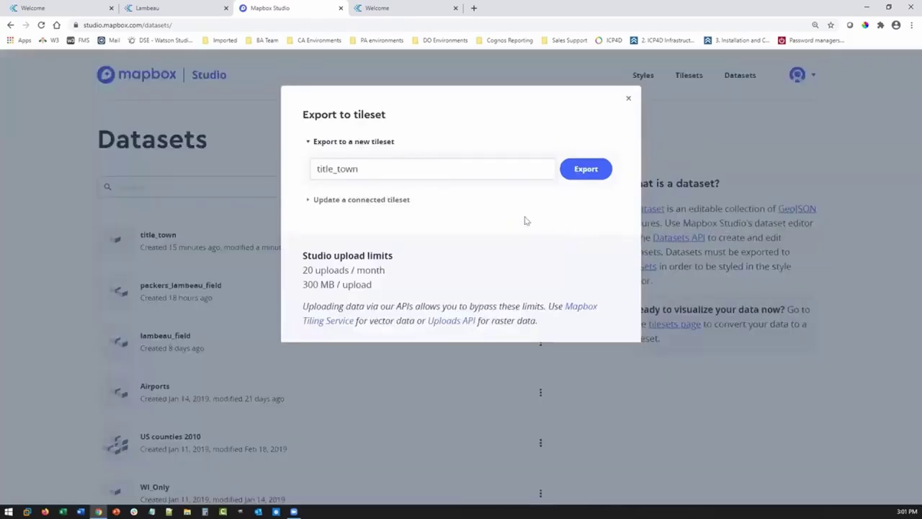
{"action": "left_click", "coordinate": [585, 170]}
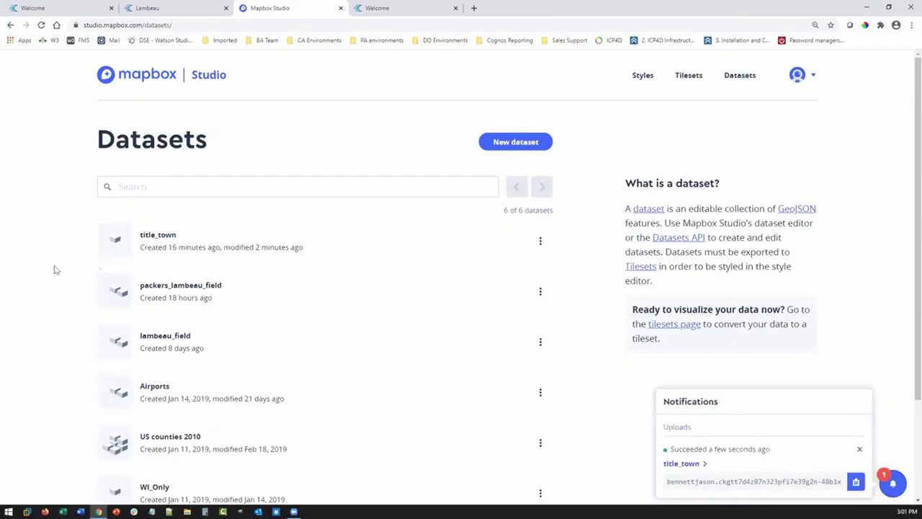
On the Tilesets page, make the title_town custom tileset public and confirm
{"action": "left_click", "coordinate": [681, 75]}
{"action": "scroll", "coordinate": [54, 255], "scroll_direction": "down", "scroll_amount": 4}
{"action": "scroll", "coordinate": [50, 255], "scroll_direction": "down", "scroll_amount": 3}
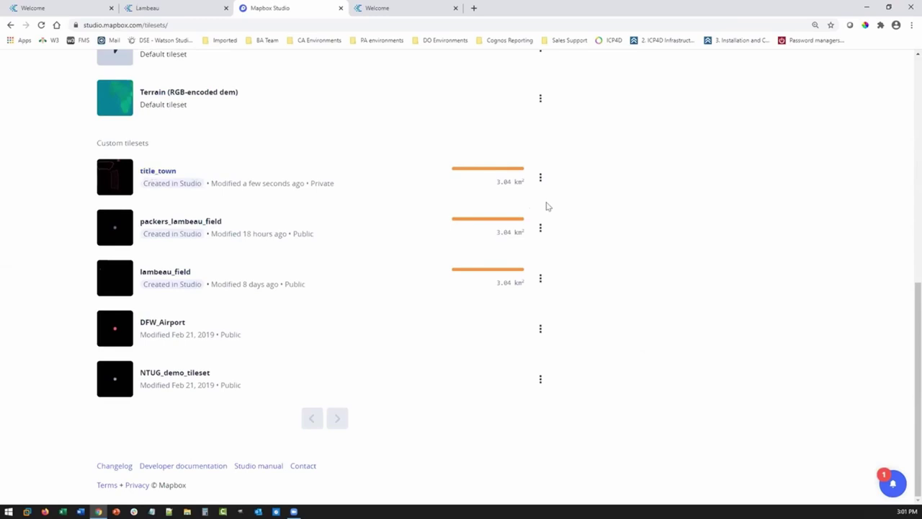
{"action": "left_click", "coordinate": [541, 178]}
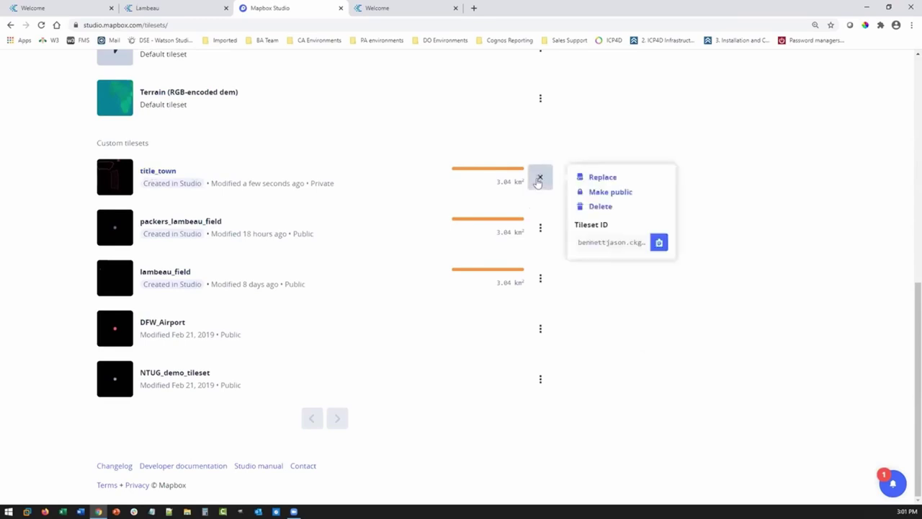
{"action": "left_click", "coordinate": [596, 193]}
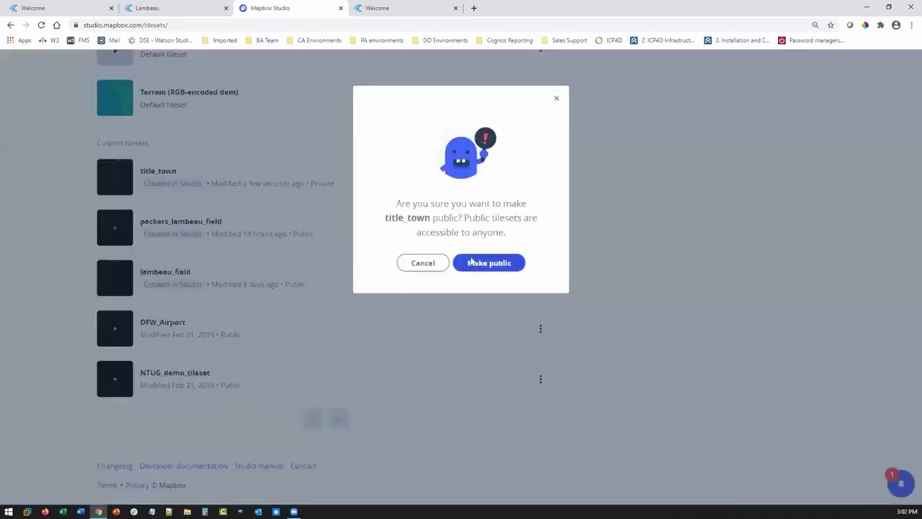
{"action": "left_click", "coordinate": [472, 260]}
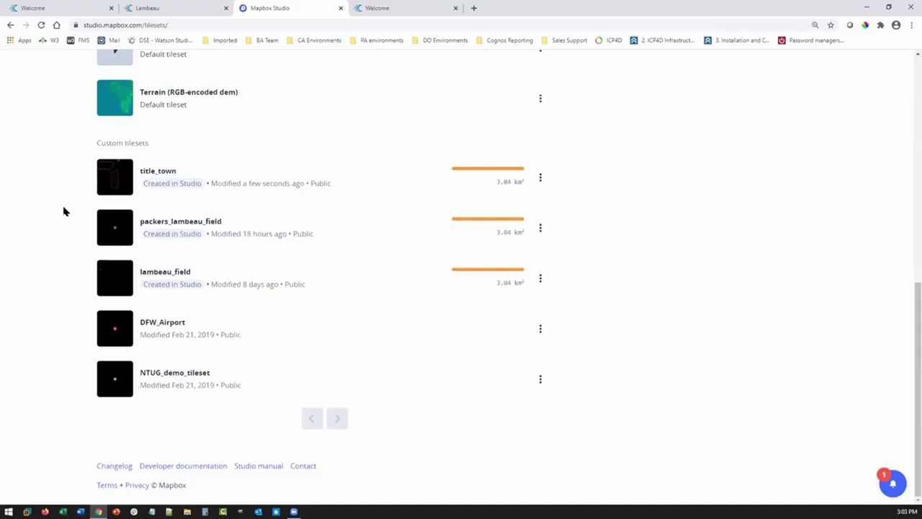
Open title_town's tileset details page and copy the Tileset ID to the clipboard
{"action": "left_click", "coordinate": [540, 179]}
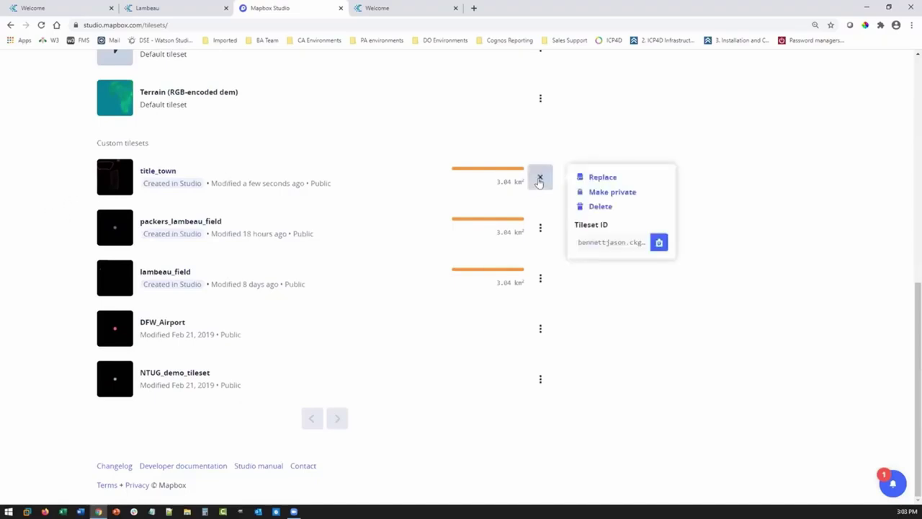
{"action": "left_click", "coordinate": [157, 170]}
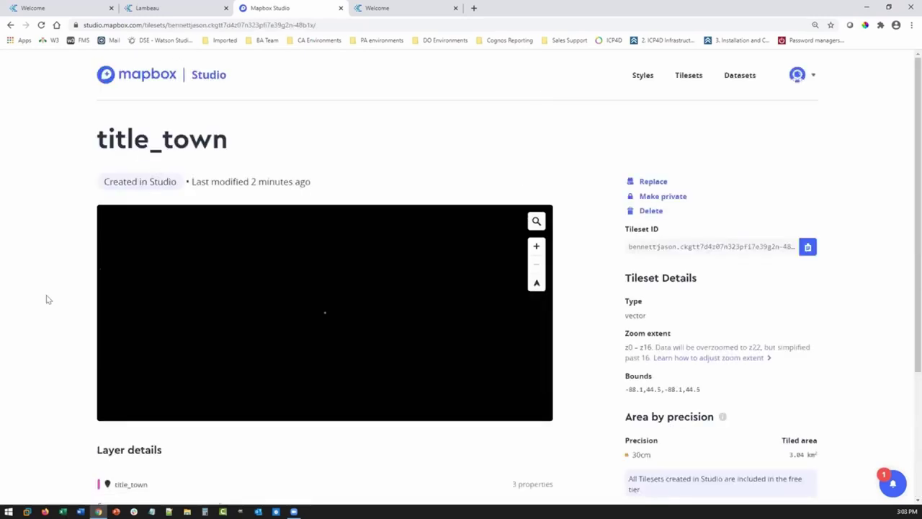
{"action": "scroll", "coordinate": [43, 300], "scroll_direction": "down", "scroll_amount": 2}
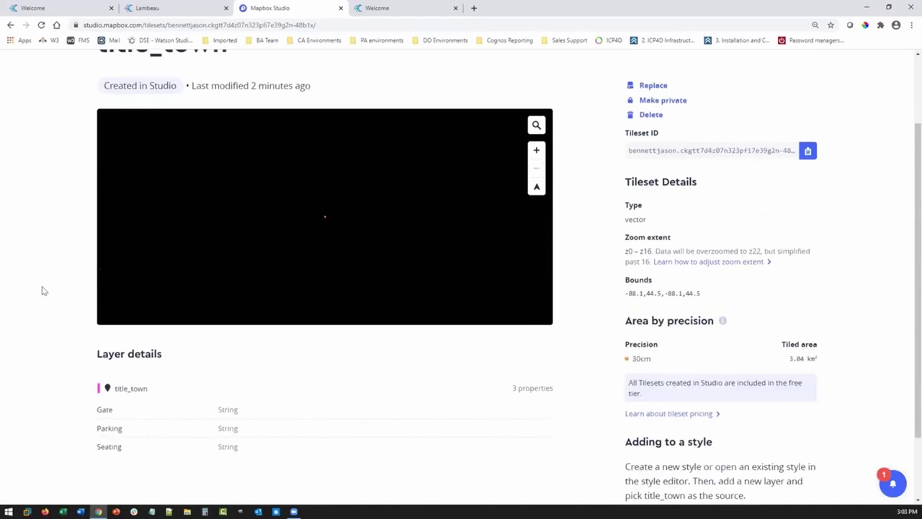
{"action": "left_click", "coordinate": [807, 151]}
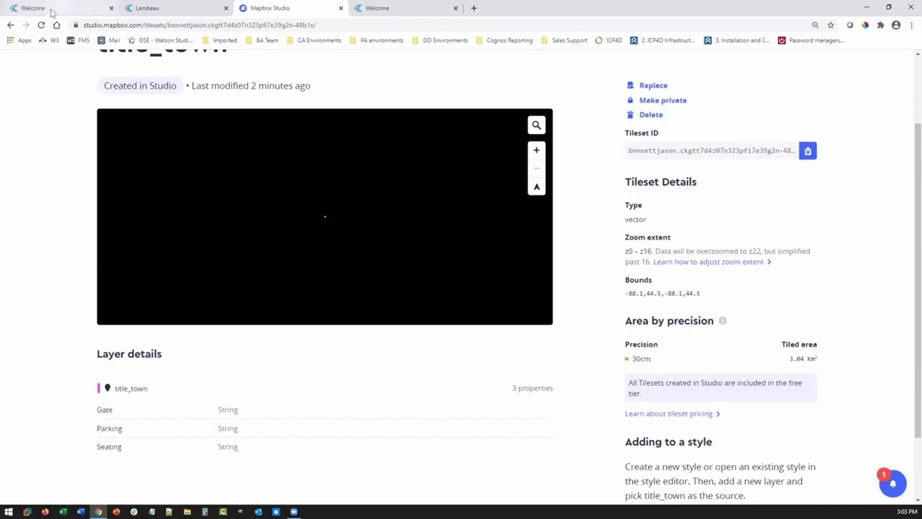
Put the Lambeau dashboard in edit mode on Tab 1, then return to the title_town tileset page
{"action": "left_click", "coordinate": [163, 8]}
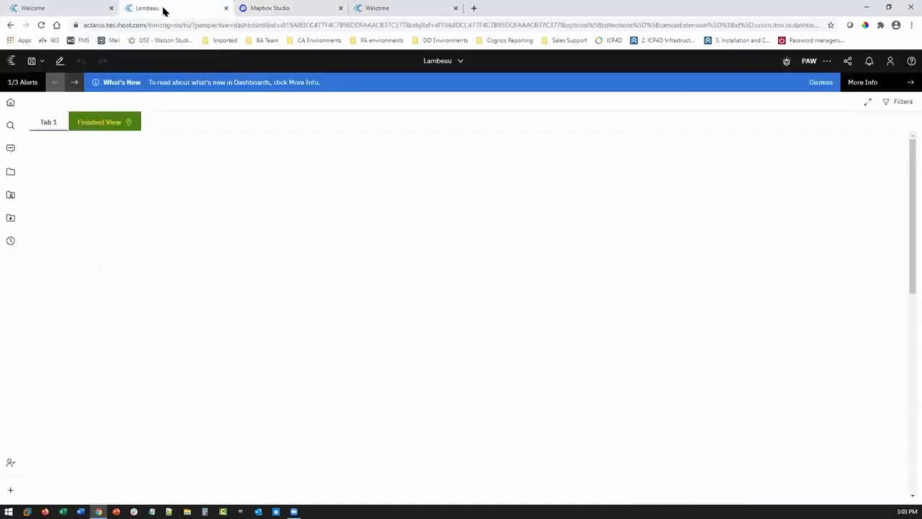
{"action": "left_click", "coordinate": [61, 61]}
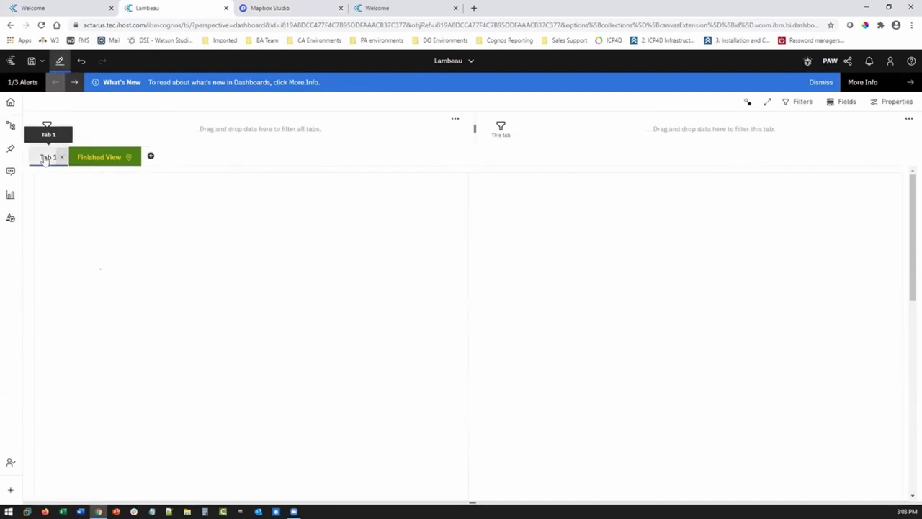
{"action": "left_click", "coordinate": [44, 159]}
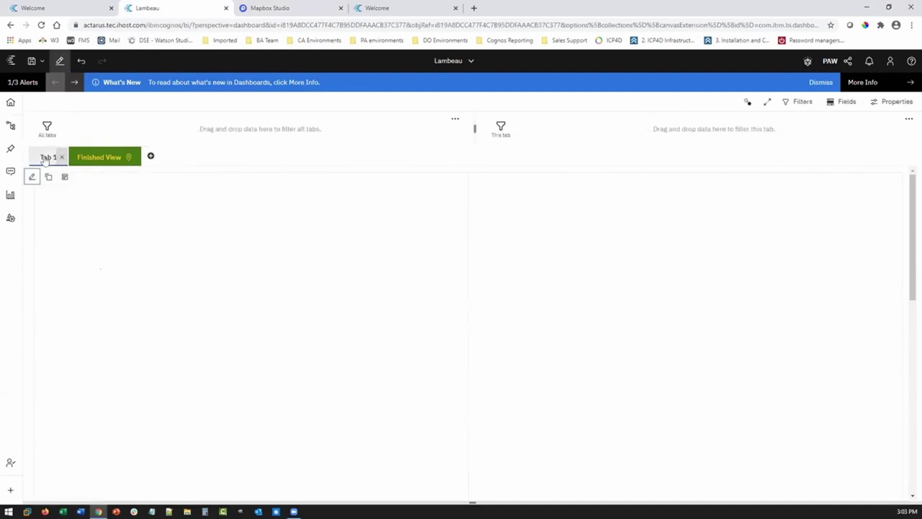
{"action": "left_click", "coordinate": [302, 12]}
{"action": "scroll", "coordinate": [566, 84], "scroll_direction": "up", "scroll_amount": 1}
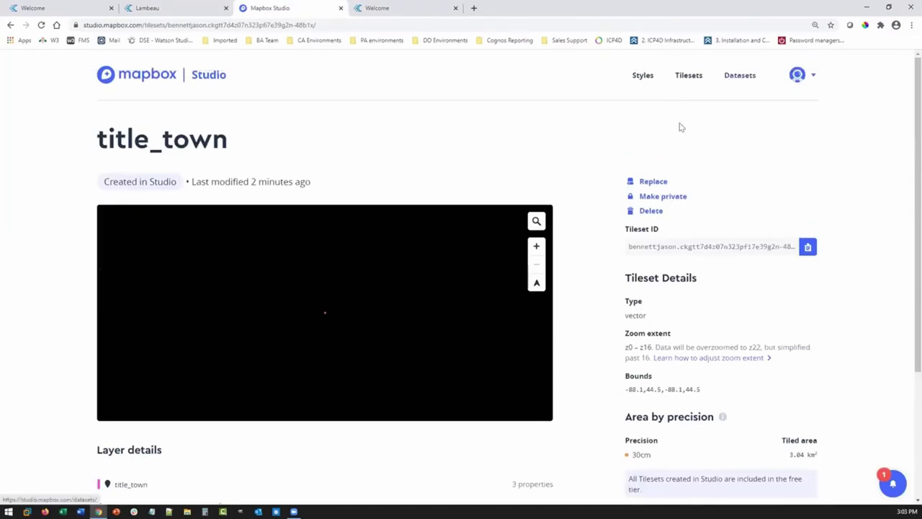
Open the packers_lambeau_field dataset and shift the stadium map slightly left
{"action": "left_click", "coordinate": [186, 288]}
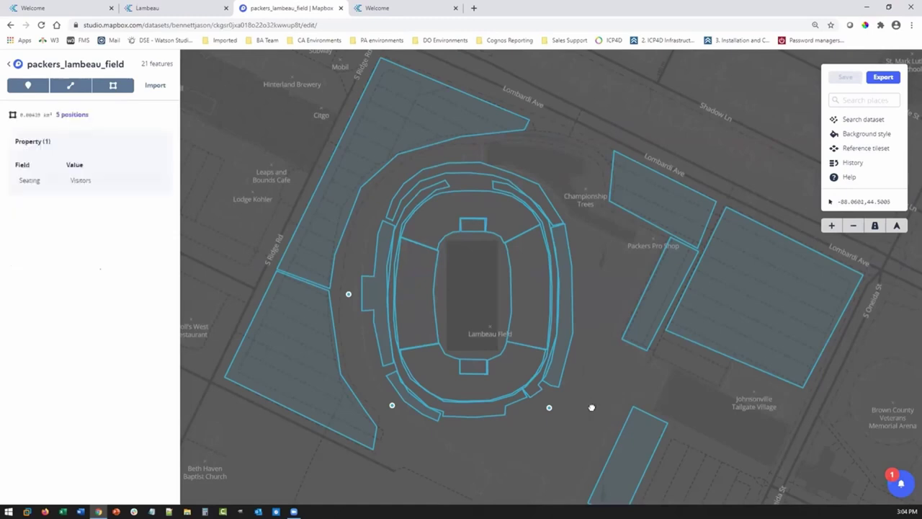
{"action": "left_click_drag", "start_coordinate": [536, 408], "coordinate": [525, 408]}
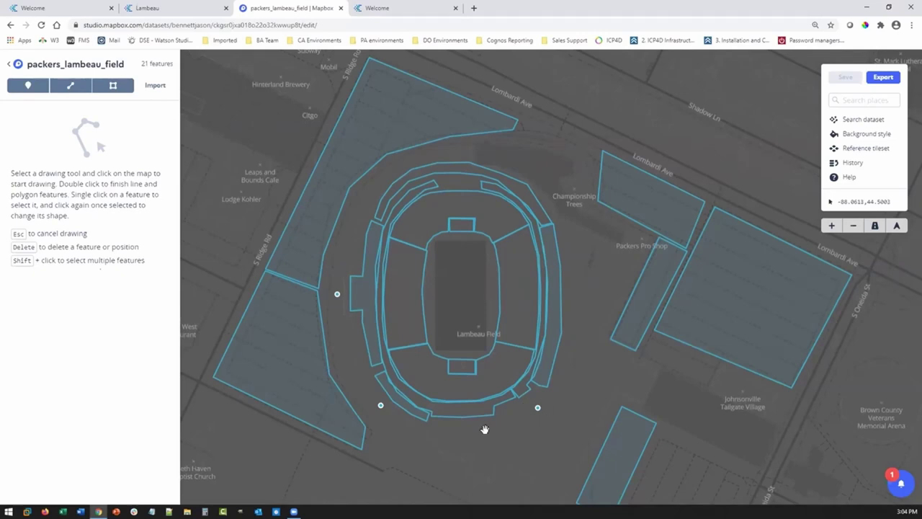
Inspect the lot_C, lot_B, lot_A and preferred parking areas and the gate points
{"action": "left_click", "coordinate": [318, 323]}
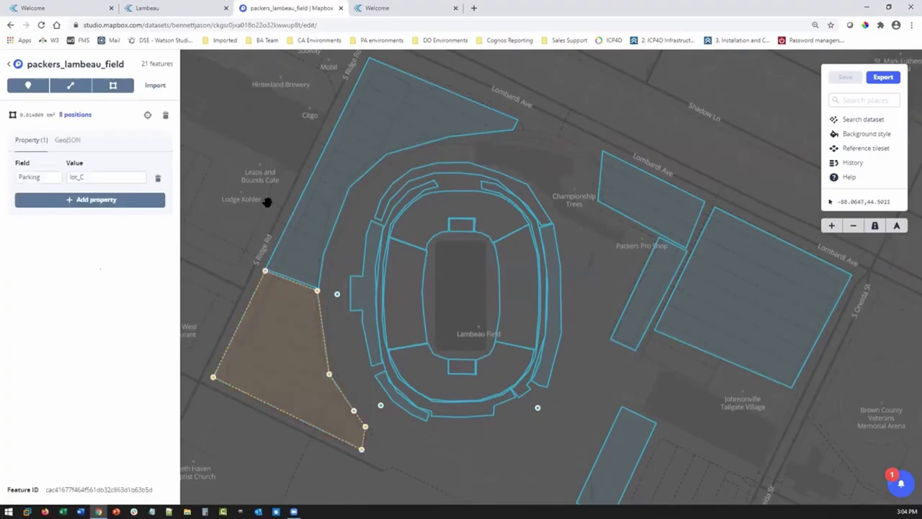
{"action": "left_click", "coordinate": [296, 208]}
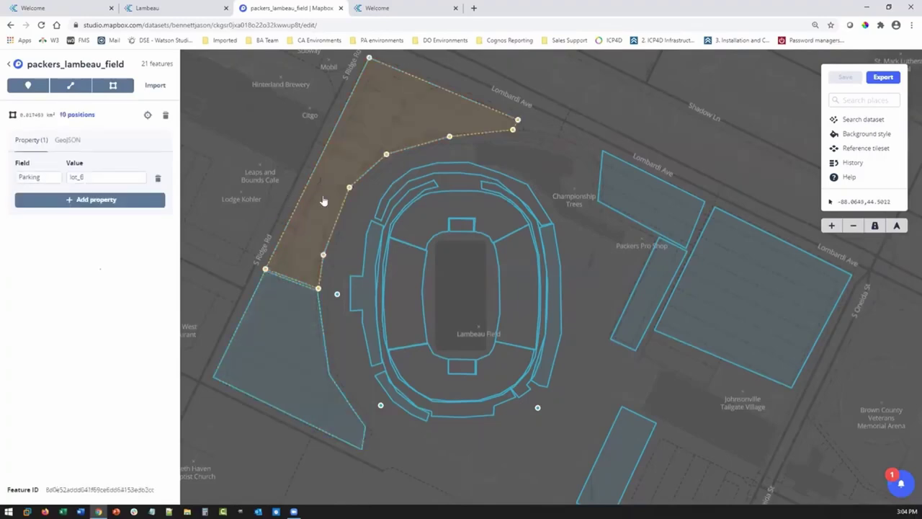
{"action": "left_click", "coordinate": [626, 166]}
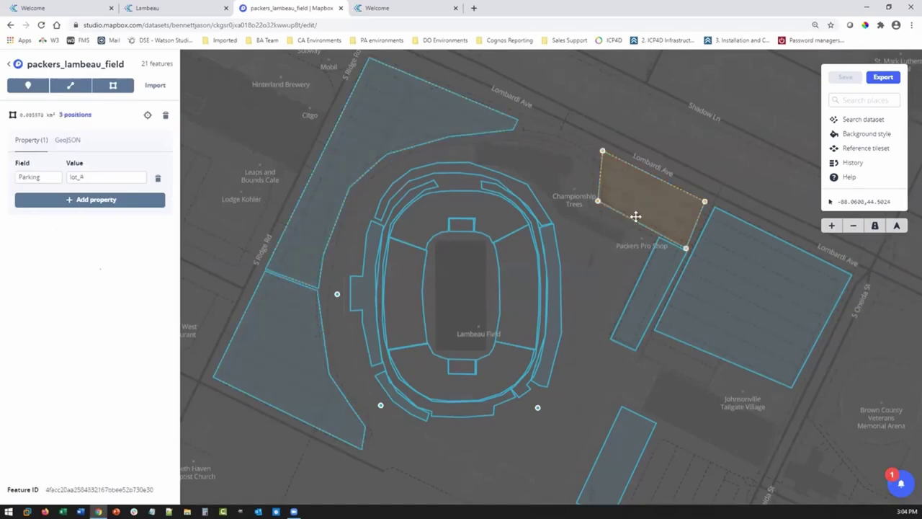
{"action": "left_click", "coordinate": [644, 268]}
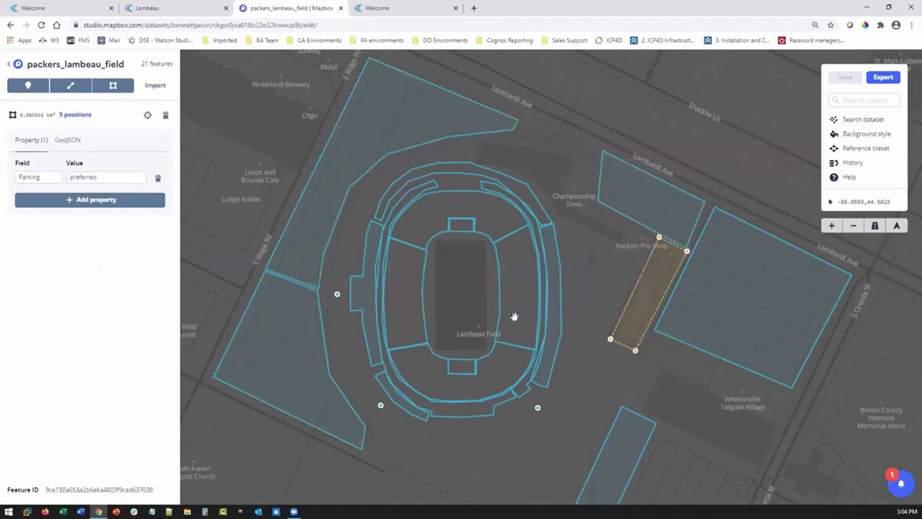
{"action": "left_click", "coordinate": [335, 293]}
{"action": "left_click", "coordinate": [381, 405]}
{"action": "left_click", "coordinate": [537, 408]}
{"action": "left_click", "coordinate": [470, 385]}
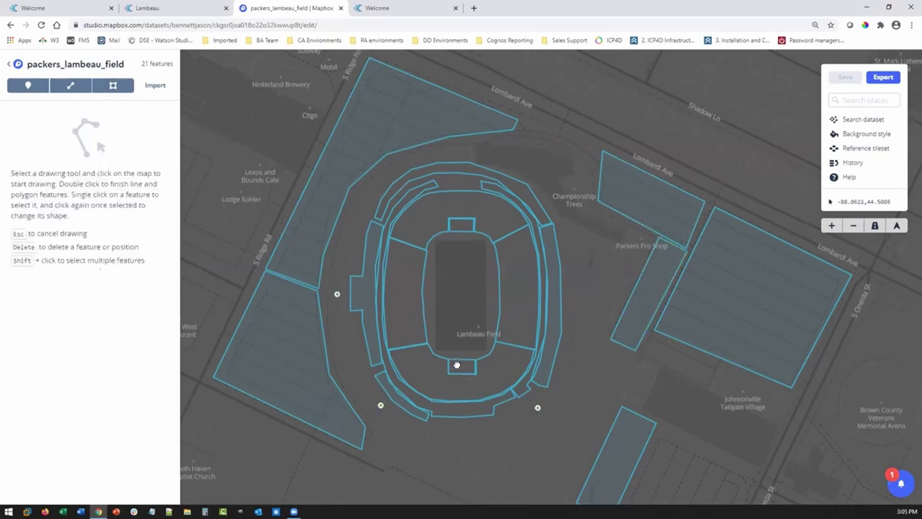
Inspect the lambeau_leap_5, lambeau_leap_N, skybox and west seating features, then switch to the Lambeau dashboard
{"action": "left_click", "coordinate": [458, 358]}
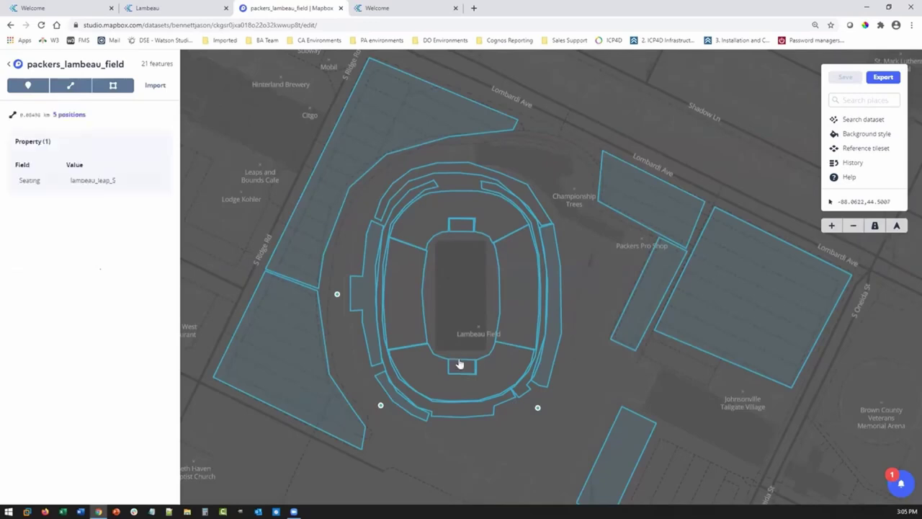
{"action": "left_click", "coordinate": [456, 227]}
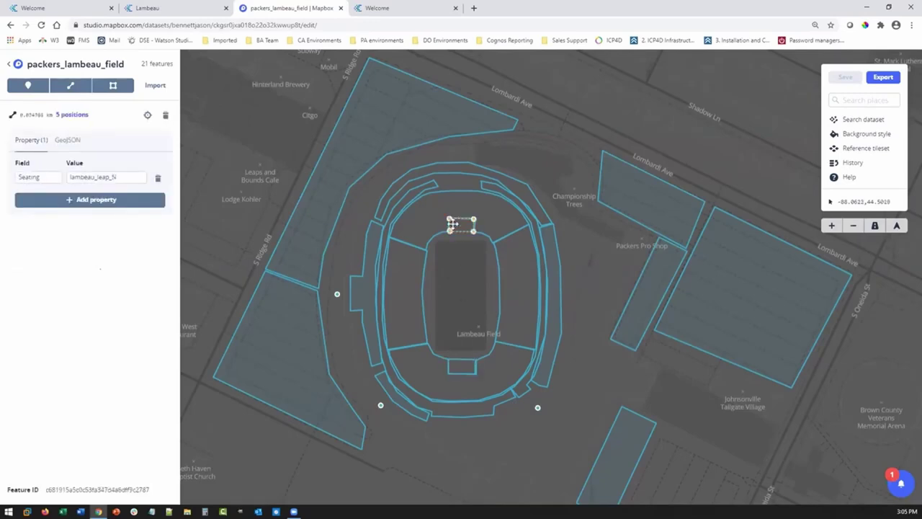
{"action": "left_click", "coordinate": [364, 236]}
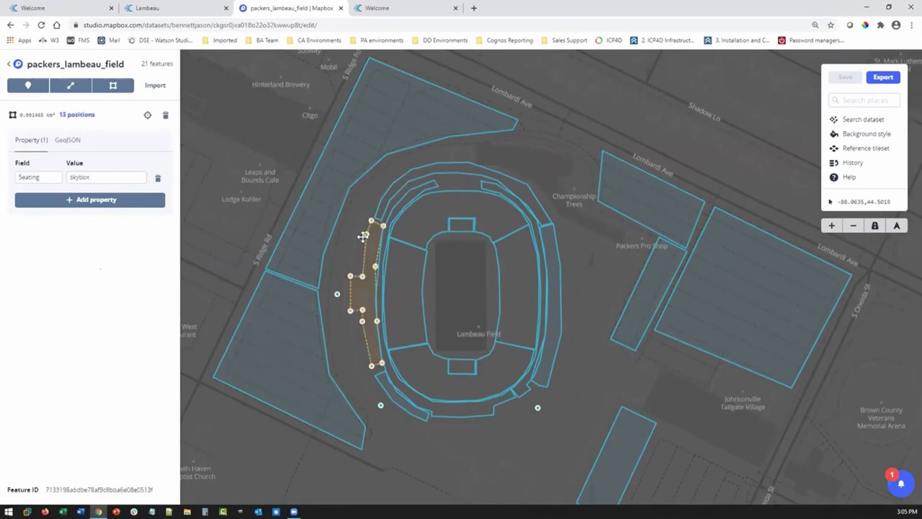
{"action": "left_click", "coordinate": [392, 452]}
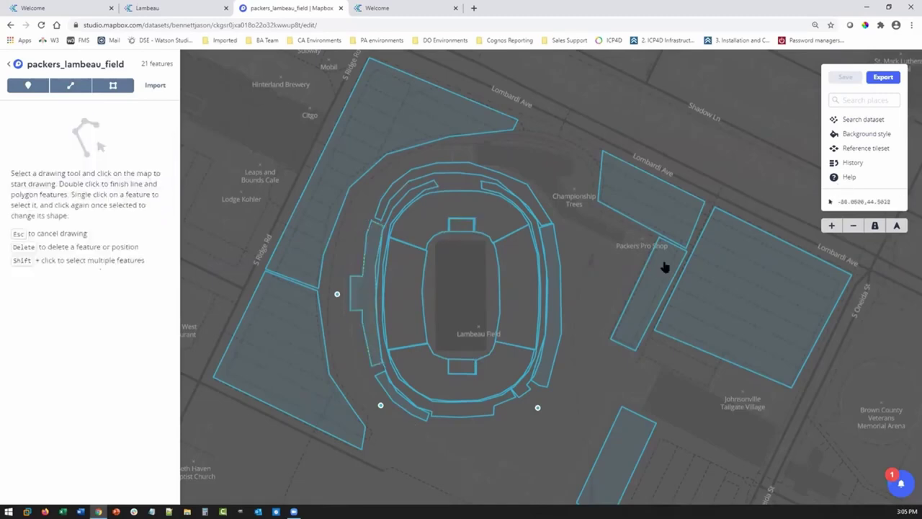
{"action": "left_click", "coordinate": [330, 382]}
{"action": "left_click", "coordinate": [555, 423]}
{"action": "left_click", "coordinate": [155, 8]}
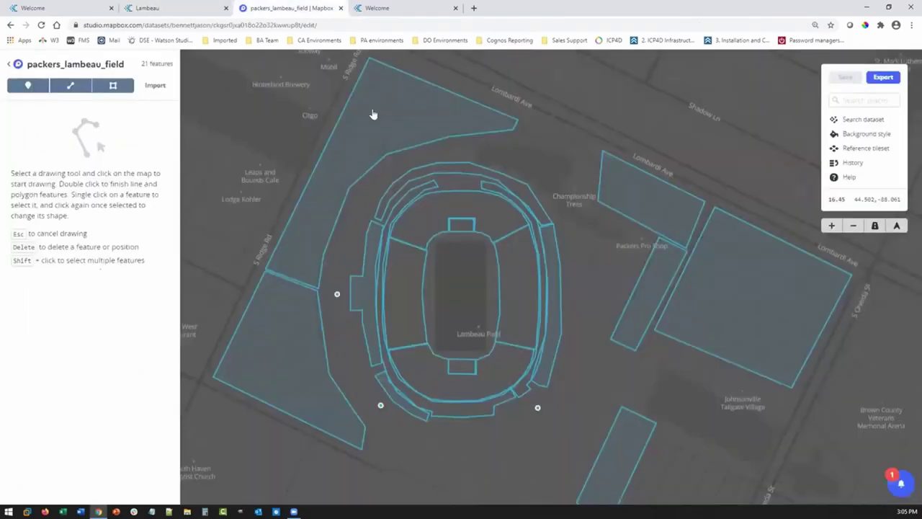
Return to Mapbox Tilesets, open title_town, and copy its Tileset ID again
{"action": "left_click", "coordinate": [290, 8]}
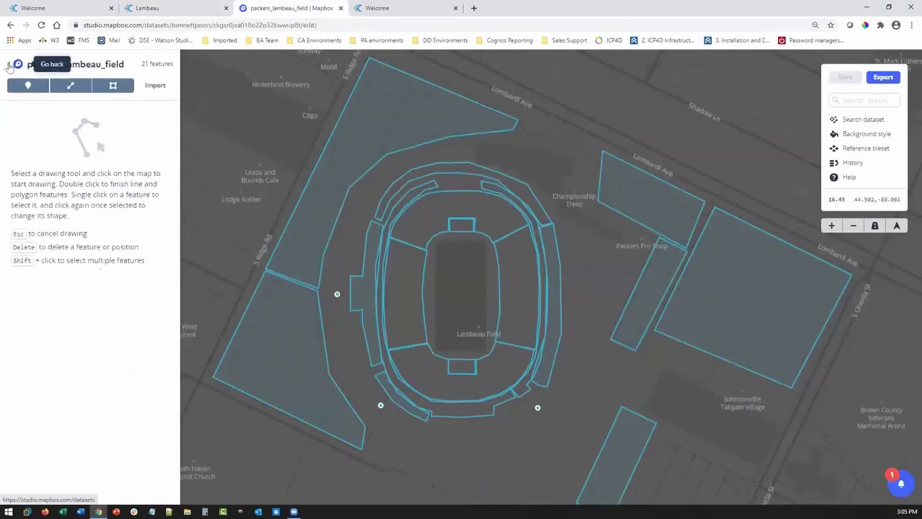
{"action": "left_click", "coordinate": [9, 64]}
{"action": "left_click", "coordinate": [688, 77]}
{"action": "scroll", "coordinate": [66, 307], "scroll_direction": "down", "scroll_amount": 6}
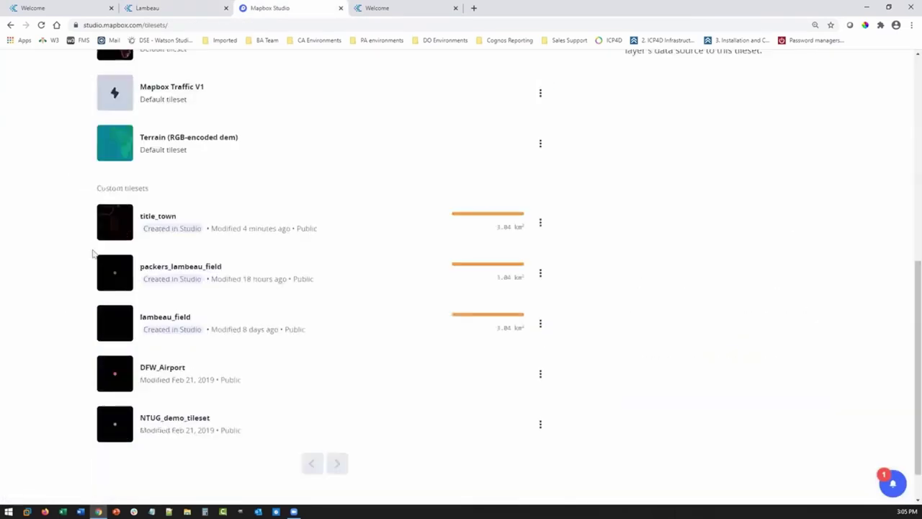
{"action": "left_click", "coordinate": [157, 214]}
{"action": "scroll", "coordinate": [350, 345], "scroll_direction": "down", "scroll_amount": 3}
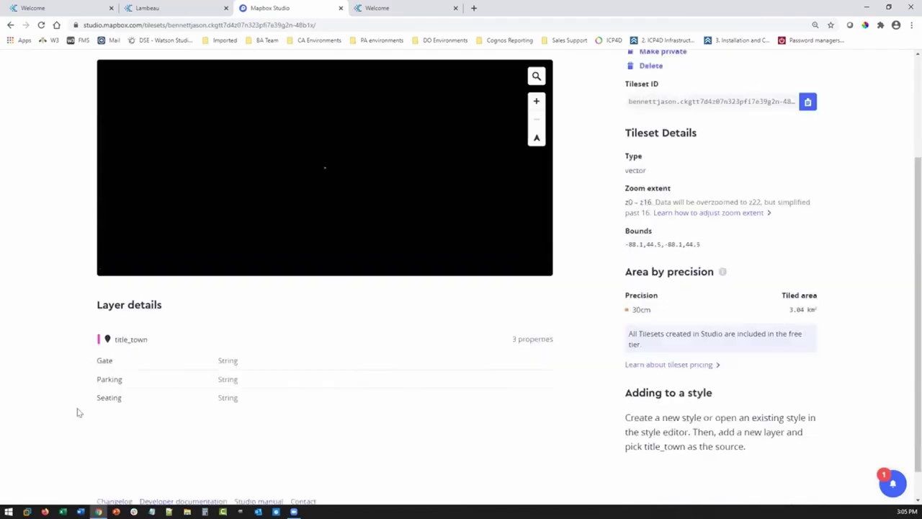
{"action": "scroll", "coordinate": [806, 185], "scroll_direction": "up", "scroll_amount": 1}
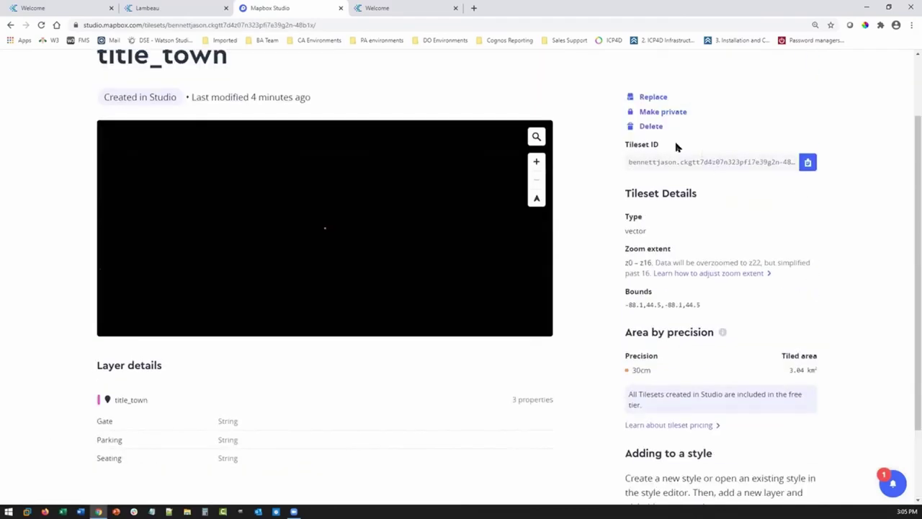
{"action": "left_click", "coordinate": [807, 162]}
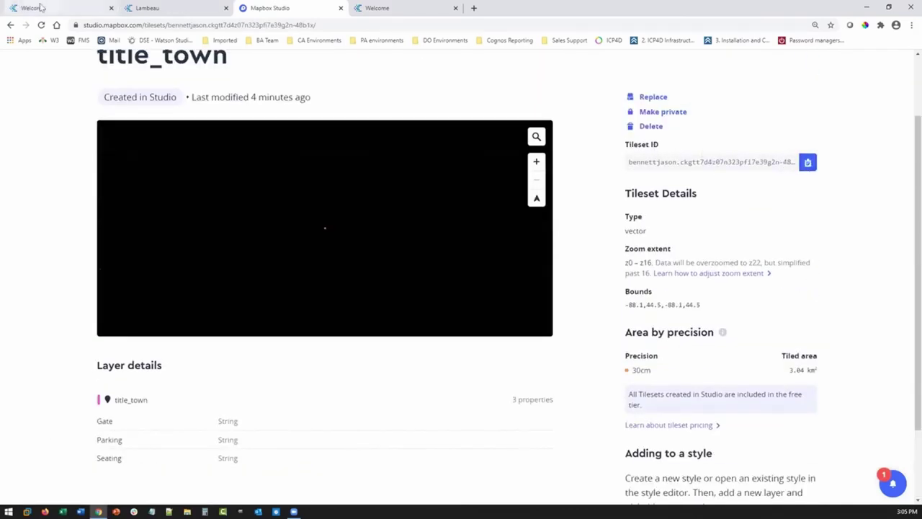
Switch to the Lambeau dashboard and drag a Map visualization onto its canvas
{"action": "left_click", "coordinate": [165, 8]}
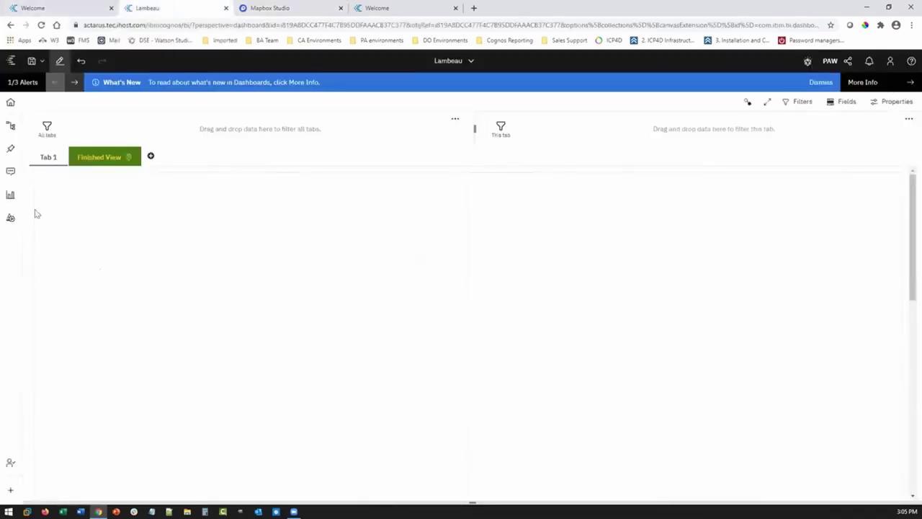
{"action": "left_click", "coordinate": [10, 126]}
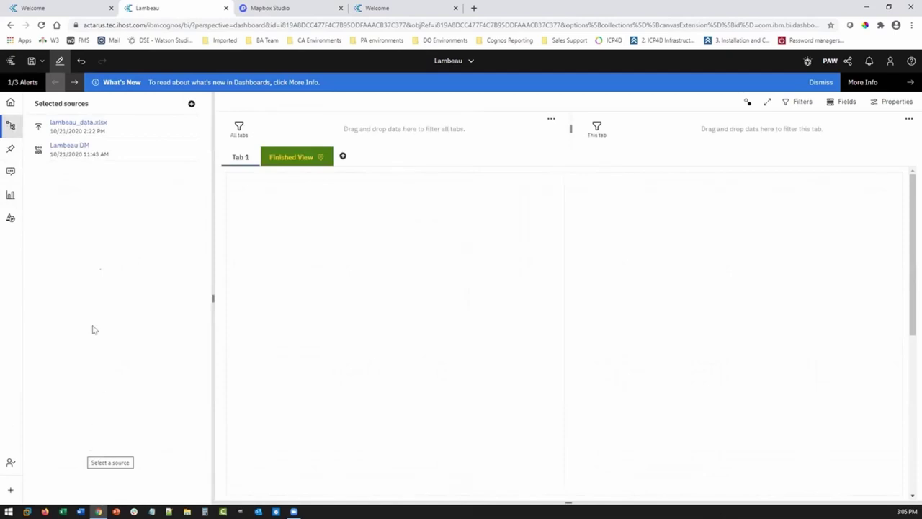
{"action": "left_click", "coordinate": [10, 195]}
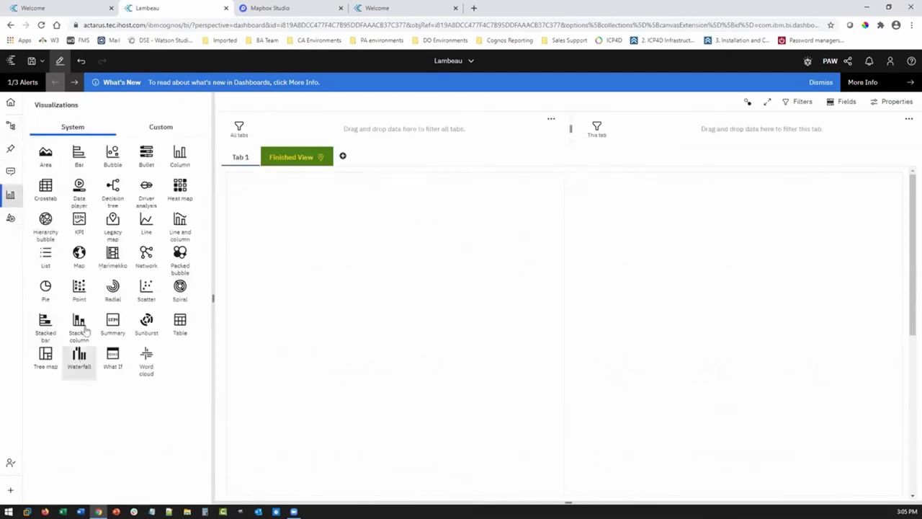
{"action": "left_click_drag", "start_coordinate": [79, 252], "coordinate": [393, 324]}
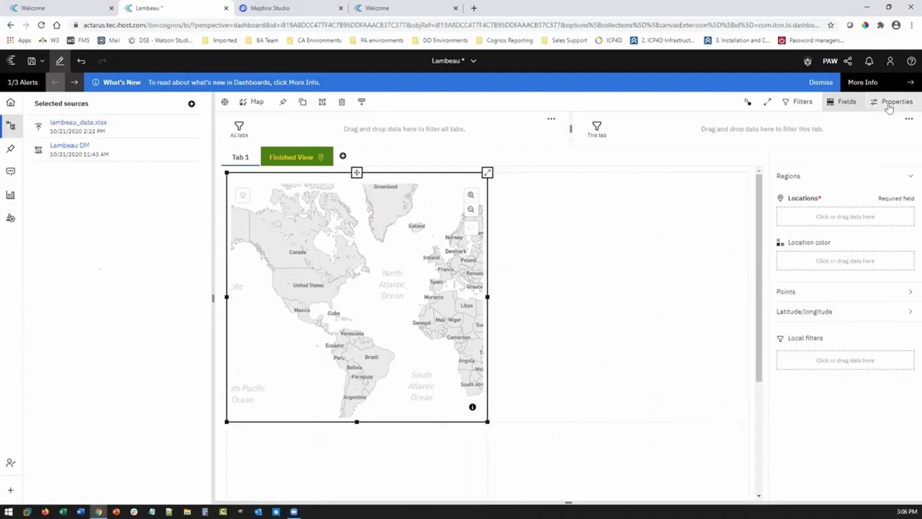
Paste the title_town tileset ID into the map's Regions layer properties
{"action": "left_click", "coordinate": [890, 108]}
{"action": "left_click", "coordinate": [804, 282]}
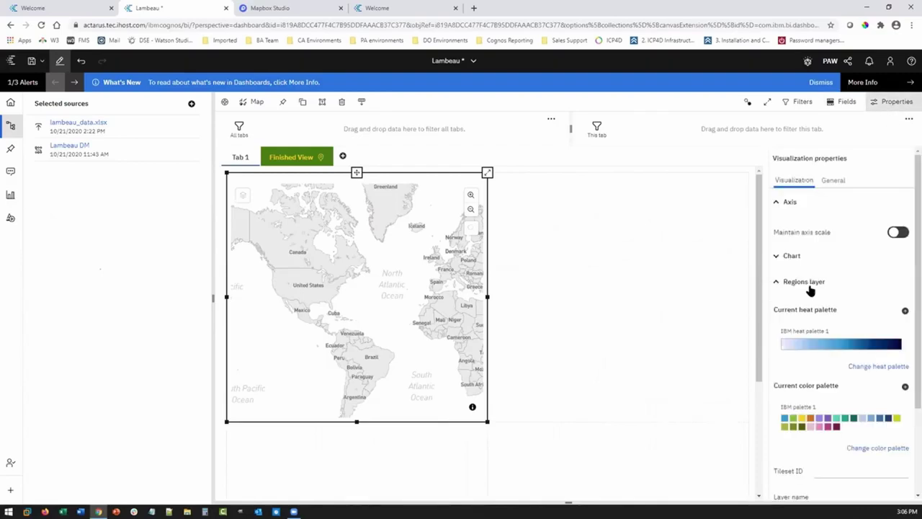
{"action": "scroll", "coordinate": [800, 386], "scroll_direction": "down", "scroll_amount": 3}
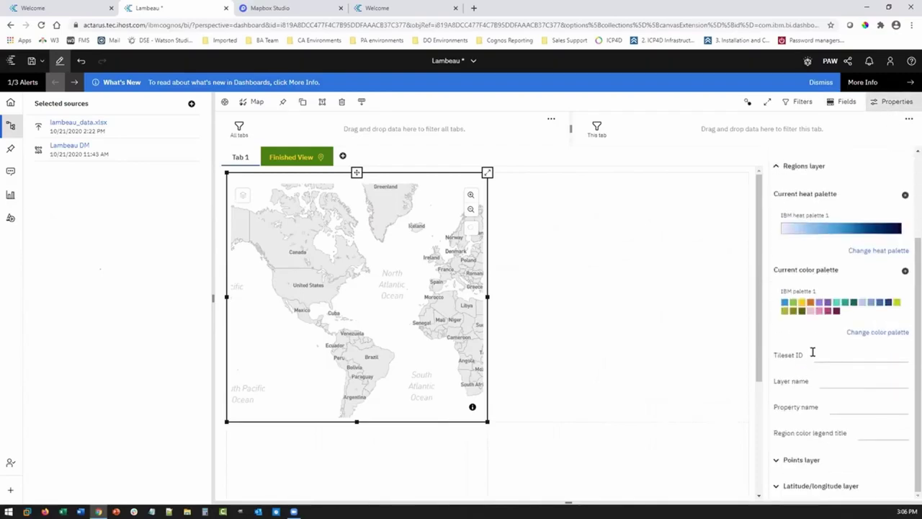
{"action": "left_click", "coordinate": [820, 353]}
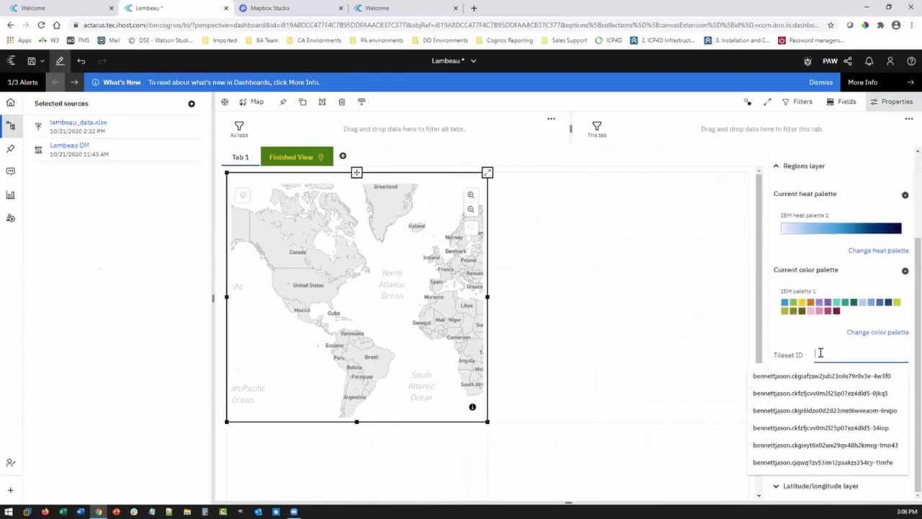
{"action": "key", "text": "ctrl+v"}
{"action": "left_click", "coordinate": [832, 378]}
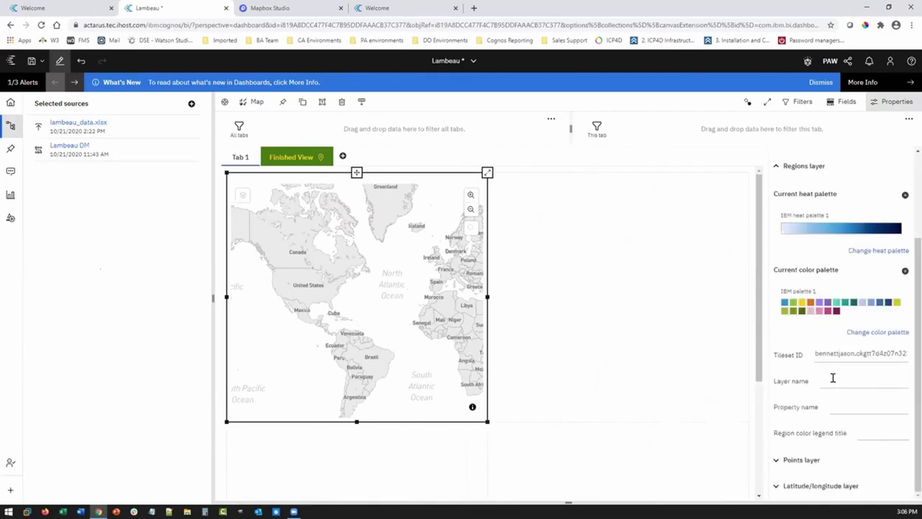
Copy title_town from the Mapbox tileset page and set it as the Regions layer name
{"action": "left_click", "coordinate": [832, 377]}
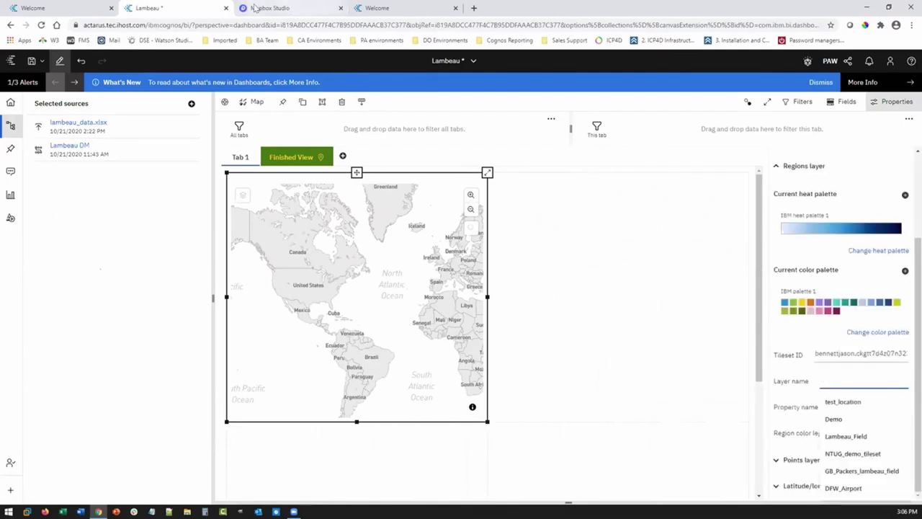
{"action": "left_click", "coordinate": [294, 7]}
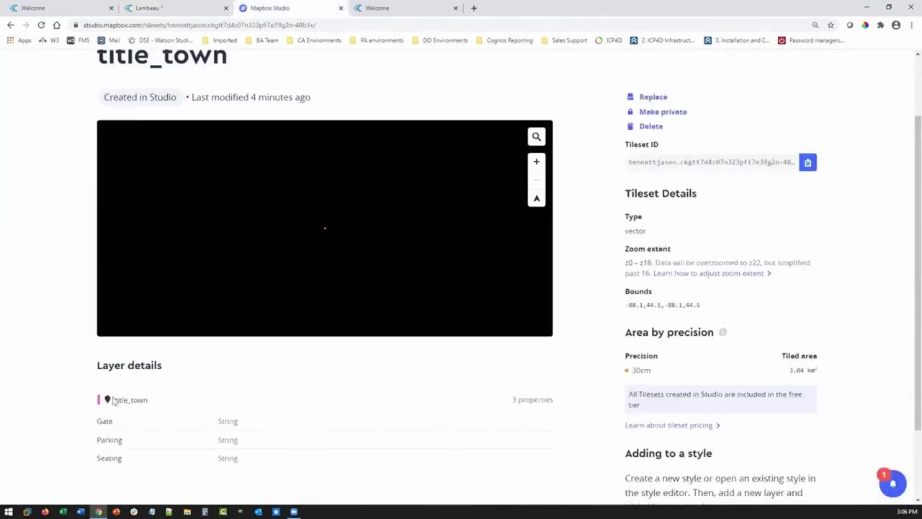
{"action": "left_click_drag", "start_coordinate": [112, 401], "coordinate": [149, 402]}
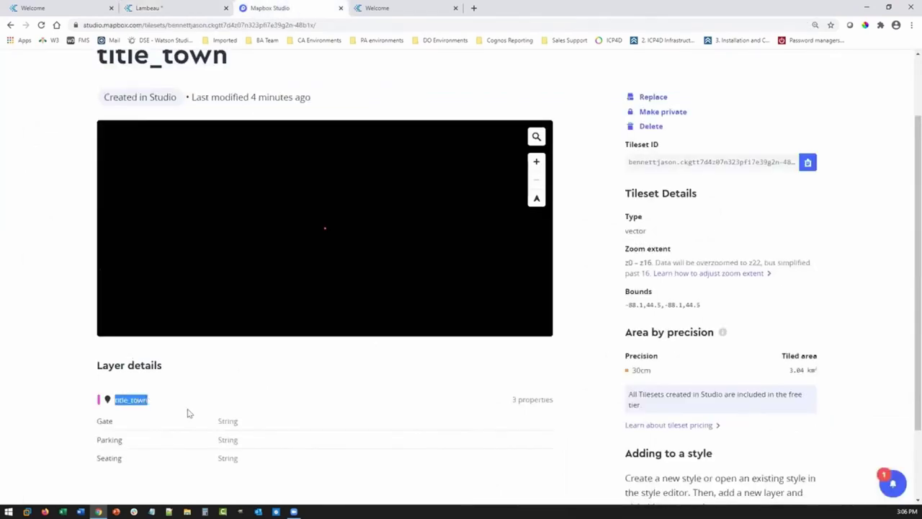
{"action": "left_click", "coordinate": [155, 8]}
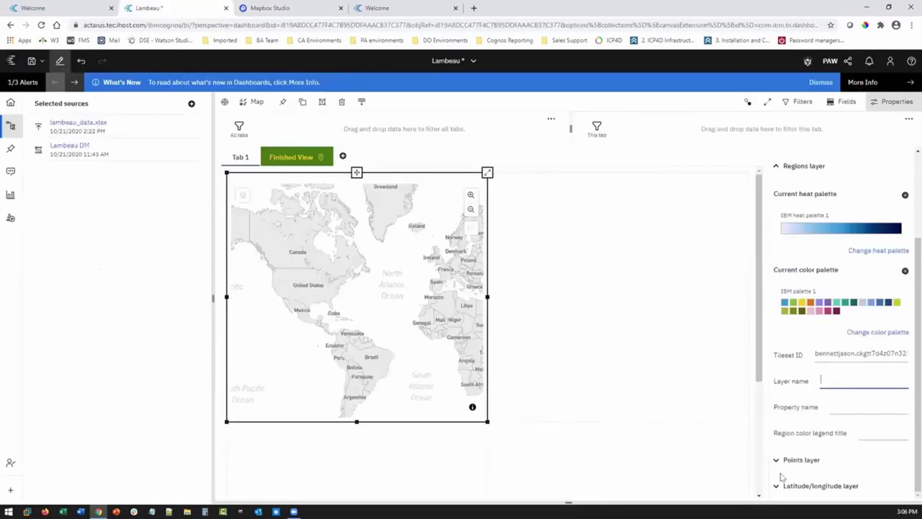
{"action": "left_click", "coordinate": [829, 379]}
{"action": "key", "text": "ctrl+v"}
{"action": "left_click", "coordinate": [836, 406]}
Copy Seating from the tileset's properties and set it as the Regions property name
{"action": "left_click", "coordinate": [835, 405]}
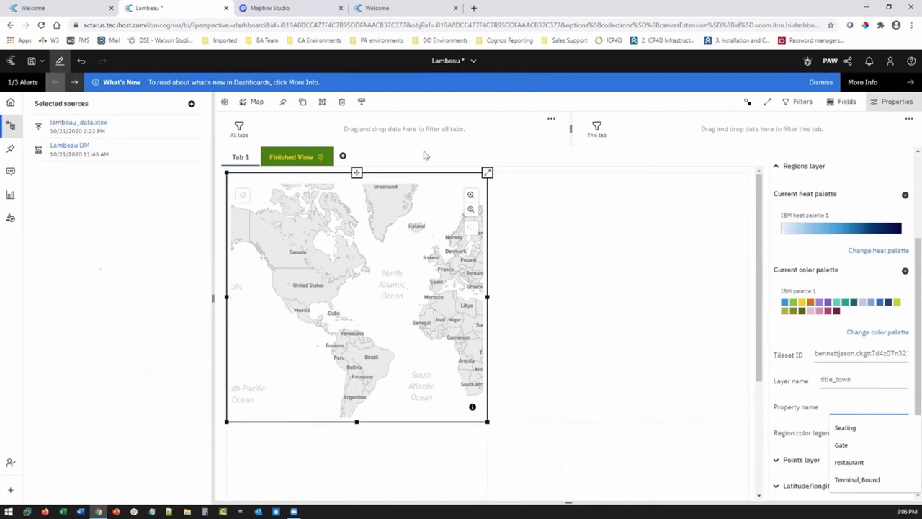
{"action": "left_click", "coordinate": [280, 10]}
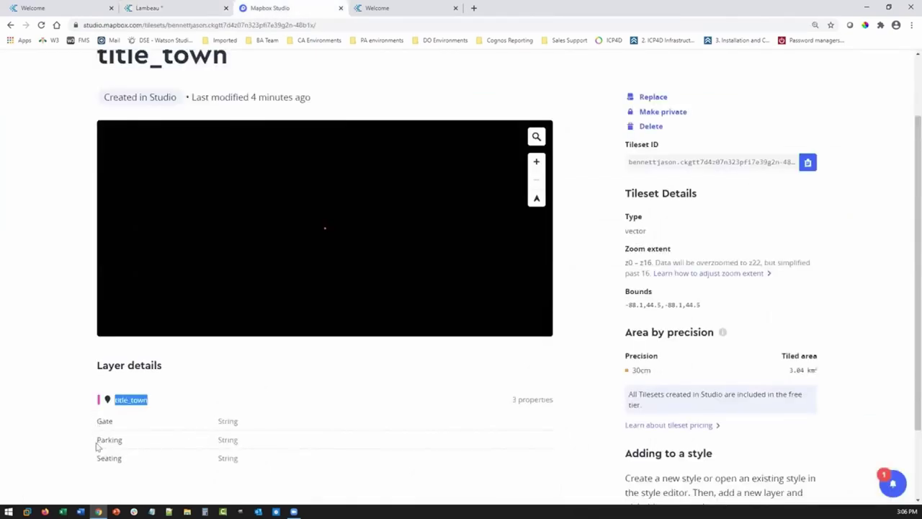
{"action": "left_click_drag", "start_coordinate": [94, 454], "coordinate": [116, 454]}
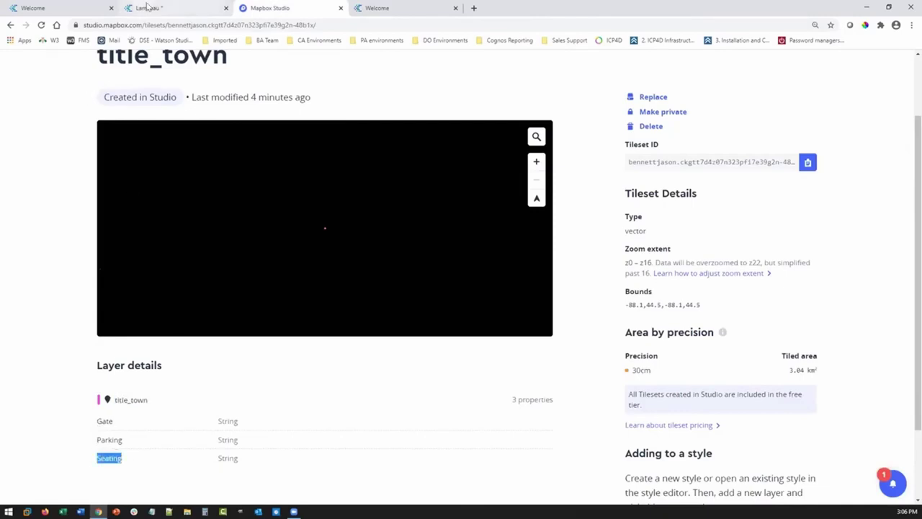
{"action": "left_click", "coordinate": [147, 8]}
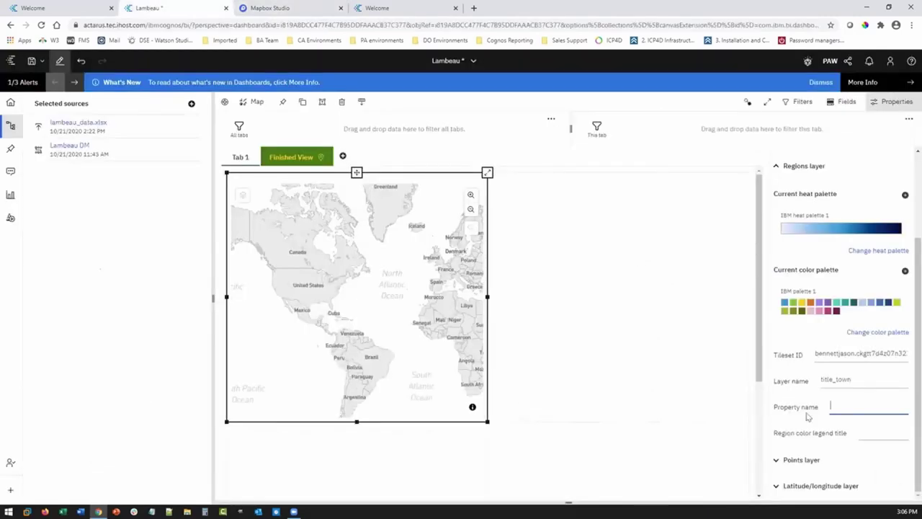
{"action": "left_click", "coordinate": [843, 403]}
{"action": "key", "text": "ctrl+v"}
{"action": "left_click", "coordinate": [712, 407]}
Pan and zoom the map to center it on North America
{"action": "left_click", "coordinate": [339, 255]}
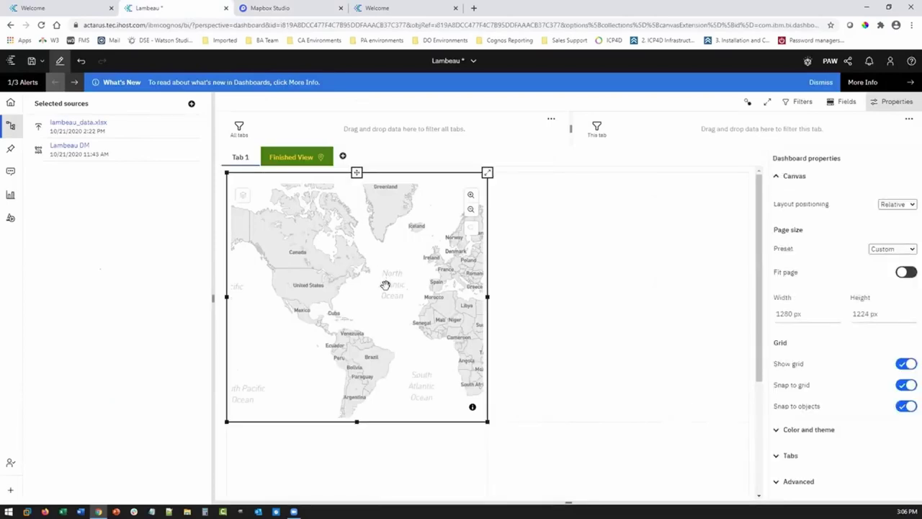
{"action": "left_click_drag", "start_coordinate": [384, 281], "coordinate": [409, 315]}
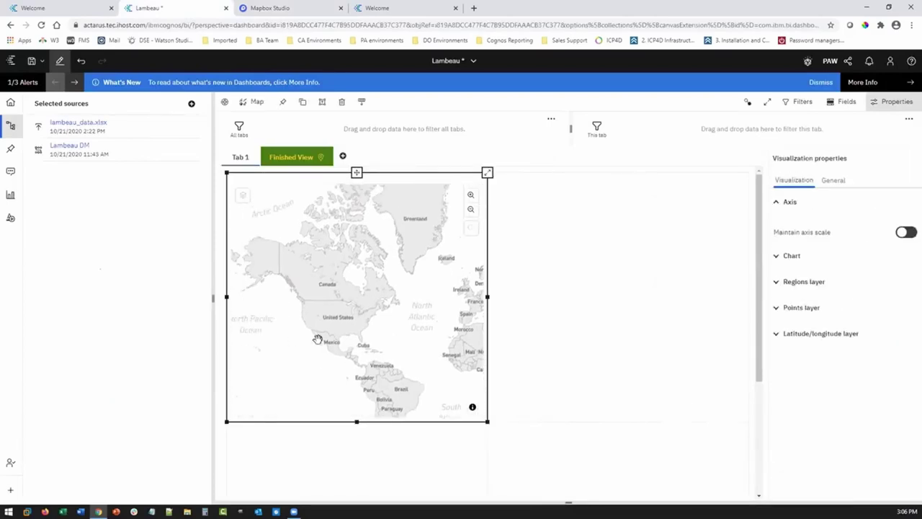
{"action": "scroll", "coordinate": [317, 336], "scroll_direction": "up", "scroll_amount": 3}
{"action": "left_click_drag", "start_coordinate": [364, 264], "coordinate": [322, 296]}
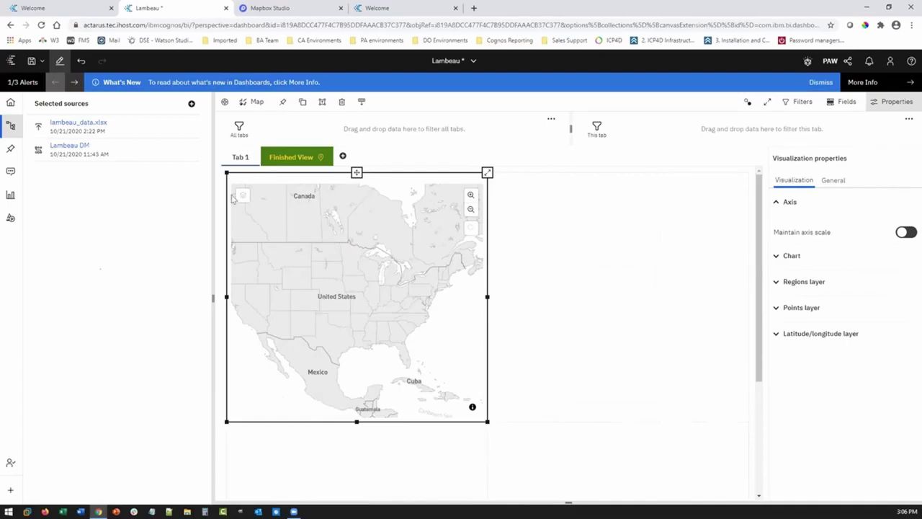
{"action": "left_click", "coordinate": [9, 195]}
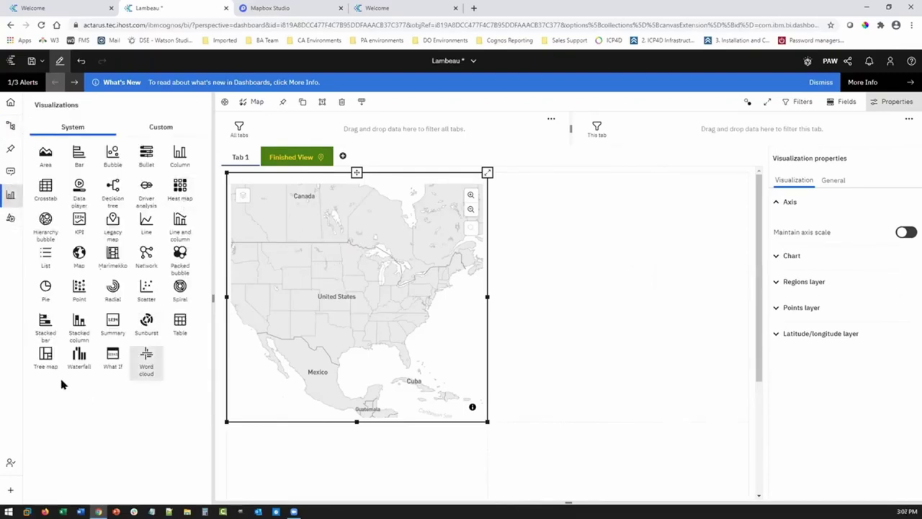
{"action": "left_click_drag", "start_coordinate": [180, 323], "coordinate": [613, 295]}
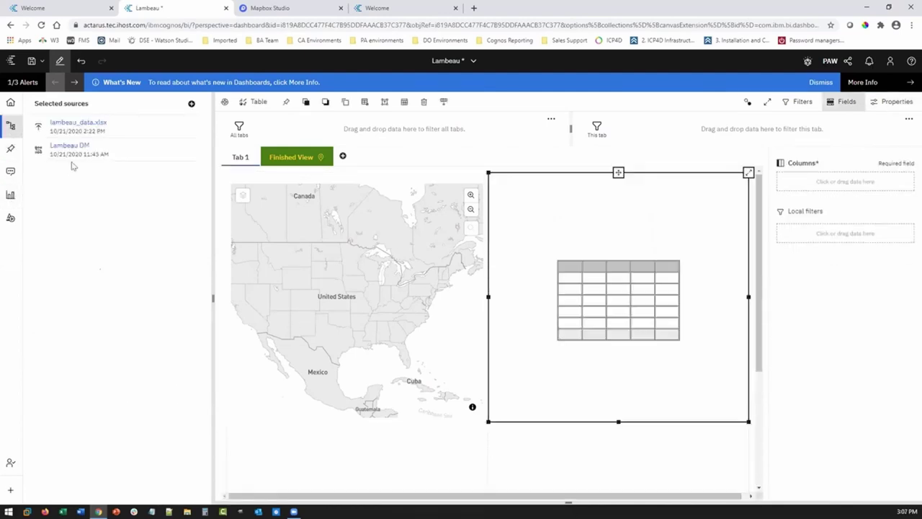
{"action": "left_click", "coordinate": [70, 148]}
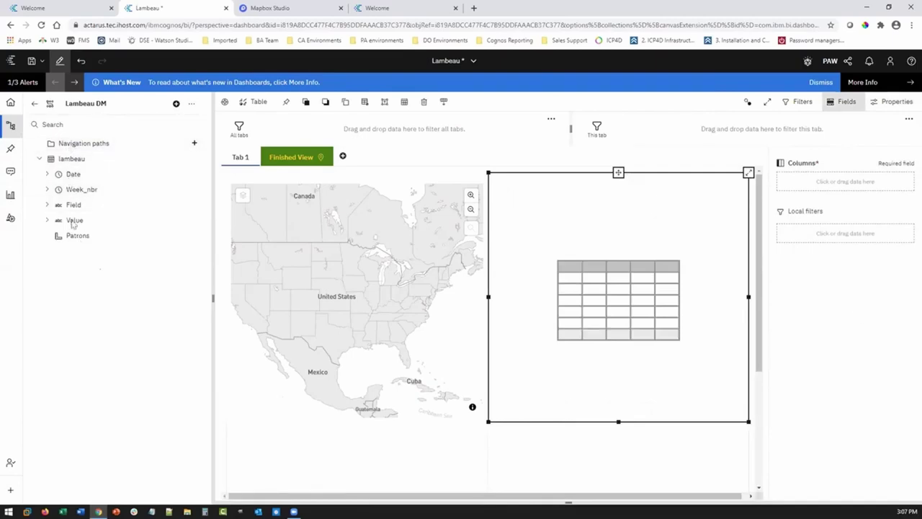
{"action": "left_click_drag", "start_coordinate": [72, 178], "coordinate": [836, 181]}
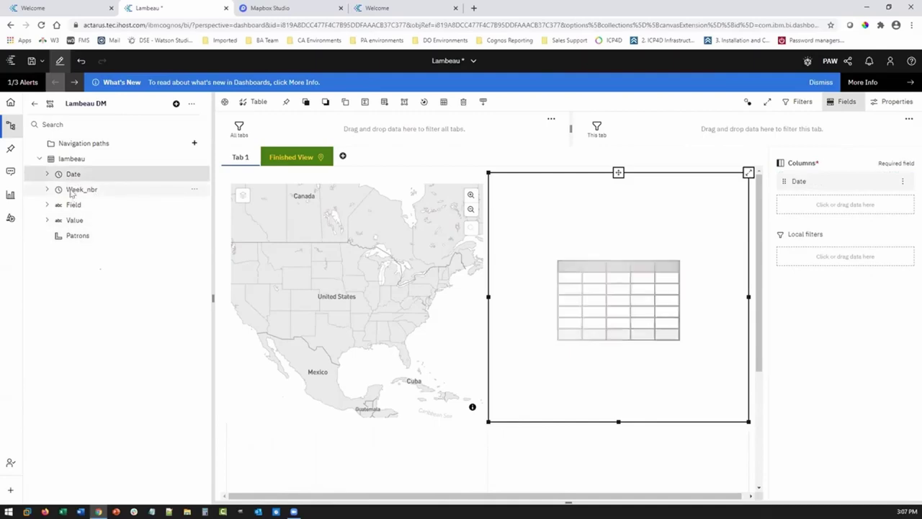
{"action": "left_click_drag", "start_coordinate": [783, 208], "coordinate": [822, 211]}
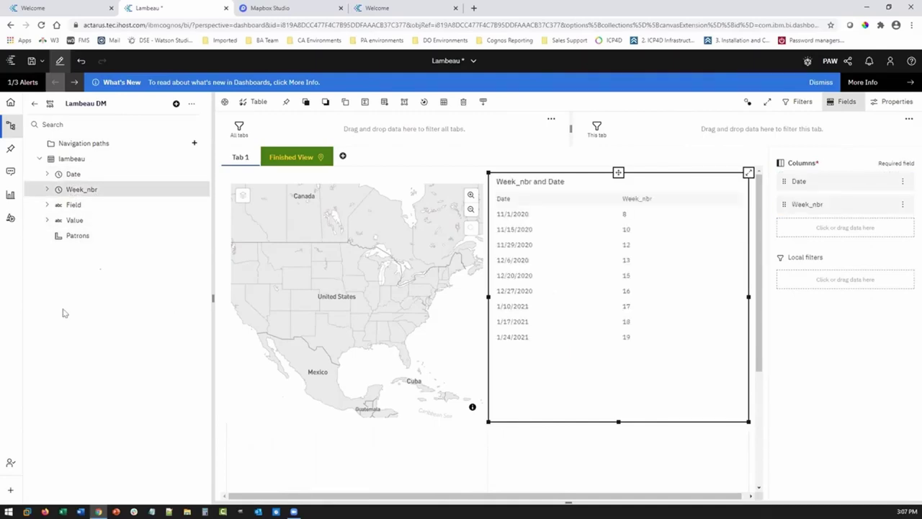
{"action": "left_click_drag", "start_coordinate": [72, 205], "coordinate": [795, 238]}
{"action": "left_click_drag", "start_coordinate": [74, 219], "coordinate": [797, 254]}
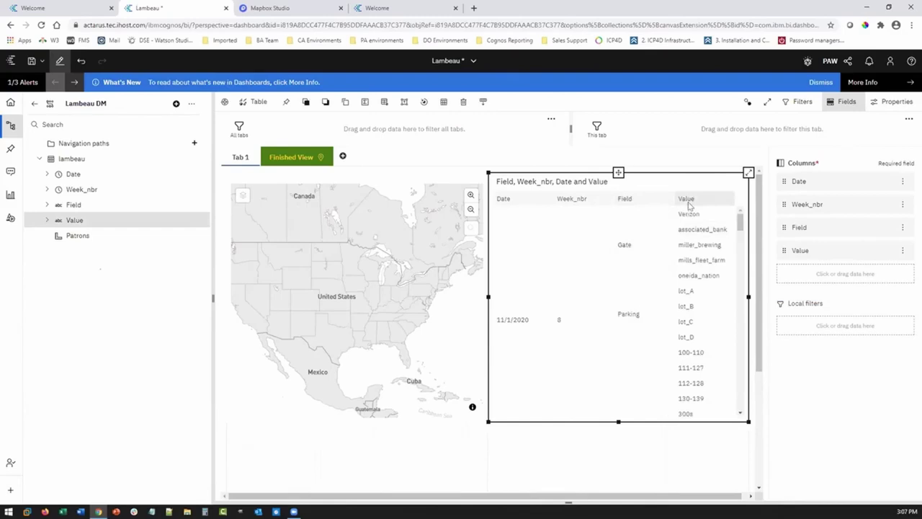
{"action": "left_click_drag", "start_coordinate": [72, 236], "coordinate": [795, 279]}
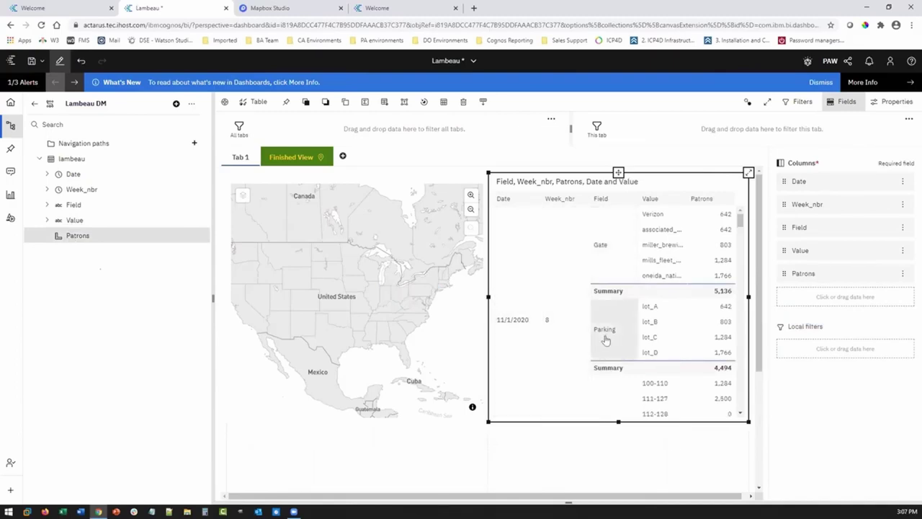
{"action": "scroll", "coordinate": [606, 339], "scroll_direction": "down", "scroll_amount": 3}
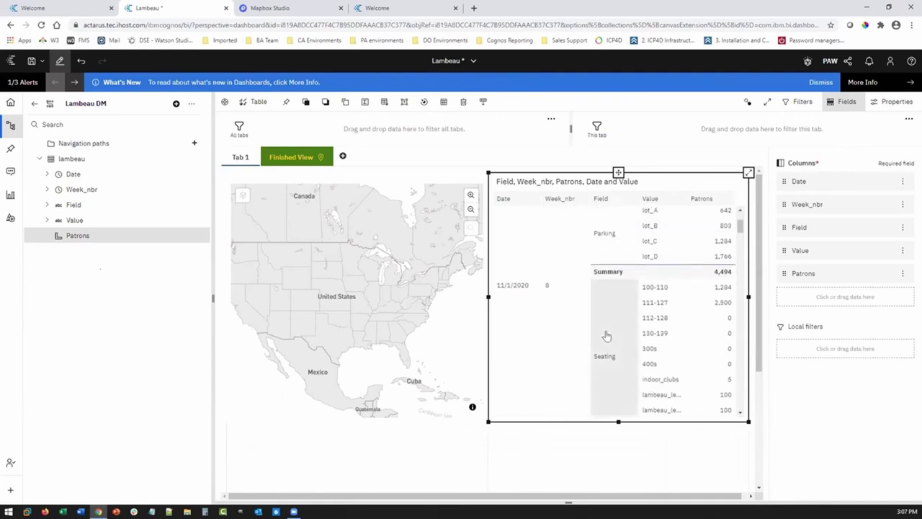
{"action": "scroll", "coordinate": [650, 322], "scroll_direction": "up", "scroll_amount": 3}
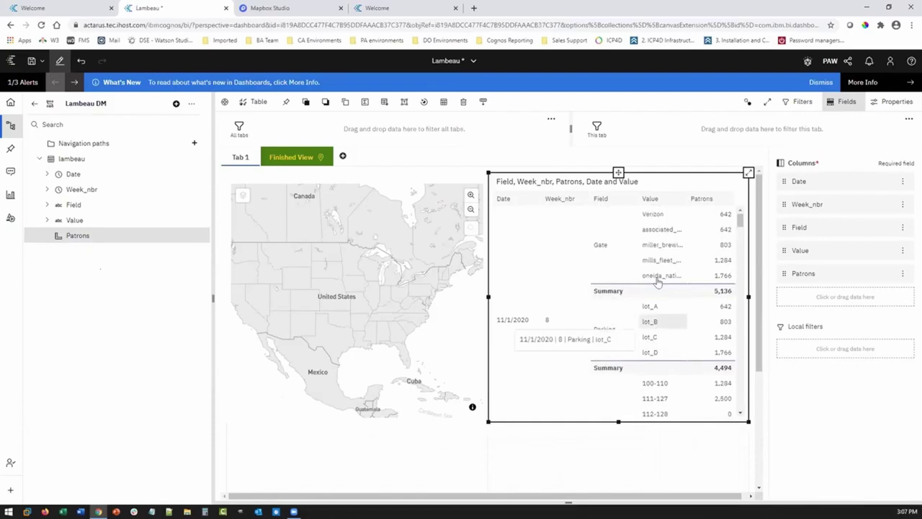
{"action": "scroll", "coordinate": [668, 288], "scroll_direction": "down", "scroll_amount": 3}
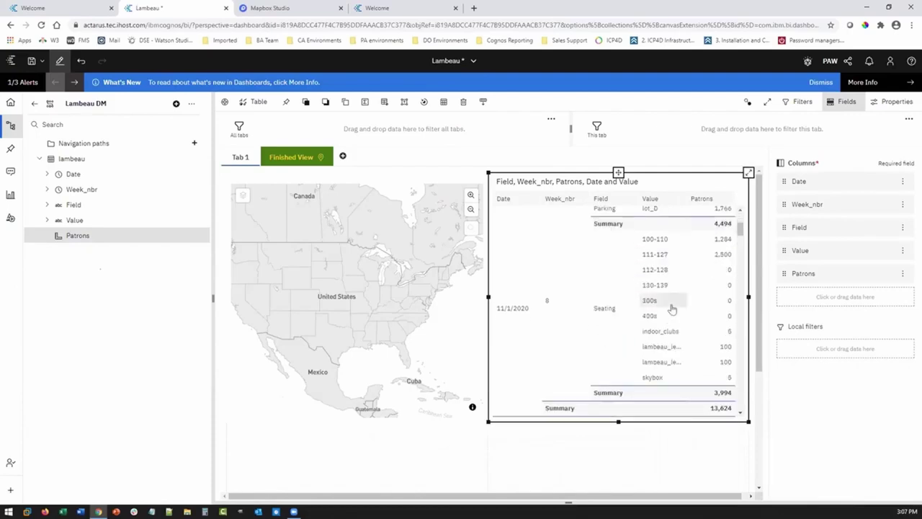
{"action": "scroll", "coordinate": [670, 306], "scroll_direction": "up", "scroll_amount": 3}
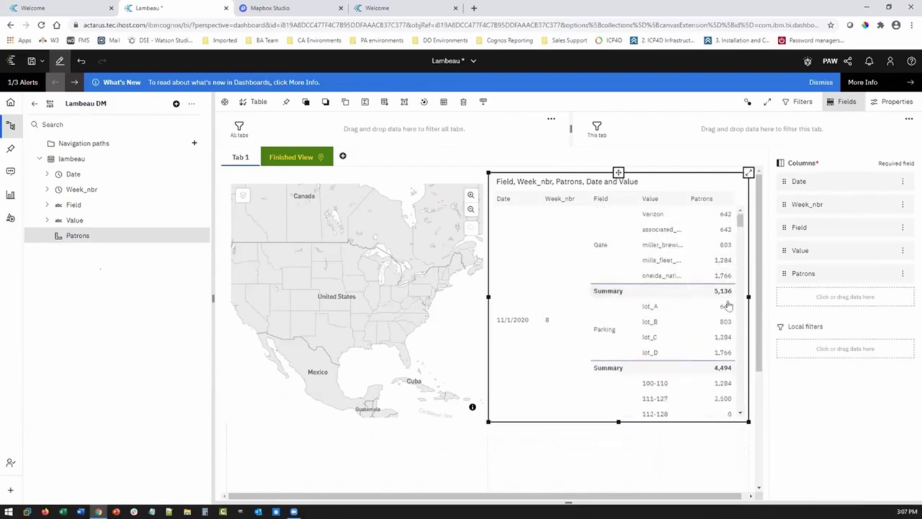
{"action": "mouse_move", "coordinate": [726, 306]}
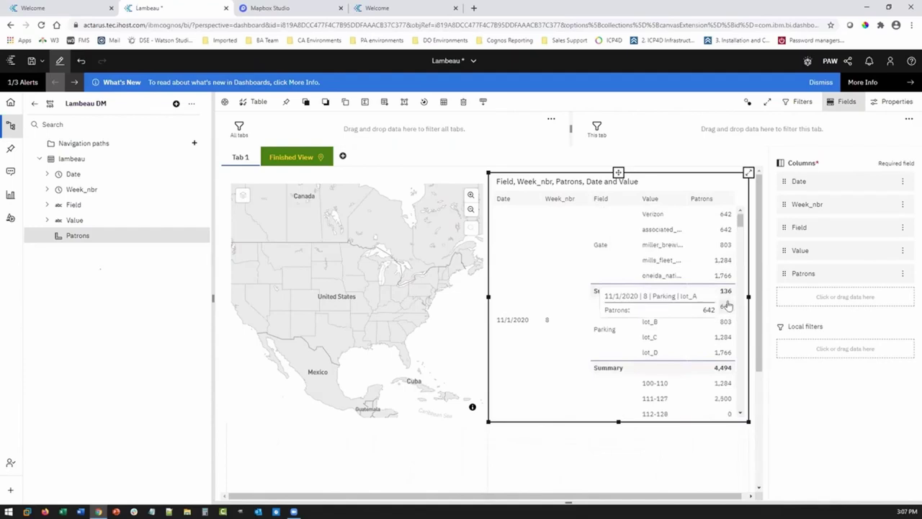
Expand the map's Regions layer properties, then return to the Mapbox title_town tileset page
{"action": "left_click", "coordinate": [533, 460]}
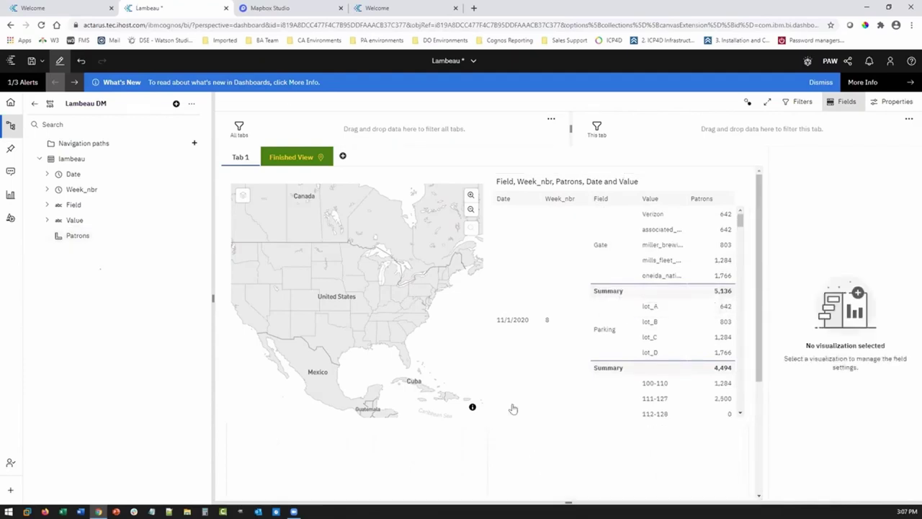
{"action": "left_click", "coordinate": [252, 386]}
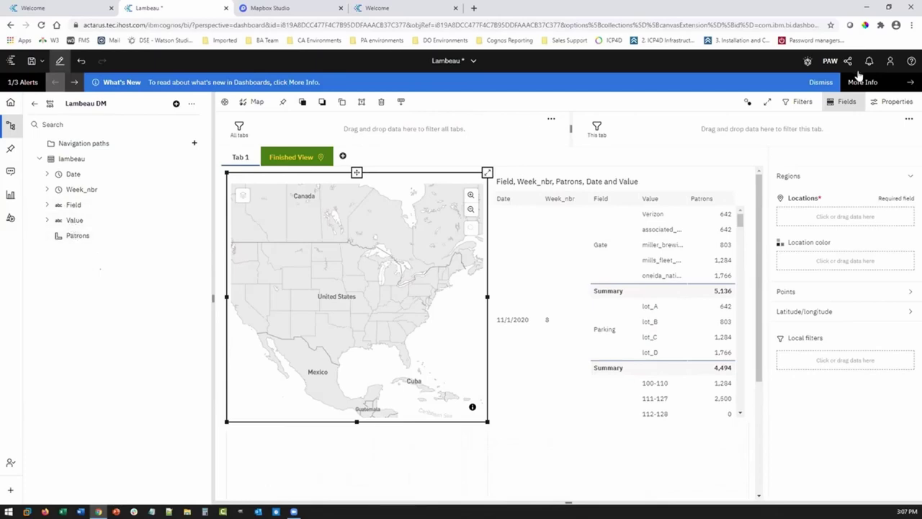
{"action": "left_click", "coordinate": [893, 101]}
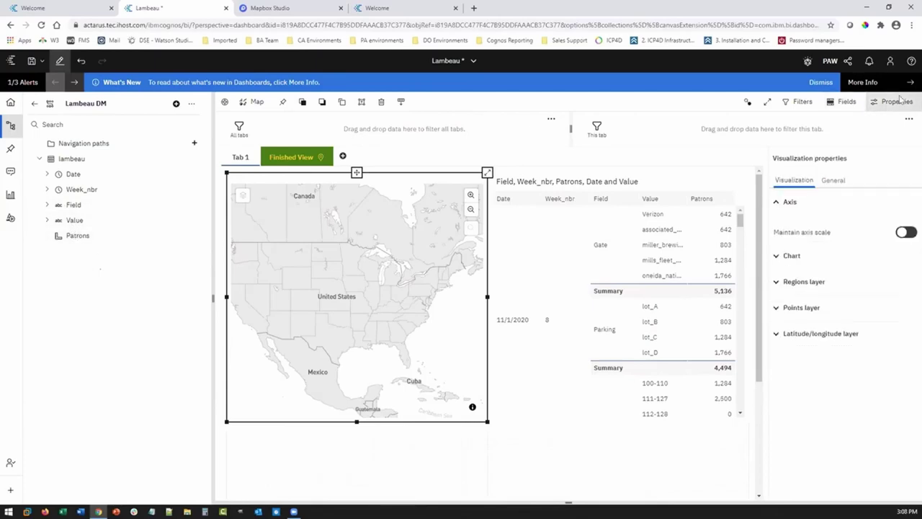
{"action": "left_click", "coordinate": [798, 286]}
{"action": "scroll", "coordinate": [810, 366], "scroll_direction": "down", "scroll_amount": 2}
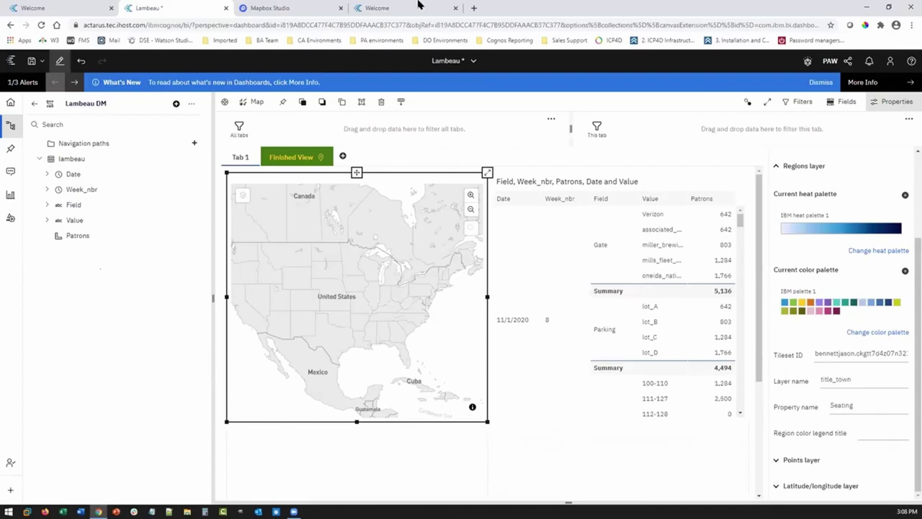
{"action": "left_click", "coordinate": [278, 9]}
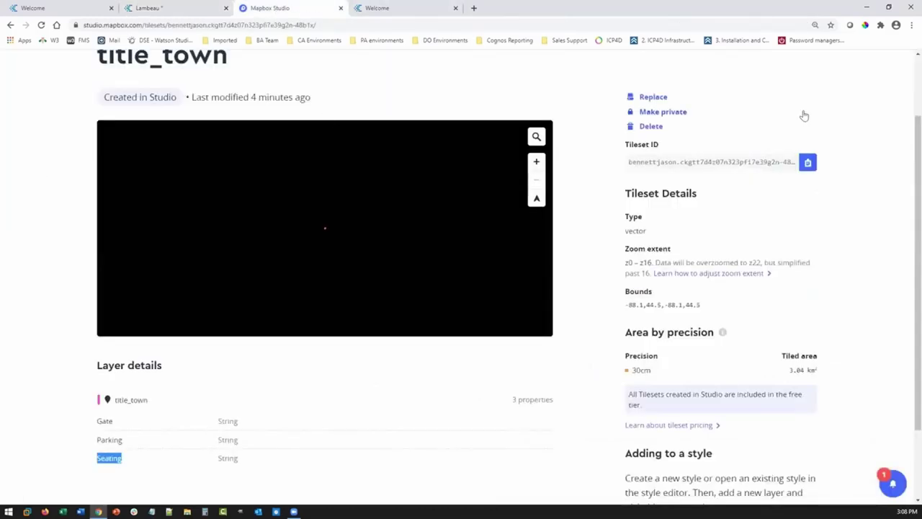
Look over the title_town tileset details, then go to the Mapbox Datasets list
{"action": "scroll", "coordinate": [804, 115], "scroll_direction": "up", "scroll_amount": 2}
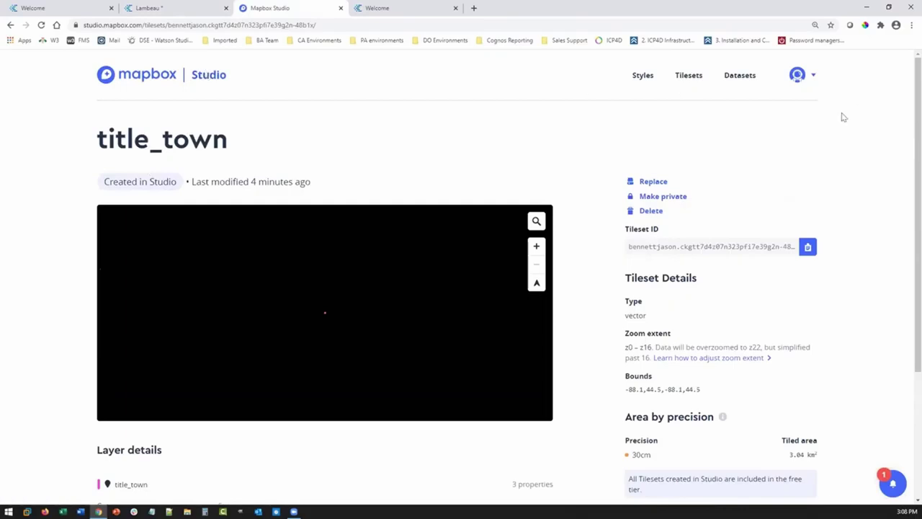
{"action": "scroll", "coordinate": [844, 280], "scroll_direction": "down", "scroll_amount": 3}
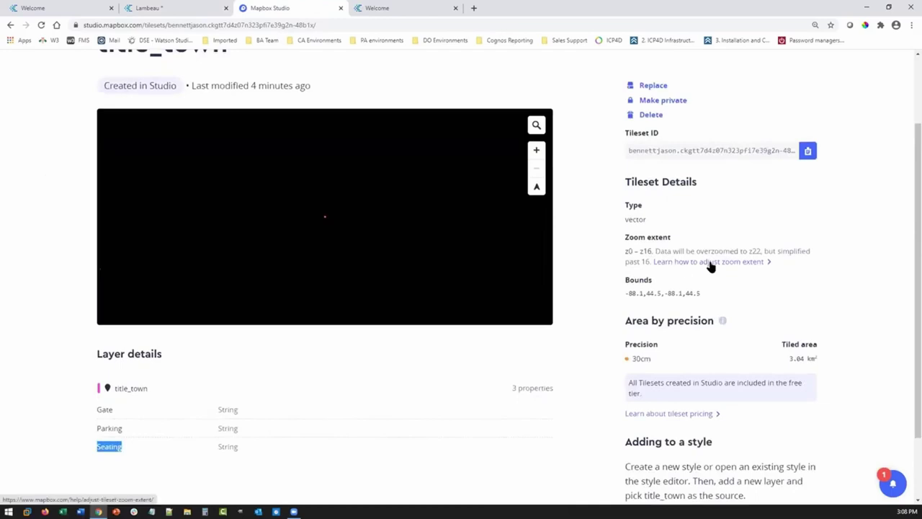
{"action": "scroll", "coordinate": [600, 379], "scroll_direction": "down", "scroll_amount": 3}
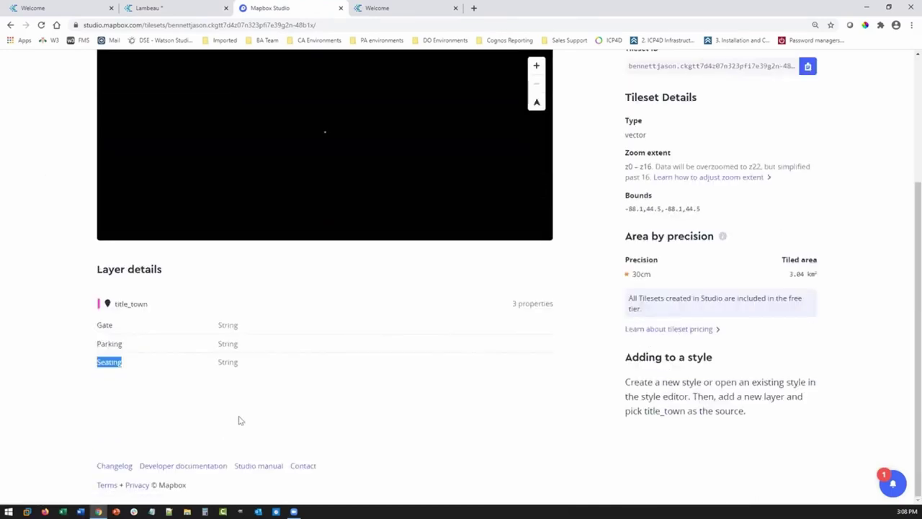
{"action": "scroll", "coordinate": [753, 337], "scroll_direction": "up", "scroll_amount": 5}
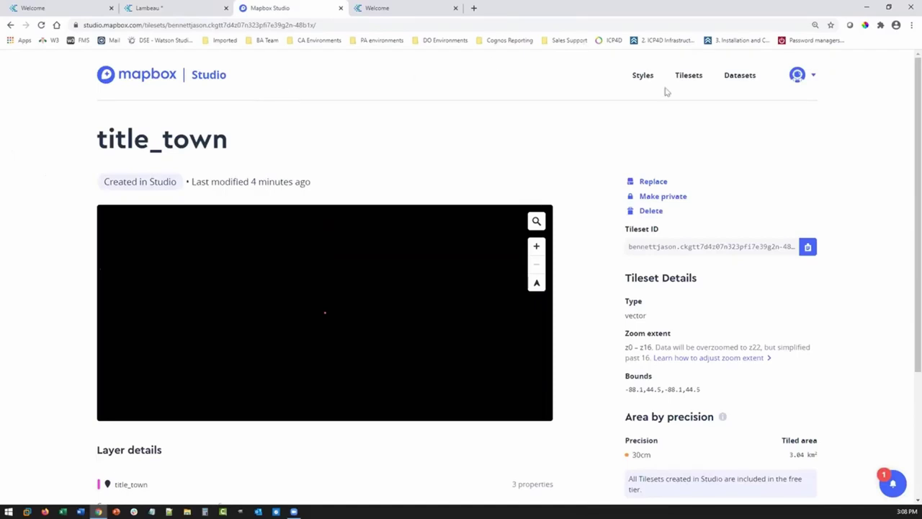
{"action": "left_click", "coordinate": [737, 80]}
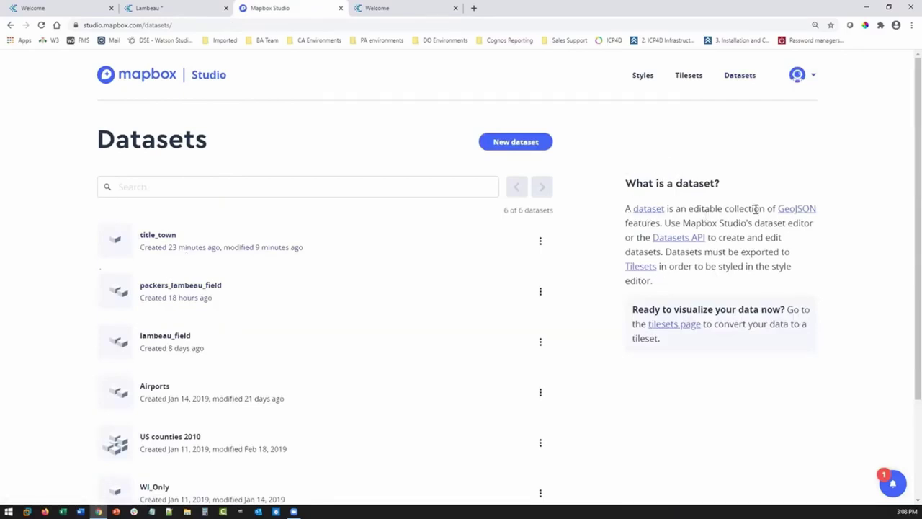
Read the Mapbox glossary entry for 'dataset', then go back to the Lambeau dashboard
{"action": "left_click", "coordinate": [648, 209]}
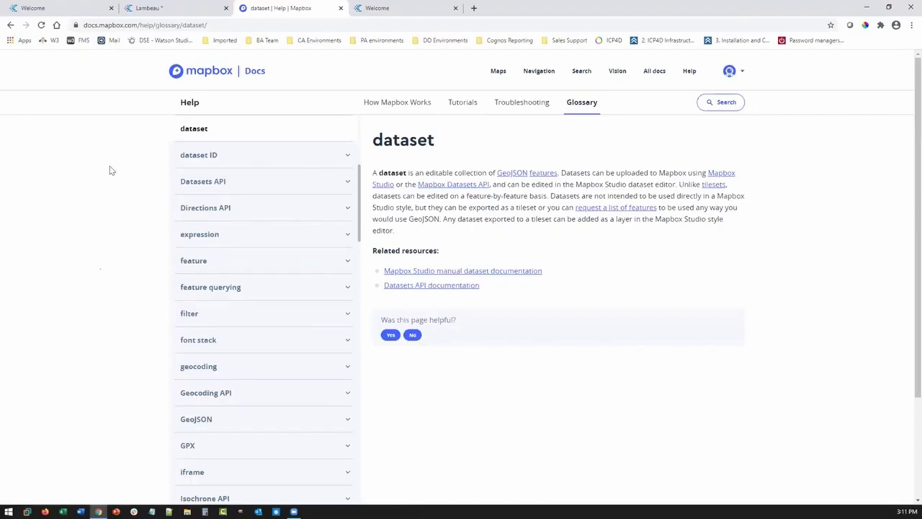
{"action": "left_click", "coordinate": [171, 12]}
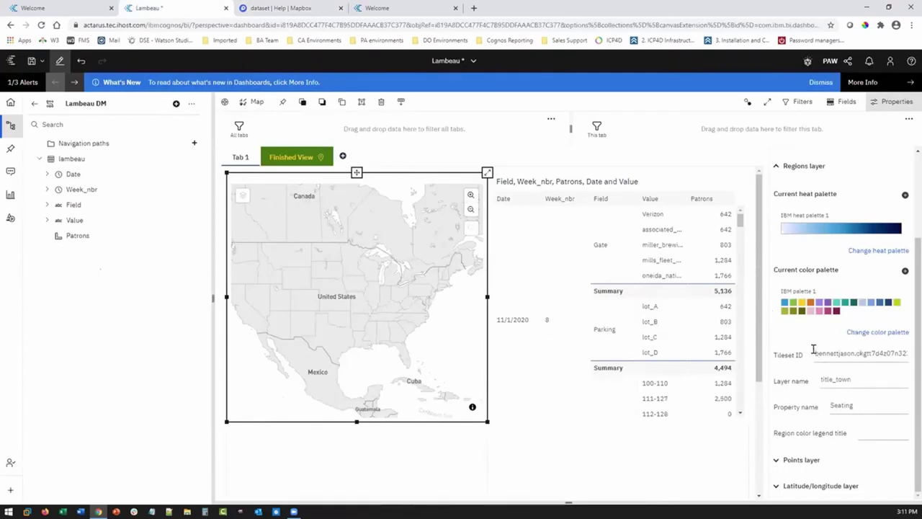
Check the Regions layer values and paste the title_town tileset ID into the Points layer
{"action": "left_click_drag", "start_coordinate": [814, 353], "coordinate": [900, 353]}
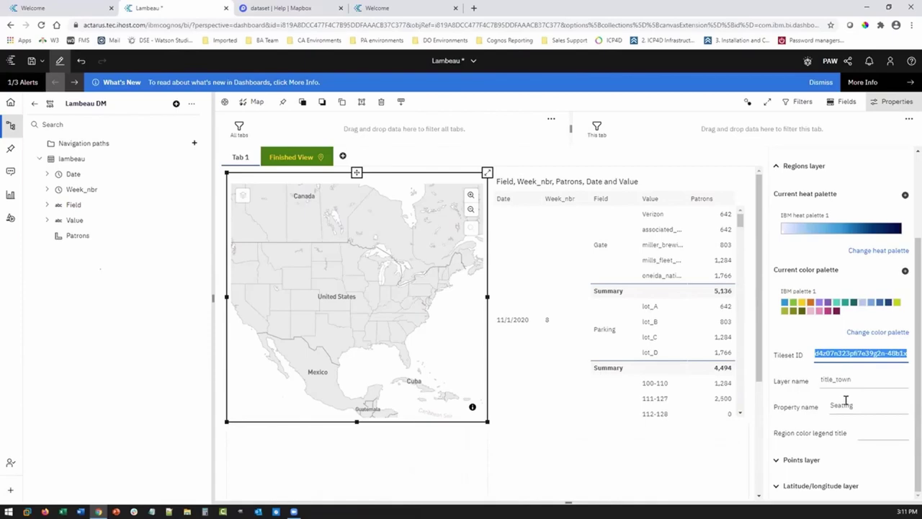
{"action": "left_click", "coordinate": [826, 379]}
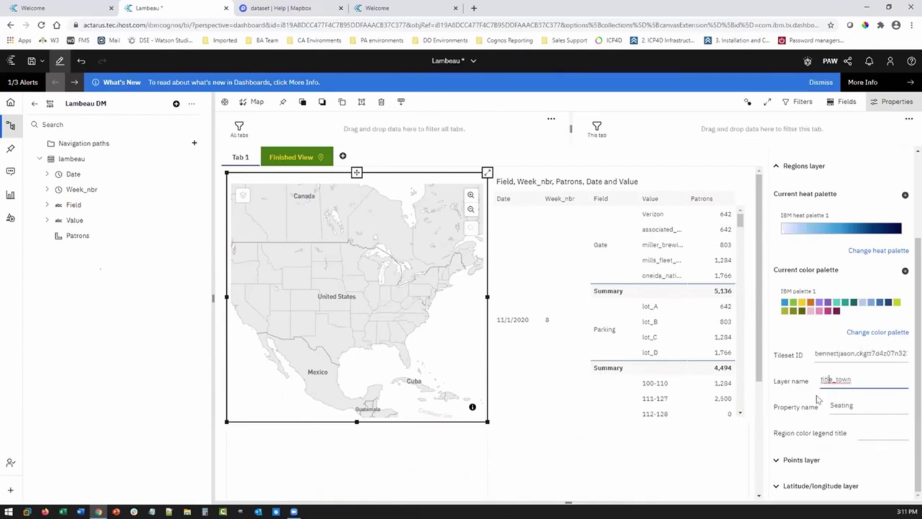
{"action": "left_click", "coordinate": [803, 460]}
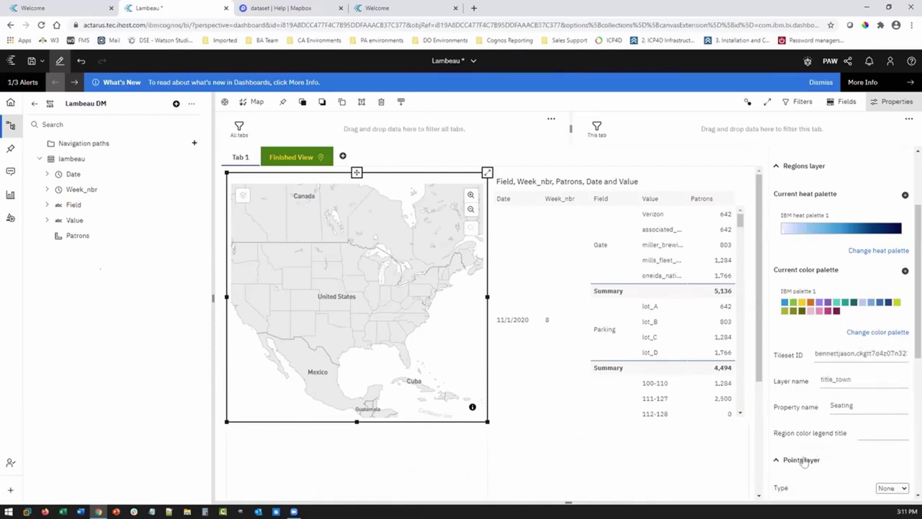
{"action": "scroll", "coordinate": [802, 442], "scroll_direction": "down", "scroll_amount": 2}
{"action": "scroll", "coordinate": [817, 393], "scroll_direction": "down", "scroll_amount": 1}
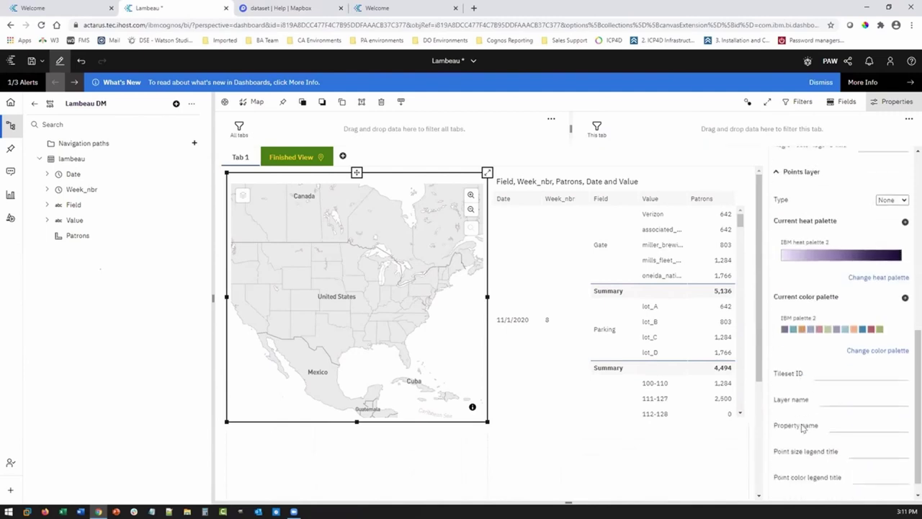
{"action": "left_click", "coordinate": [814, 373]}
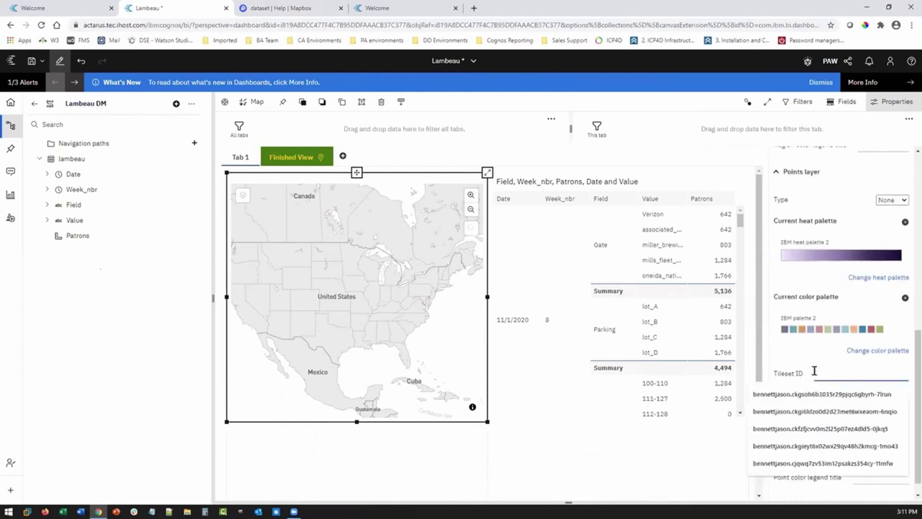
{"action": "key", "text": "ctrl+v"}
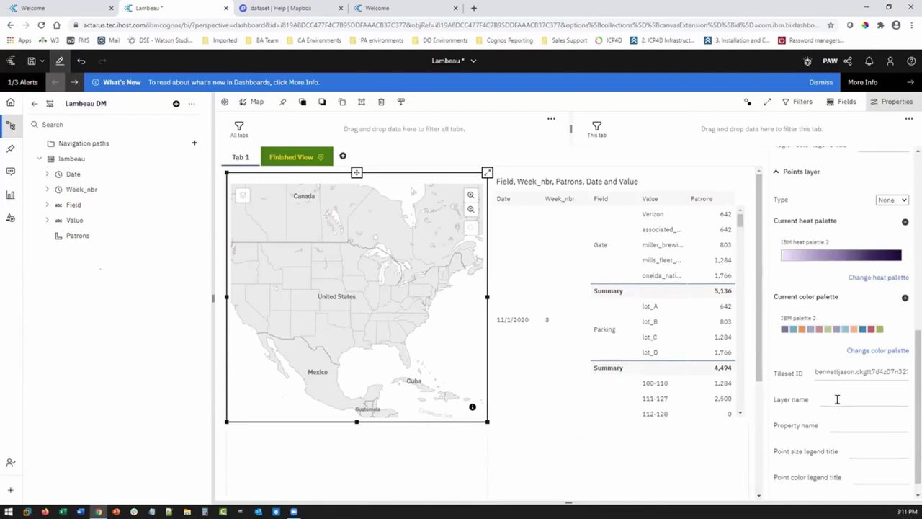
Set the Points layer name to title_town and its property to Gate
{"action": "left_click", "coordinate": [837, 399]}
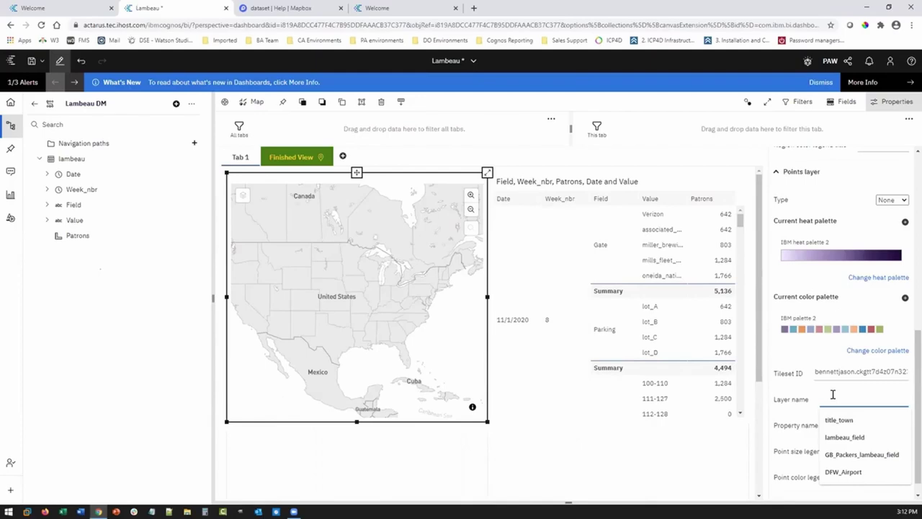
{"action": "left_click", "coordinate": [846, 419]}
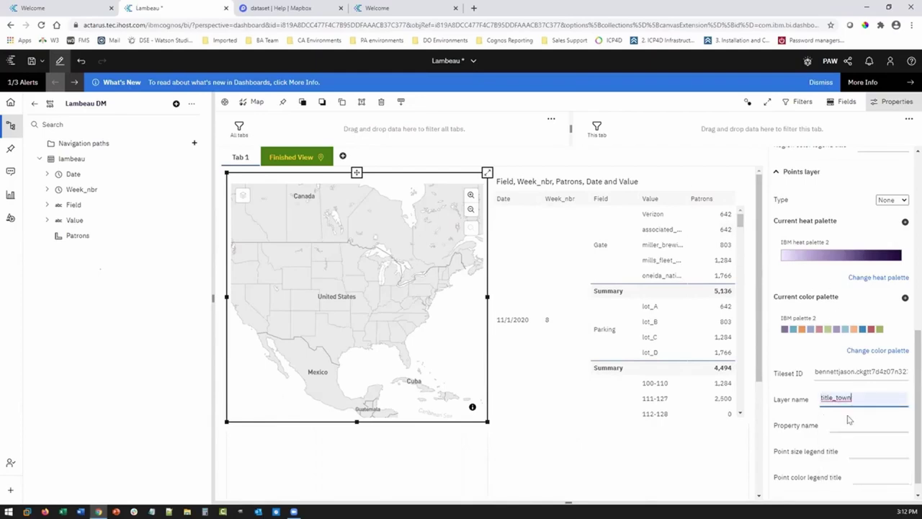
{"action": "left_click", "coordinate": [843, 420]}
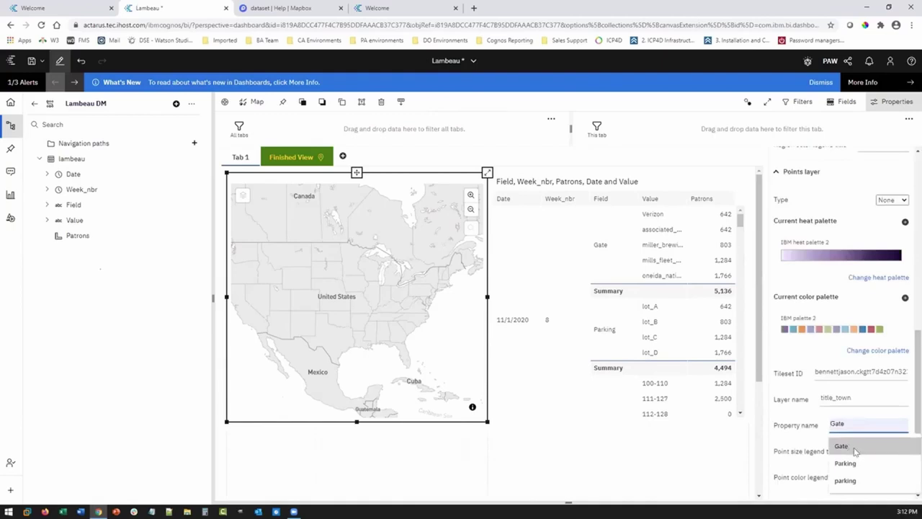
{"action": "left_click", "coordinate": [853, 448]}
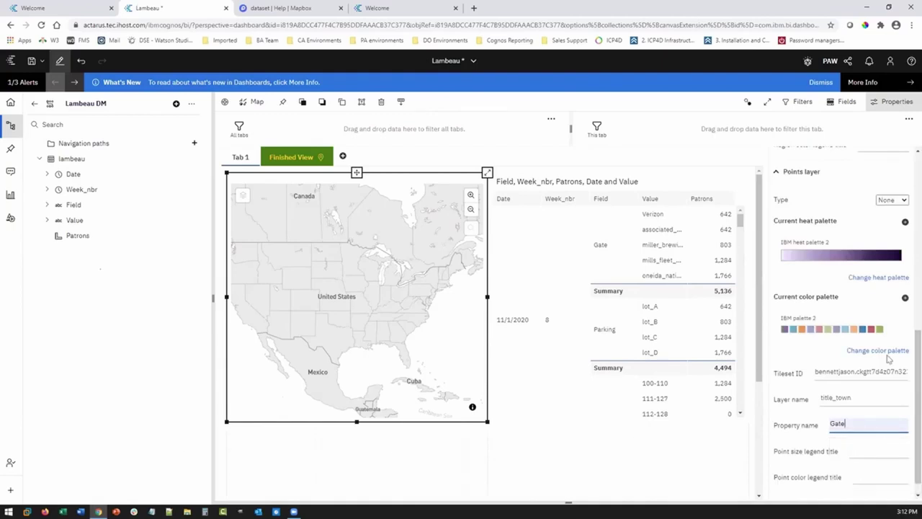
{"action": "scroll", "coordinate": [828, 358], "scroll_direction": "up", "scroll_amount": 2}
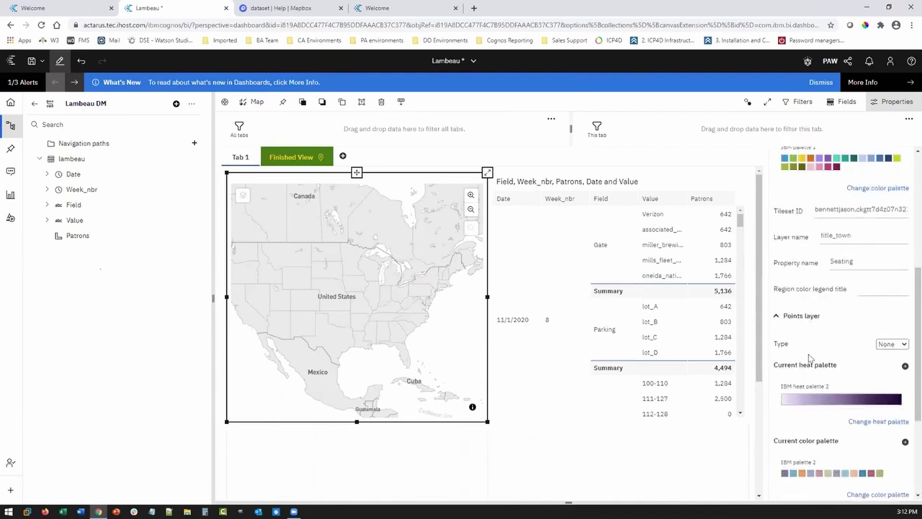
{"action": "scroll", "coordinate": [808, 351], "scroll_direction": "down", "scroll_amount": 1}
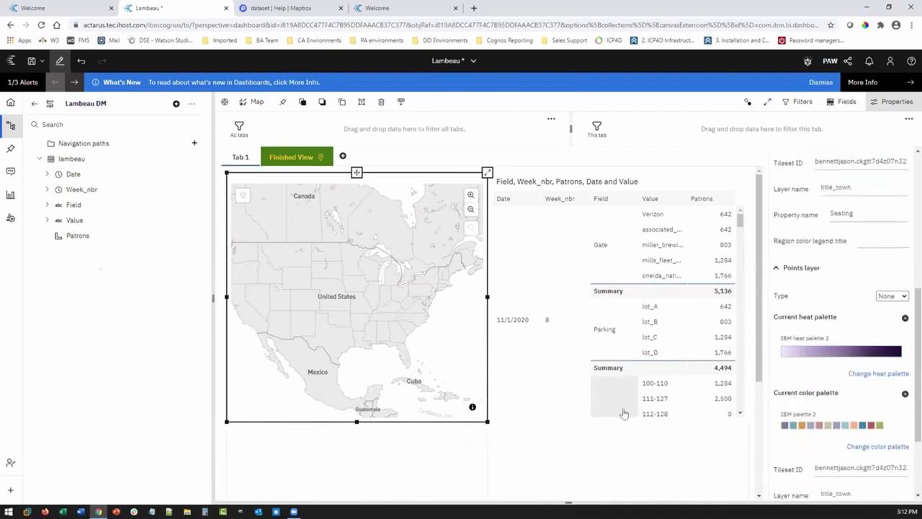
{"action": "scroll", "coordinate": [862, 215], "scroll_direction": "up", "scroll_amount": 1}
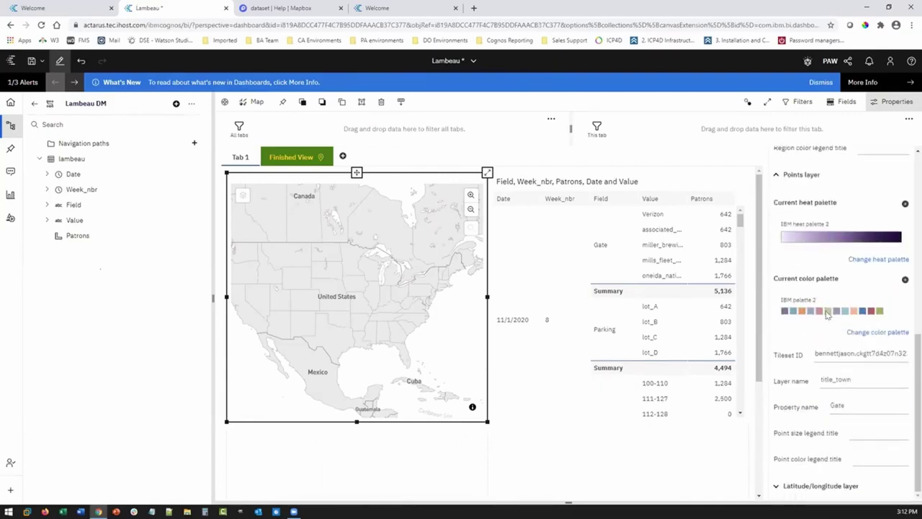
{"action": "left_click", "coordinate": [854, 429]}
Assign Value to the Regions locations and Patrons to the location color
{"action": "left_click", "coordinate": [838, 102]}
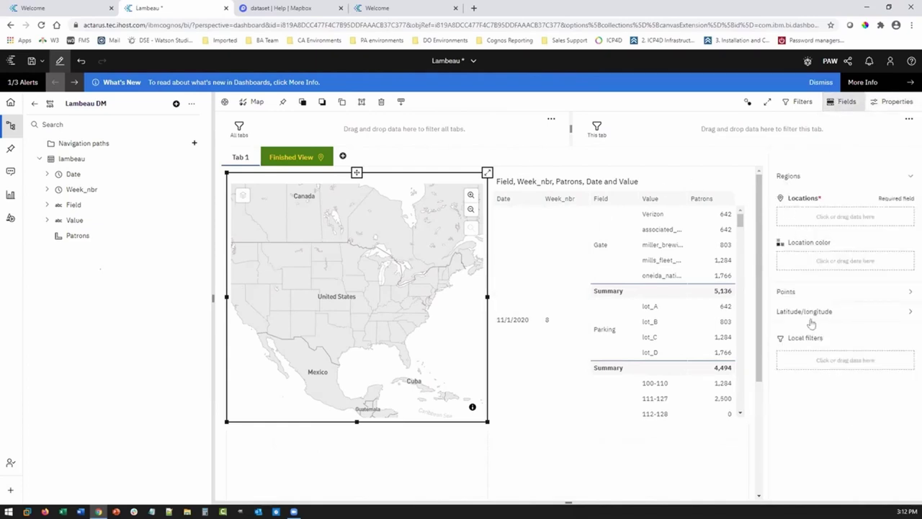
{"action": "left_click", "coordinate": [786, 292]}
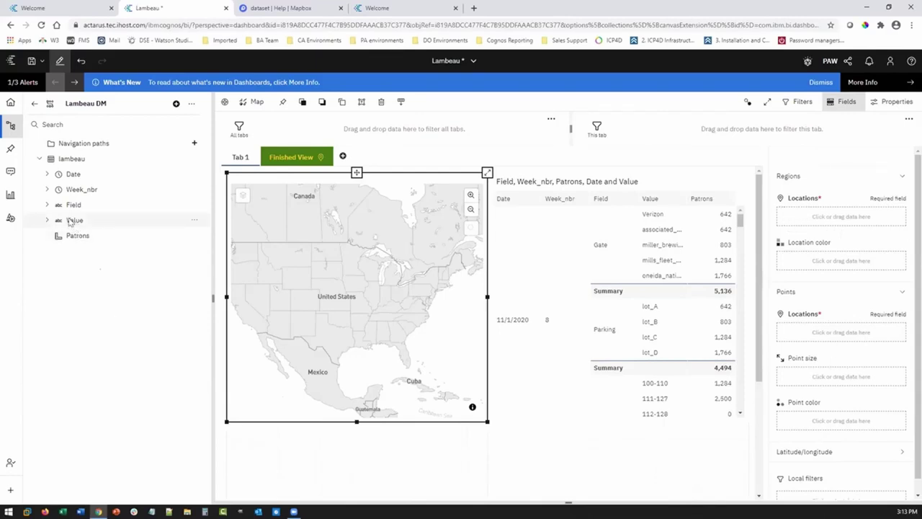
{"action": "left_click", "coordinate": [69, 224]}
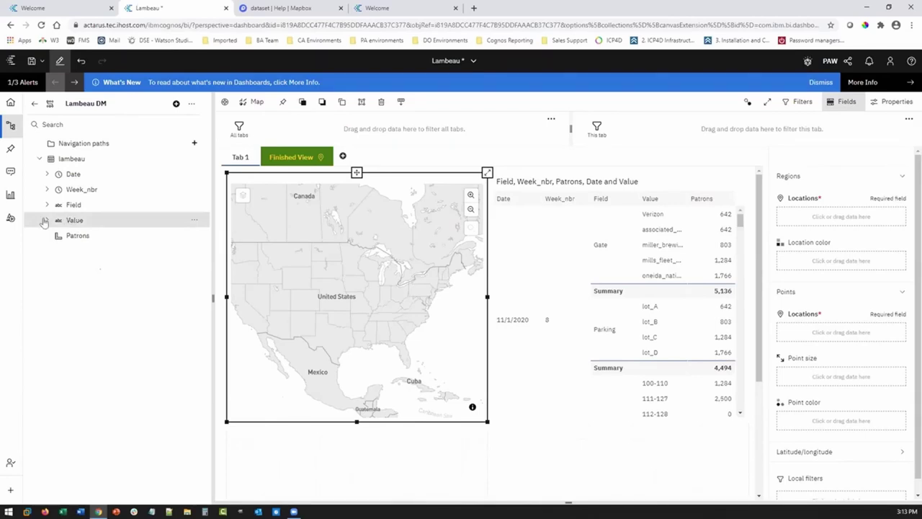
{"action": "left_click", "coordinate": [45, 220]}
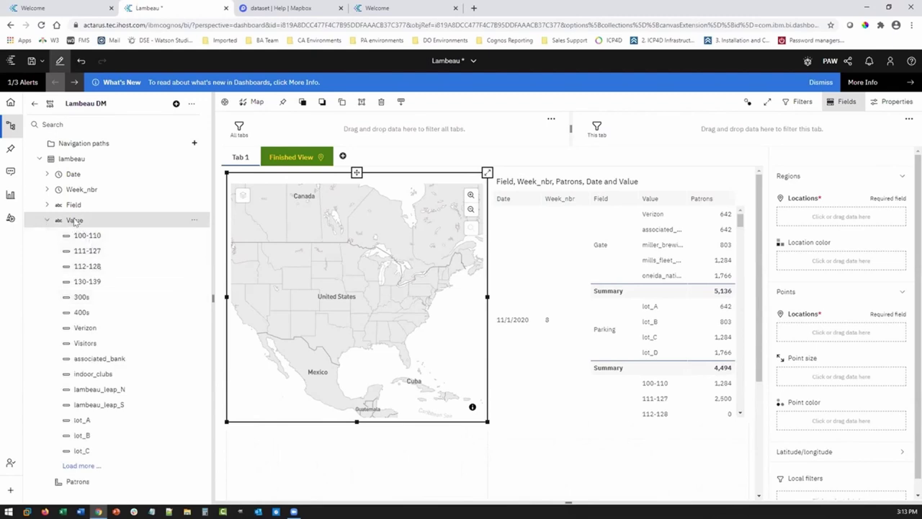
{"action": "left_click_drag", "start_coordinate": [121, 221], "coordinate": [786, 208]}
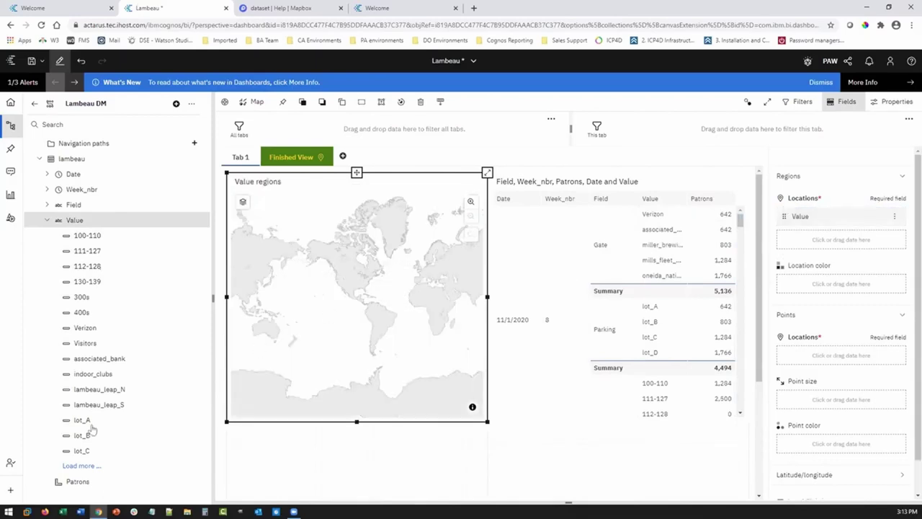
{"action": "left_click_drag", "start_coordinate": [81, 481], "coordinate": [781, 285]}
Zoom and pan the map to Lambeau Field's seating sections in Green Bay
{"action": "scroll", "coordinate": [348, 307], "scroll_direction": "up", "scroll_amount": 5}
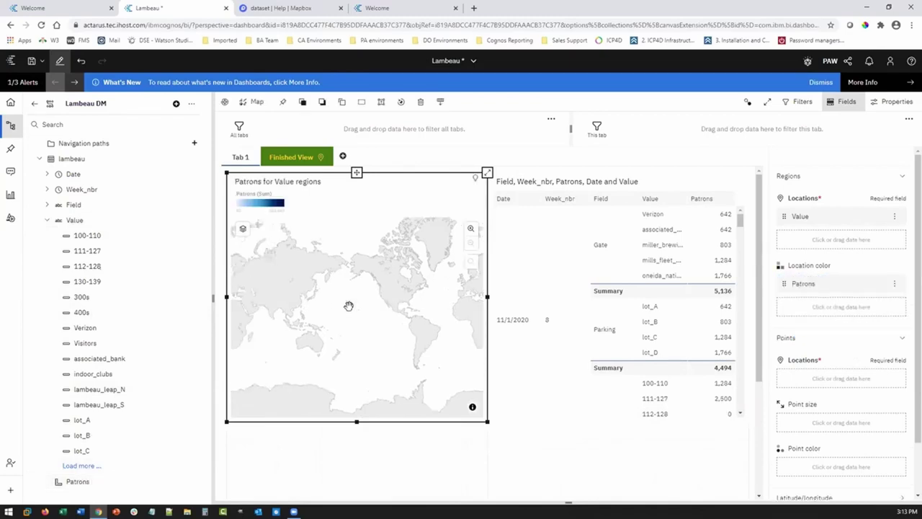
{"action": "scroll", "coordinate": [300, 305], "scroll_direction": "up", "scroll_amount": 2}
{"action": "scroll", "coordinate": [329, 339], "scroll_direction": "up", "scroll_amount": 3}
{"action": "left_click_drag", "start_coordinate": [325, 238], "coordinate": [353, 360]}
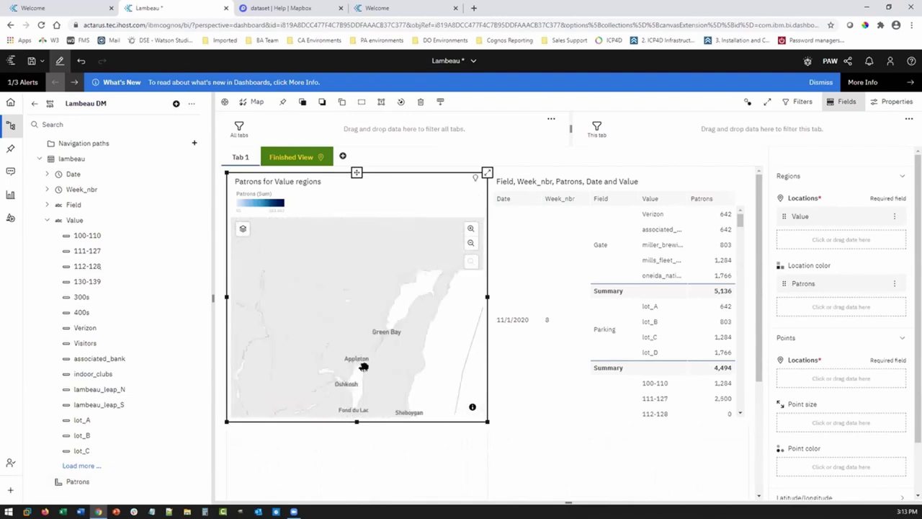
{"action": "scroll", "coordinate": [370, 324], "scroll_direction": "up", "scroll_amount": 3}
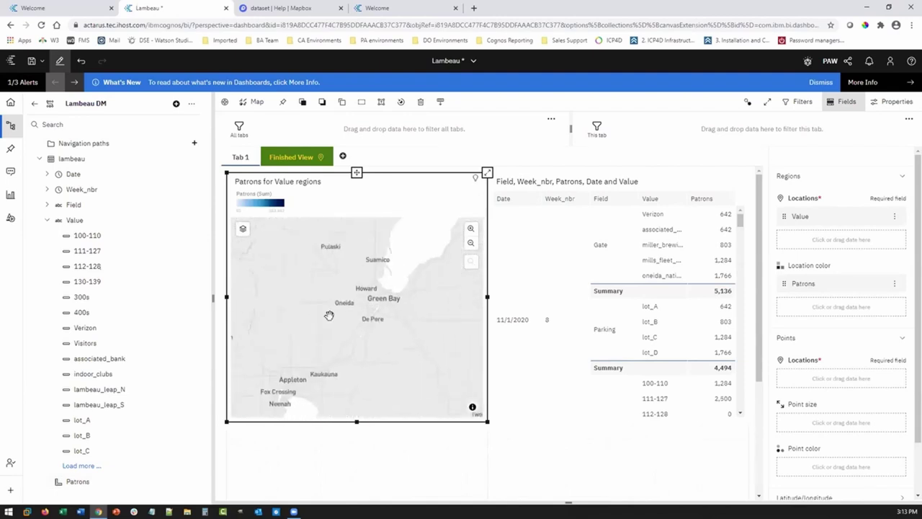
{"action": "scroll", "coordinate": [354, 305], "scroll_direction": "up", "scroll_amount": 4}
{"action": "scroll", "coordinate": [332, 329], "scroll_direction": "up", "scroll_amount": 5}
{"action": "scroll", "coordinate": [346, 348], "scroll_direction": "down", "scroll_amount": 3}
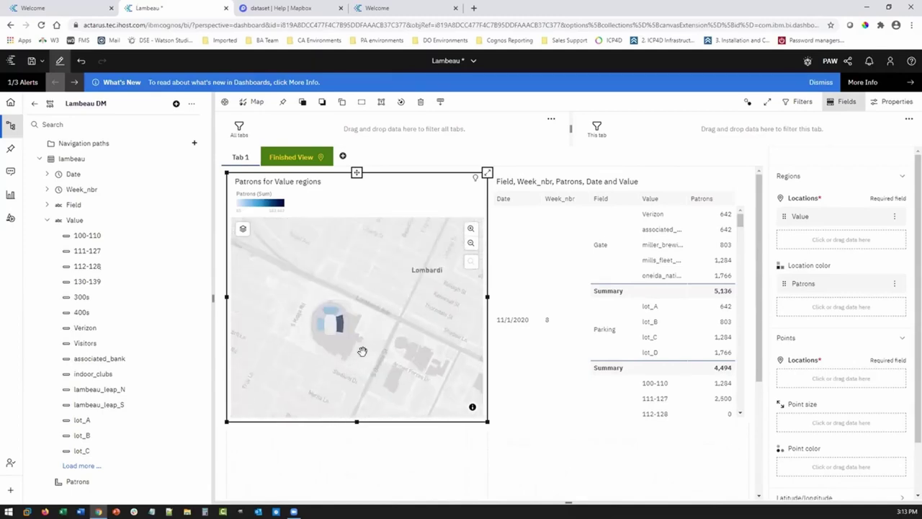
{"action": "scroll", "coordinate": [360, 342], "scroll_direction": "up", "scroll_amount": 4}
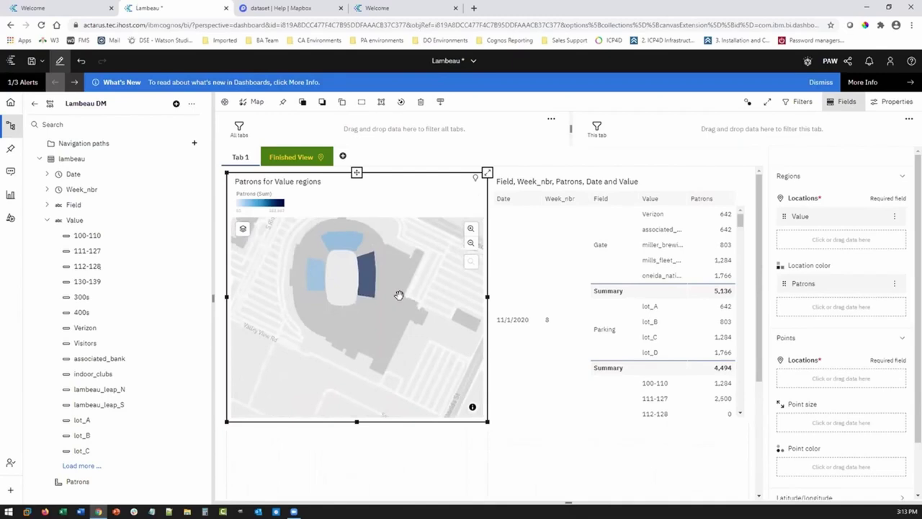
{"action": "left_click_drag", "start_coordinate": [383, 272], "coordinate": [383, 280]}
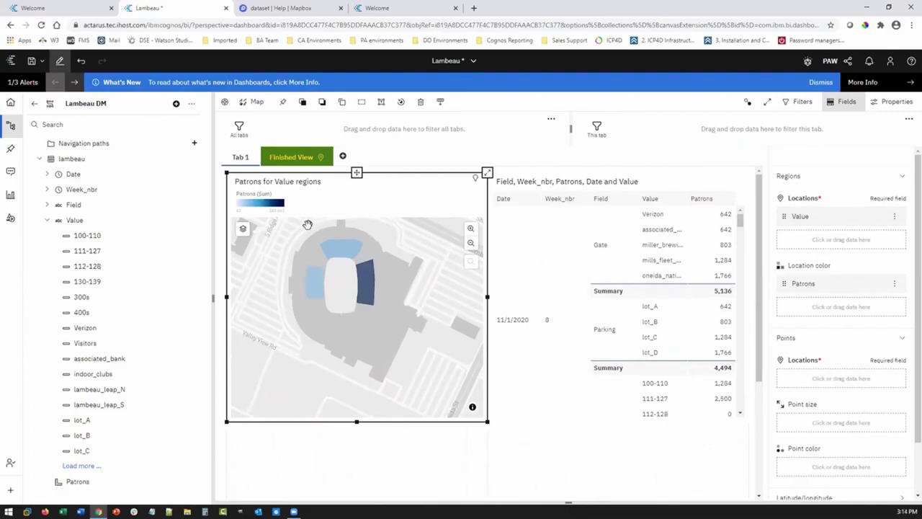
{"action": "left_click_drag", "start_coordinate": [308, 329], "coordinate": [302, 344]}
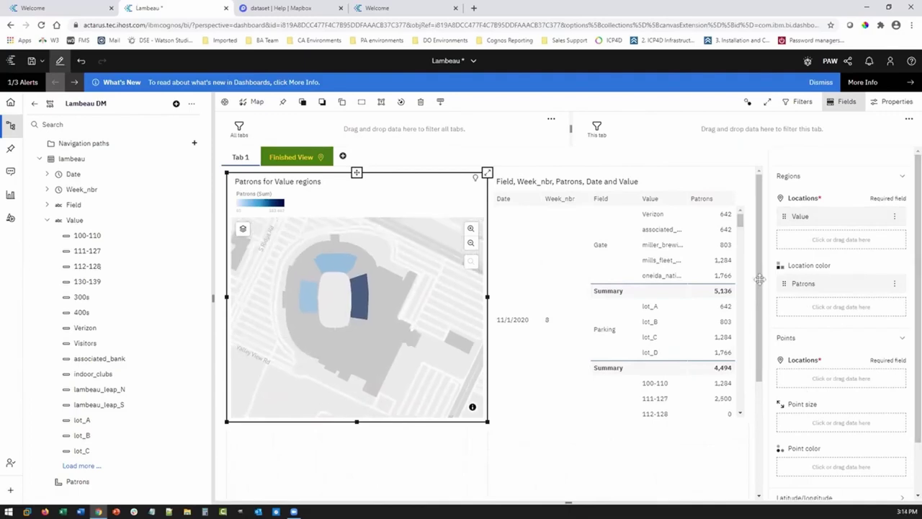
Set the map's basemap style to Satellite streets
{"action": "left_click", "coordinate": [891, 102]}
{"action": "scroll", "coordinate": [857, 295], "scroll_direction": "up", "scroll_amount": 10}
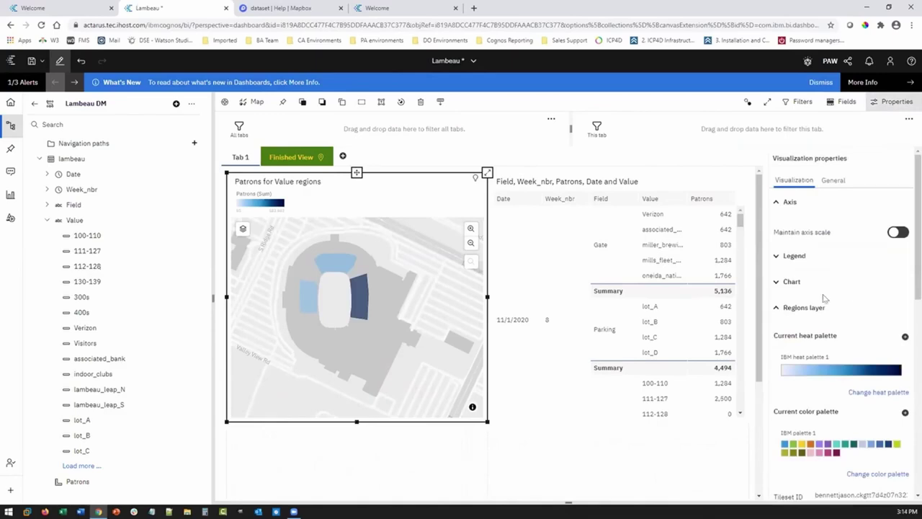
{"action": "left_click", "coordinate": [804, 310]}
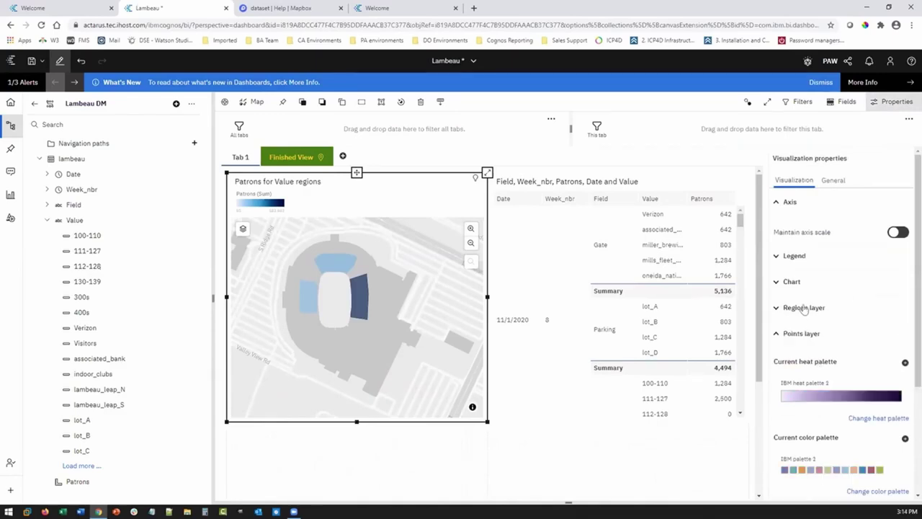
{"action": "left_click", "coordinate": [791, 281]}
{"action": "left_click", "coordinate": [868, 311]}
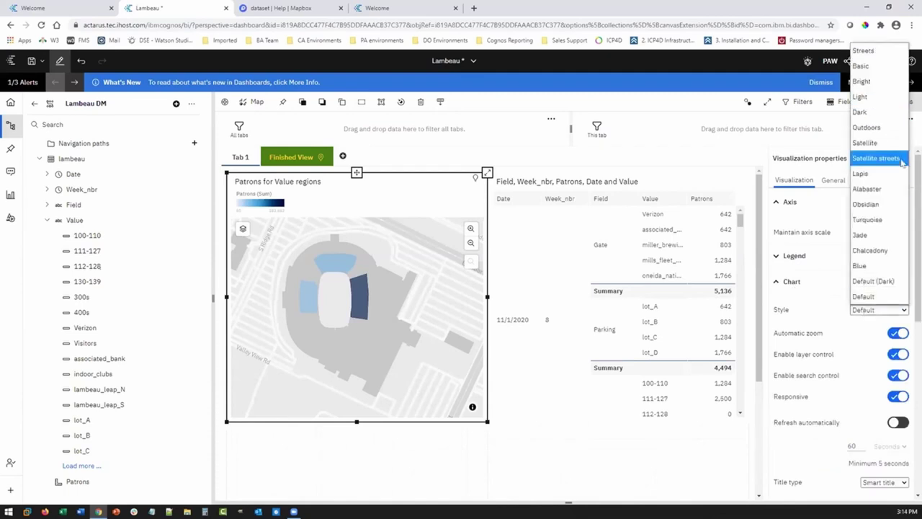
{"action": "left_click", "coordinate": [876, 157]}
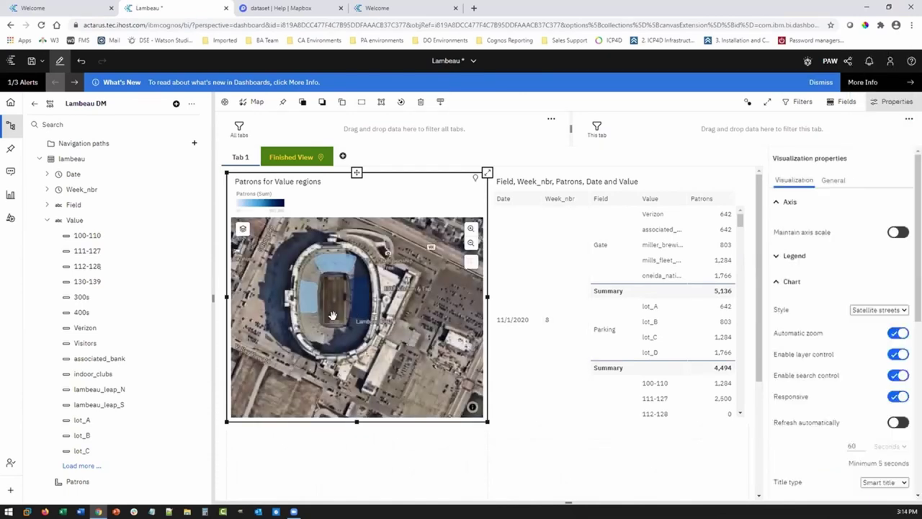
Drag the map widget's bottom edge down to make it taller
{"action": "scroll", "coordinate": [333, 314], "scroll_direction": "up", "scroll_amount": 3}
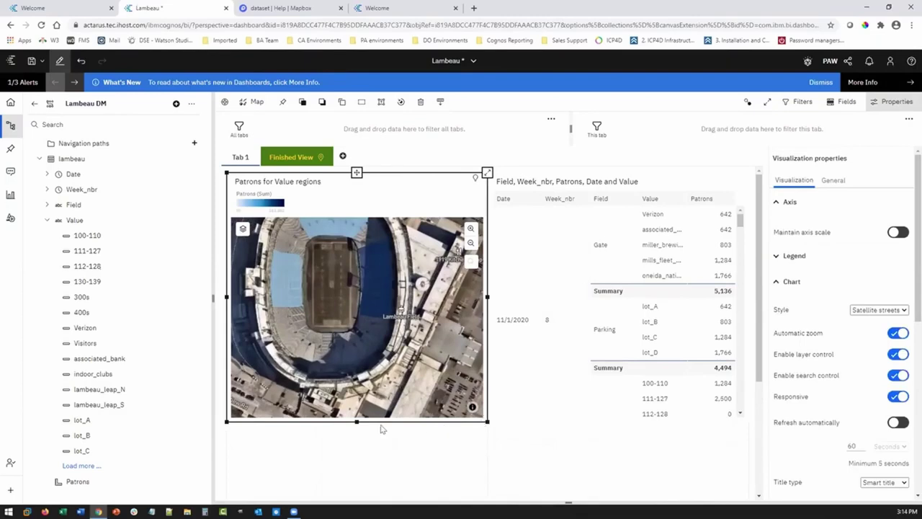
{"action": "left_click_drag", "start_coordinate": [358, 423], "coordinate": [357, 474]}
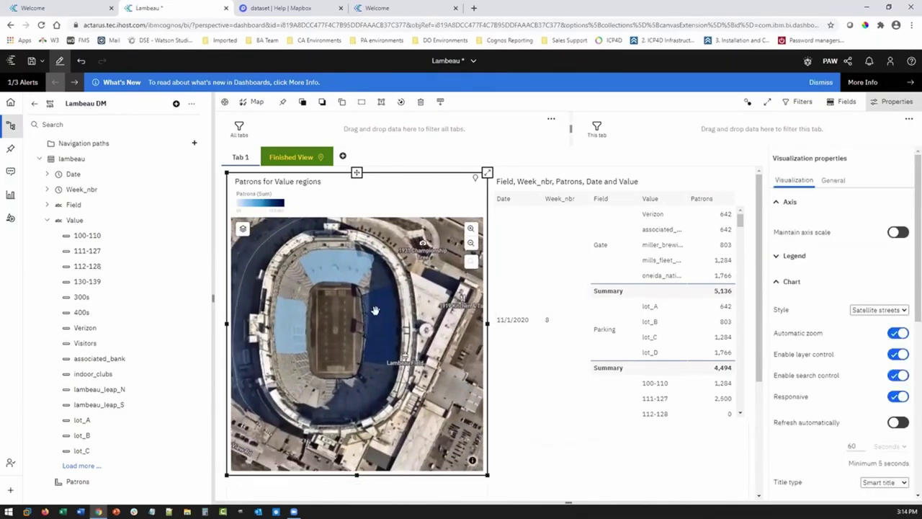
{"action": "mouse_move", "coordinate": [374, 310]}
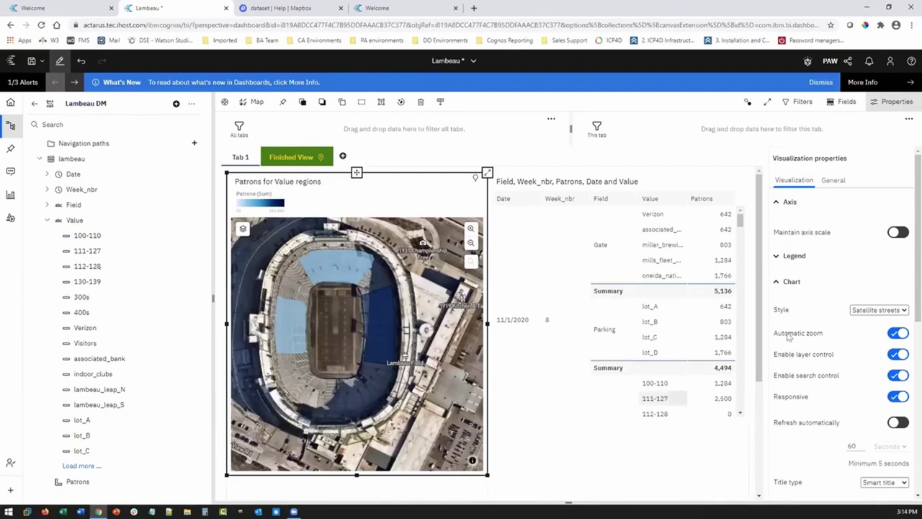
Use Value as the Points layer locations and Patrons as the point size
{"action": "left_click", "coordinate": [884, 101]}
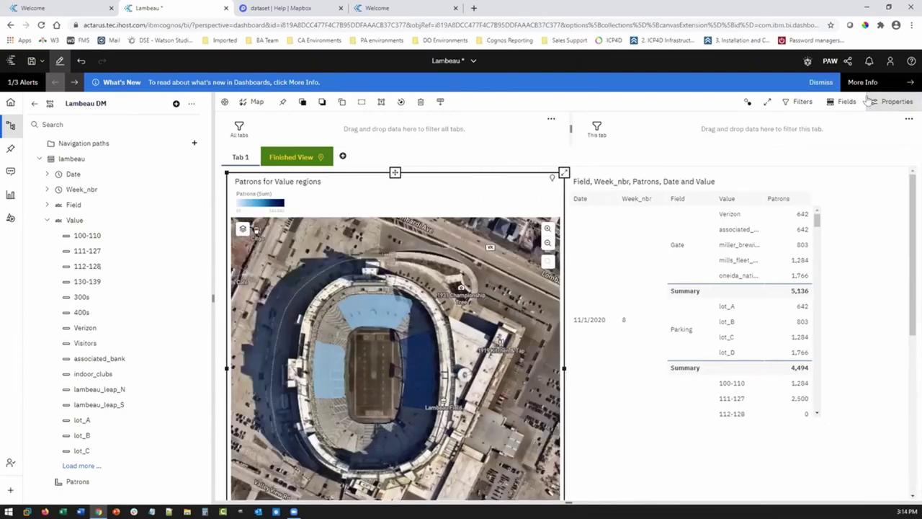
{"action": "left_click", "coordinate": [843, 102]}
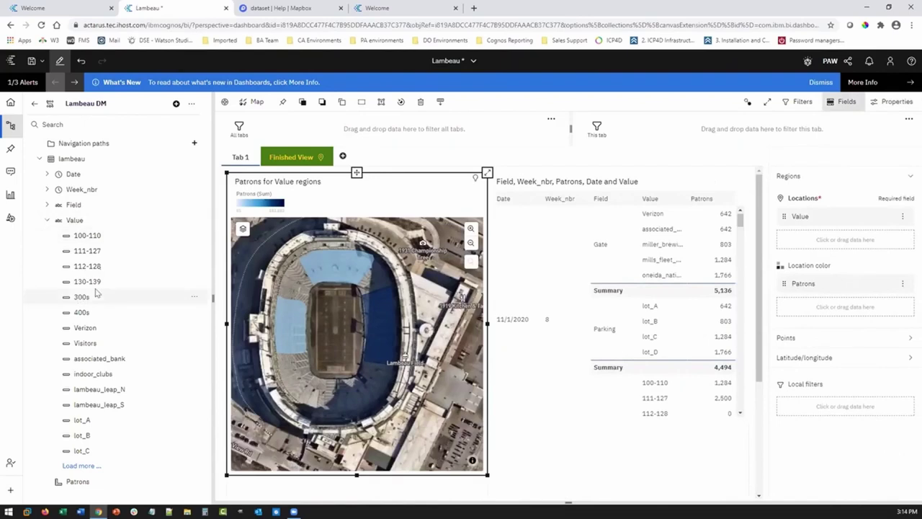
{"action": "left_click", "coordinate": [815, 343]}
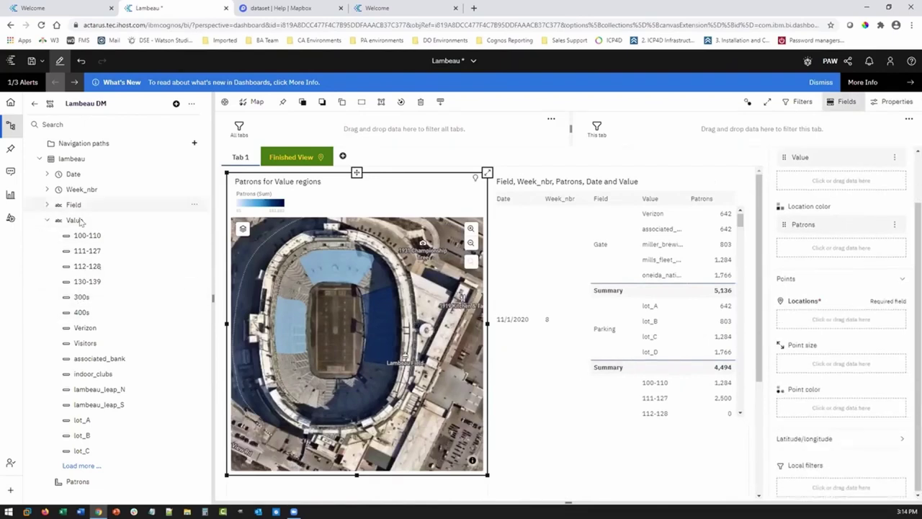
{"action": "left_click_drag", "start_coordinate": [72, 221], "coordinate": [795, 320]}
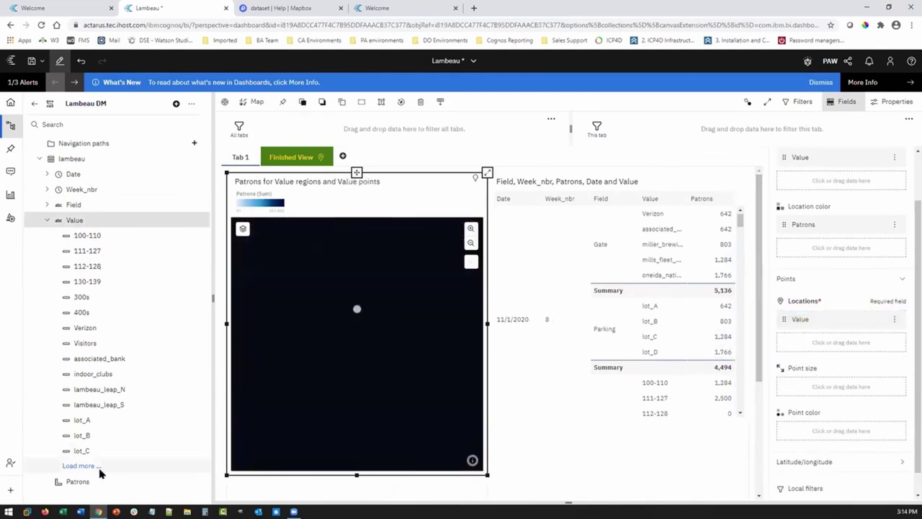
{"action": "left_click_drag", "start_coordinate": [77, 481], "coordinate": [787, 387]}
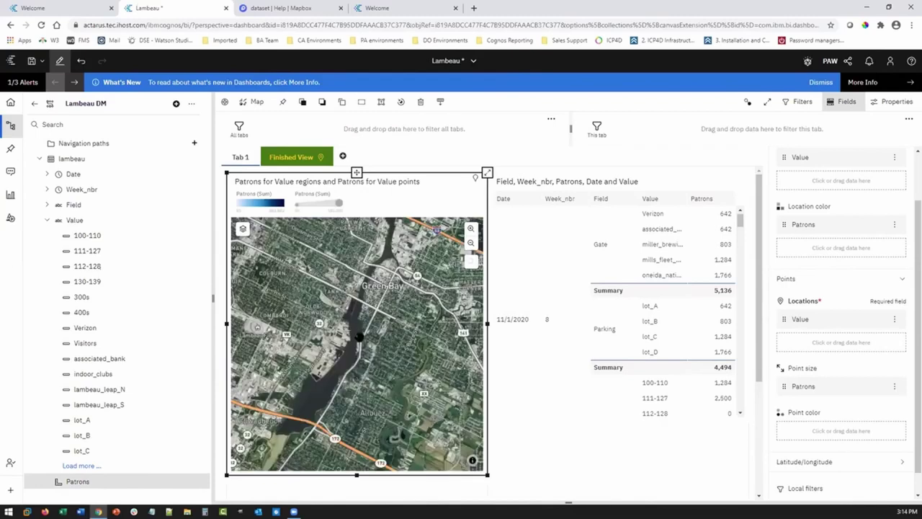
{"action": "scroll", "coordinate": [351, 283], "scroll_direction": "up", "scroll_amount": 3}
Zoom and pan the satellite map from the Green Bay overview back onto Lambeau Field
{"action": "scroll", "coordinate": [349, 286], "scroll_direction": "down", "scroll_amount": 3}
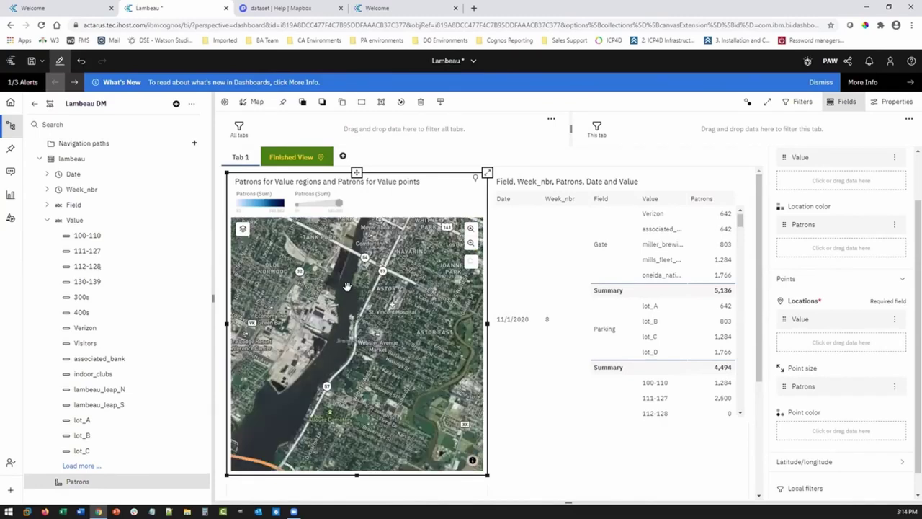
{"action": "scroll", "coordinate": [329, 324], "scroll_direction": "down", "scroll_amount": 3}
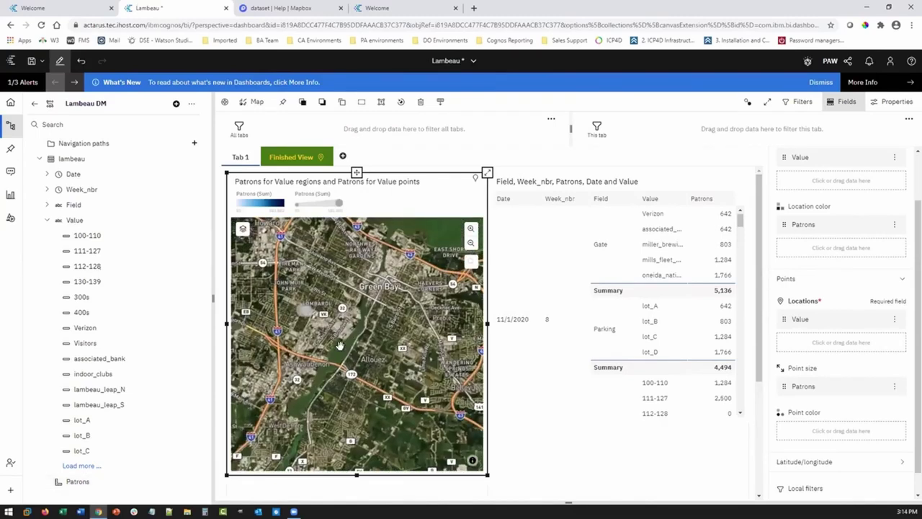
{"action": "scroll", "coordinate": [400, 254], "scroll_direction": "down", "scroll_amount": 2}
{"action": "scroll", "coordinate": [385, 268], "scroll_direction": "up", "scroll_amount": 2}
{"action": "scroll", "coordinate": [364, 346], "scroll_direction": "up", "scroll_amount": 4}
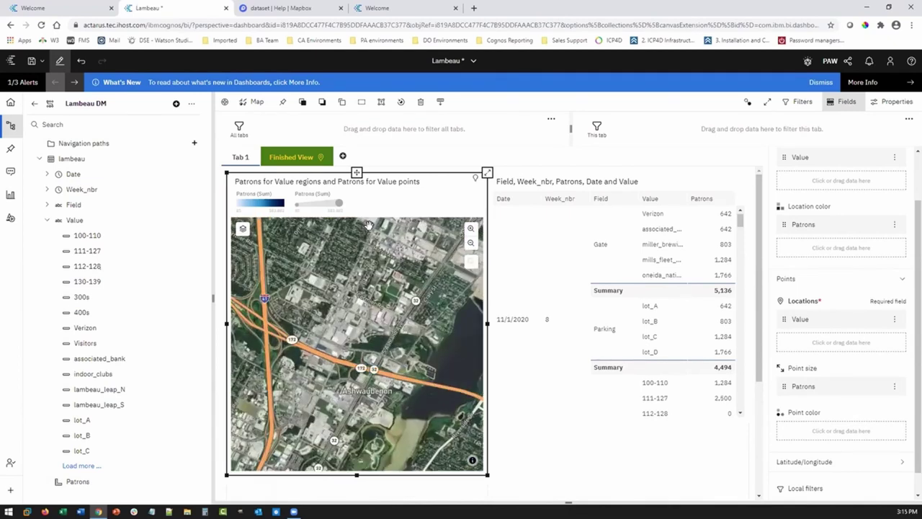
{"action": "scroll", "coordinate": [331, 391], "scroll_direction": "up", "scroll_amount": 5}
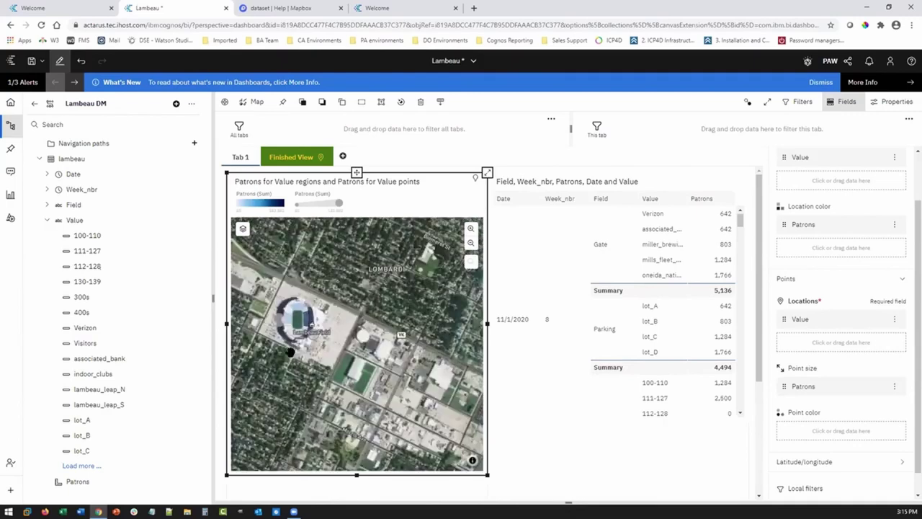
{"action": "left_click_drag", "start_coordinate": [232, 260], "coordinate": [279, 317]}
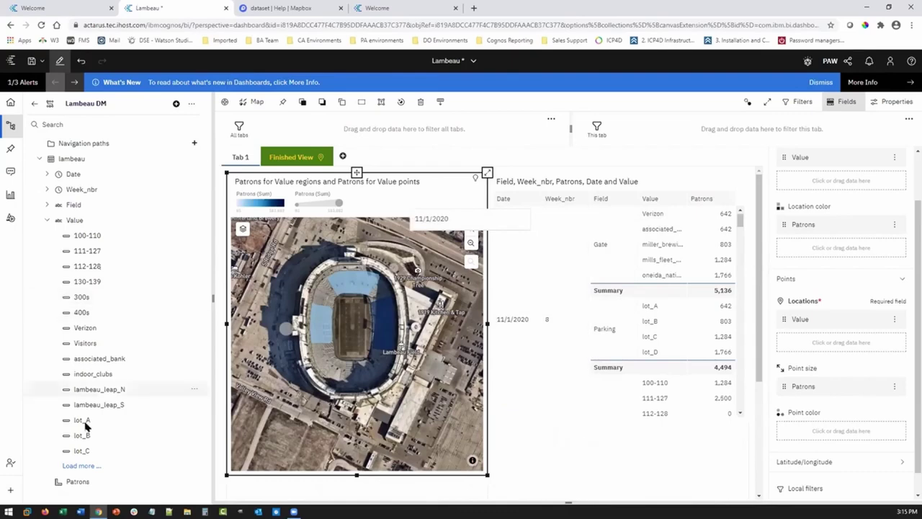
Colour the map's Value points by Patrons, check the table's 11/1/2020 entry, then reselect the map
{"action": "left_click_drag", "start_coordinate": [77, 481], "coordinate": [841, 443]}
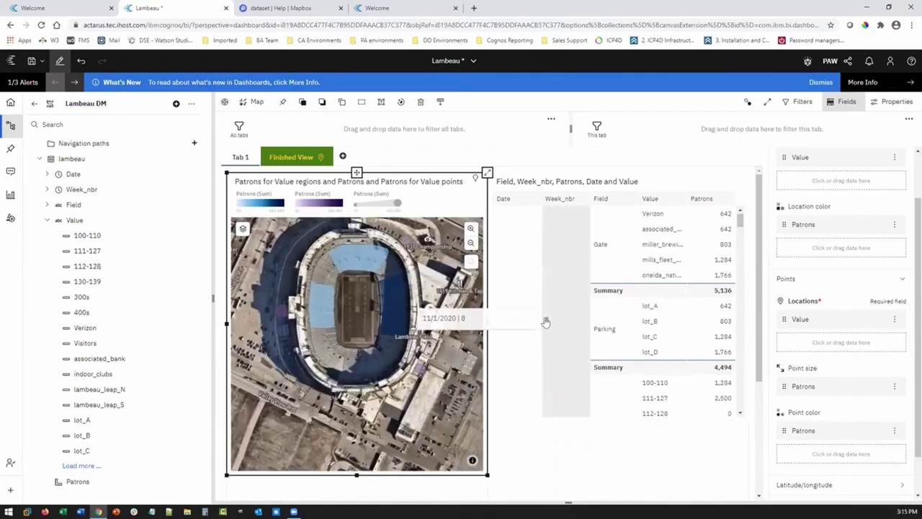
{"action": "left_click", "coordinate": [546, 322]}
{"action": "left_click", "coordinate": [546, 322]}
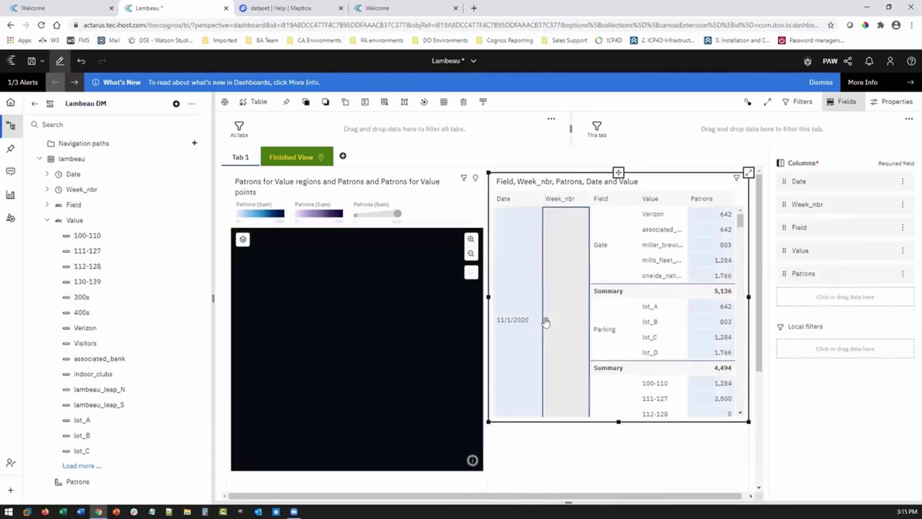
{"action": "left_click", "coordinate": [337, 358]}
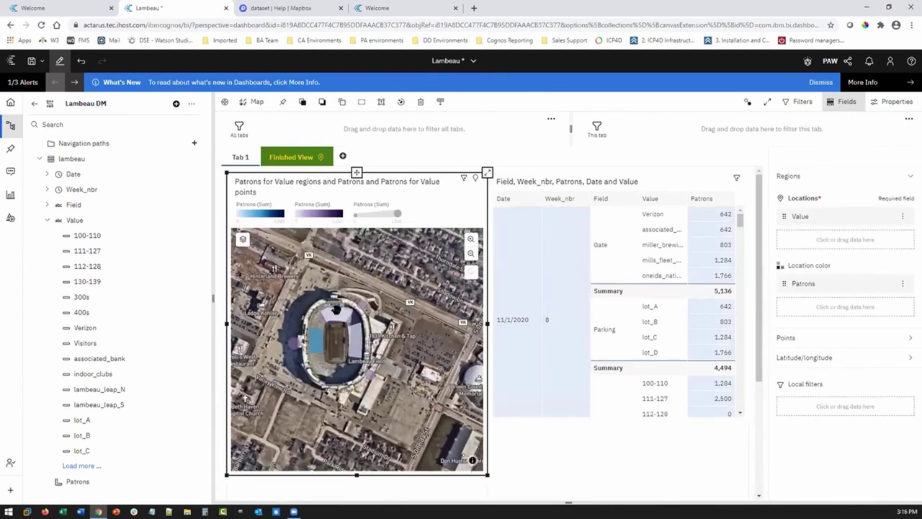
{"action": "mouse_move", "coordinate": [336, 310]}
{"action": "mouse_move", "coordinate": [314, 338]}
{"action": "left_click_drag", "start_coordinate": [742, 221], "coordinate": [742, 243]}
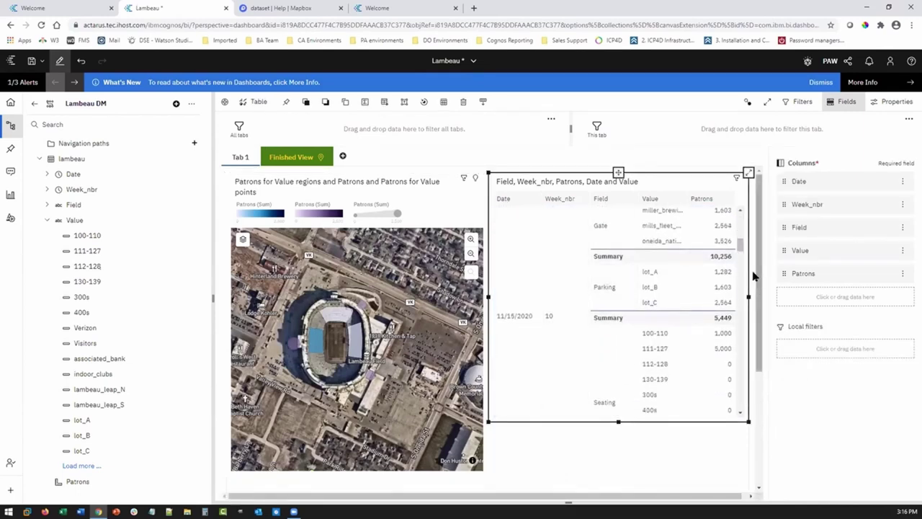
{"action": "left_click_drag", "start_coordinate": [740, 250], "coordinate": [740, 261]}
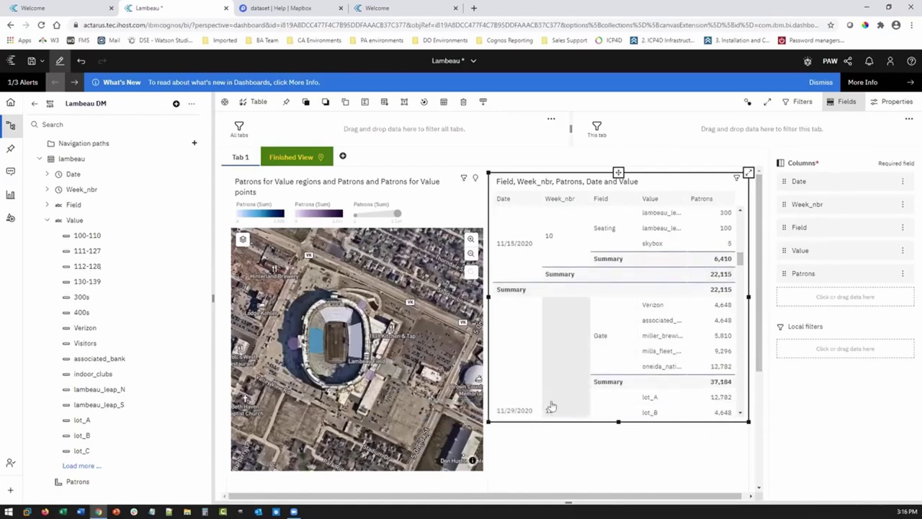
{"action": "left_click", "coordinate": [513, 408]}
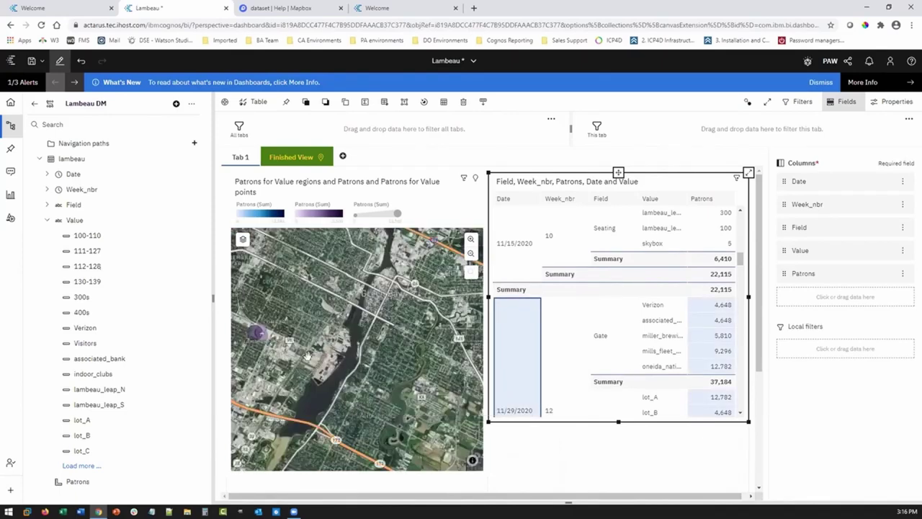
{"action": "left_click", "coordinate": [367, 309]}
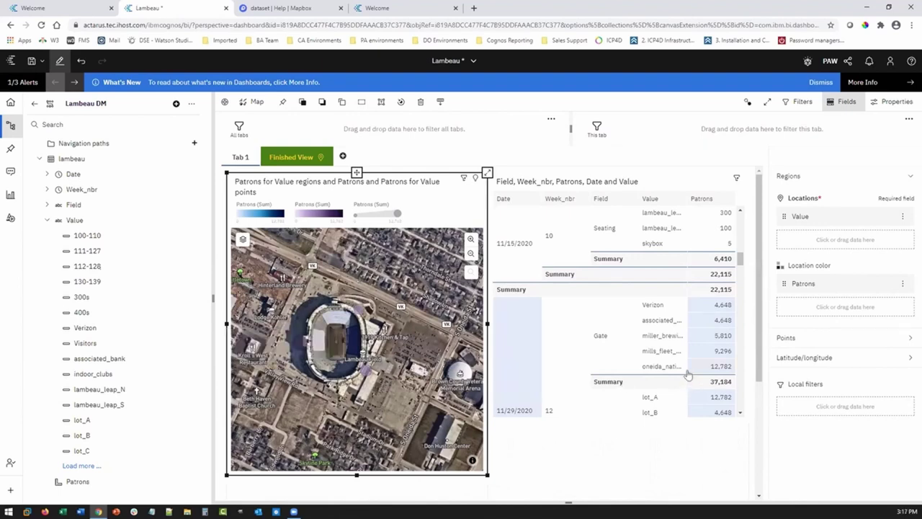
{"action": "scroll", "coordinate": [686, 371], "scroll_direction": "down", "scroll_amount": 1}
{"action": "scroll", "coordinate": [686, 369], "scroll_direction": "down", "scroll_amount": 3}
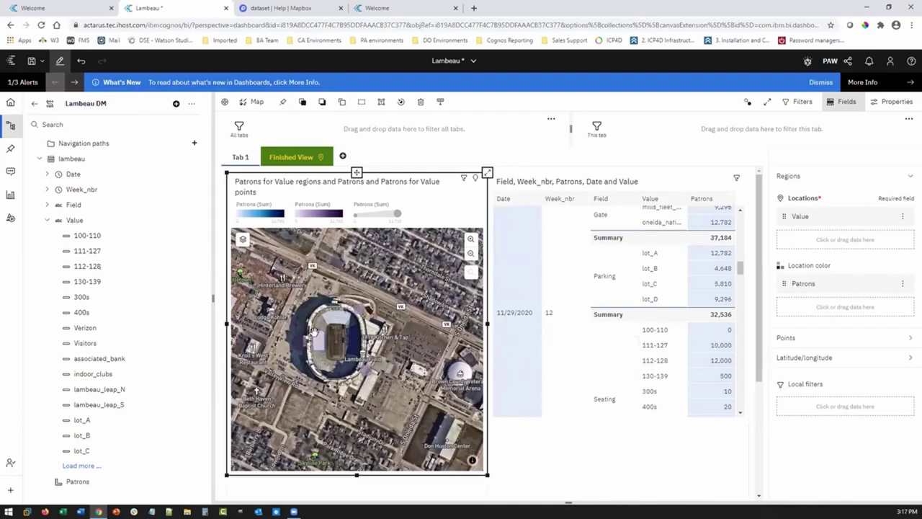
{"action": "mouse_move", "coordinate": [313, 330]}
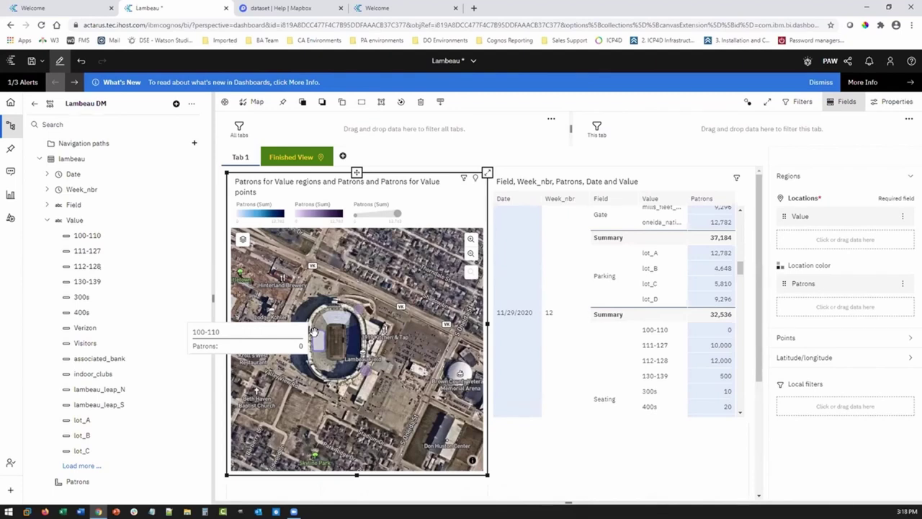
Collapse the Value member list, switch to Finished View, hide data and Fields panels, go full screen
{"action": "left_click", "coordinate": [45, 220]}
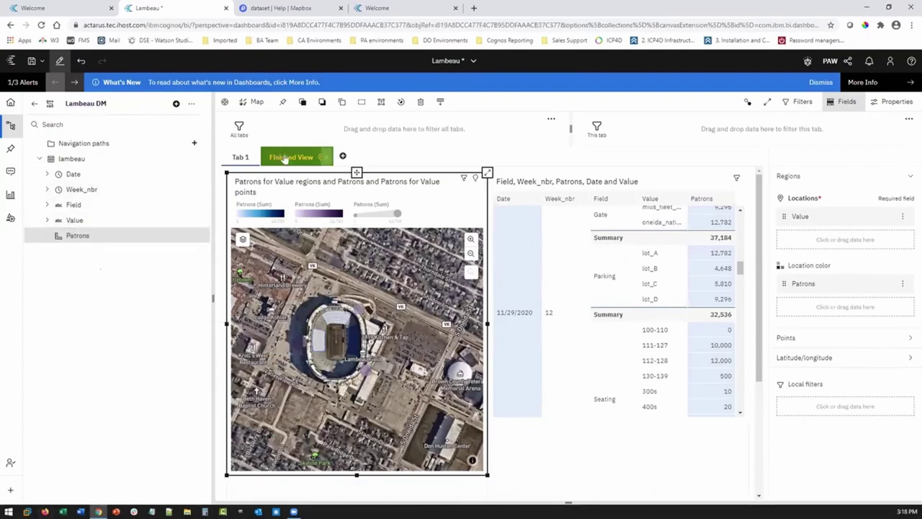
{"action": "left_click", "coordinate": [284, 159]}
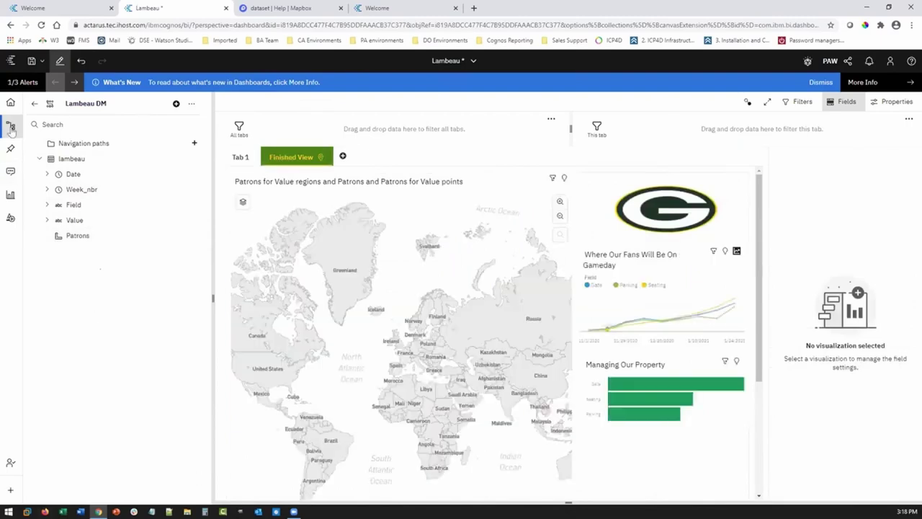
{"action": "left_click", "coordinate": [11, 128]}
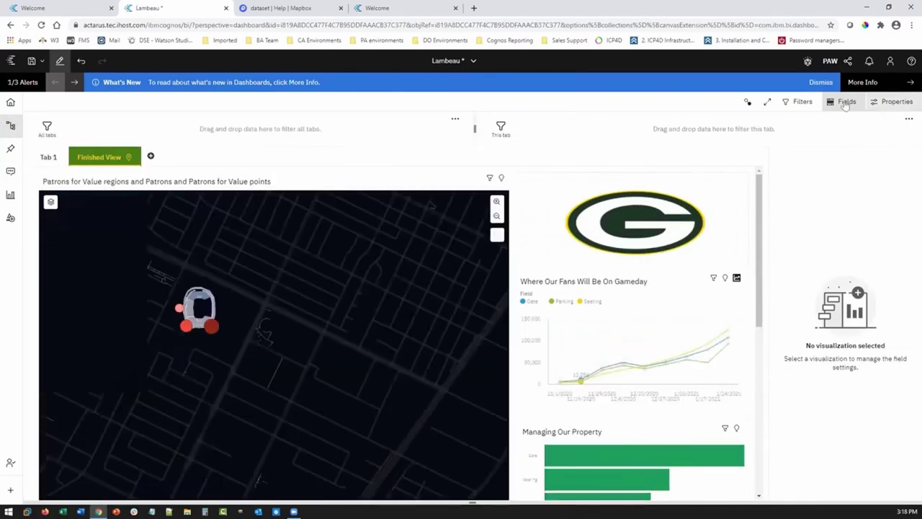
{"action": "left_click", "coordinate": [847, 101]}
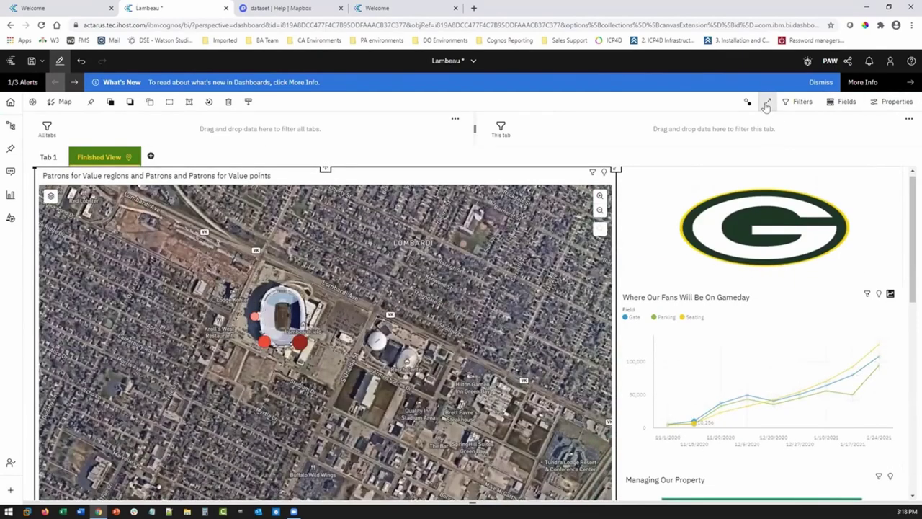
{"action": "left_click", "coordinate": [767, 106]}
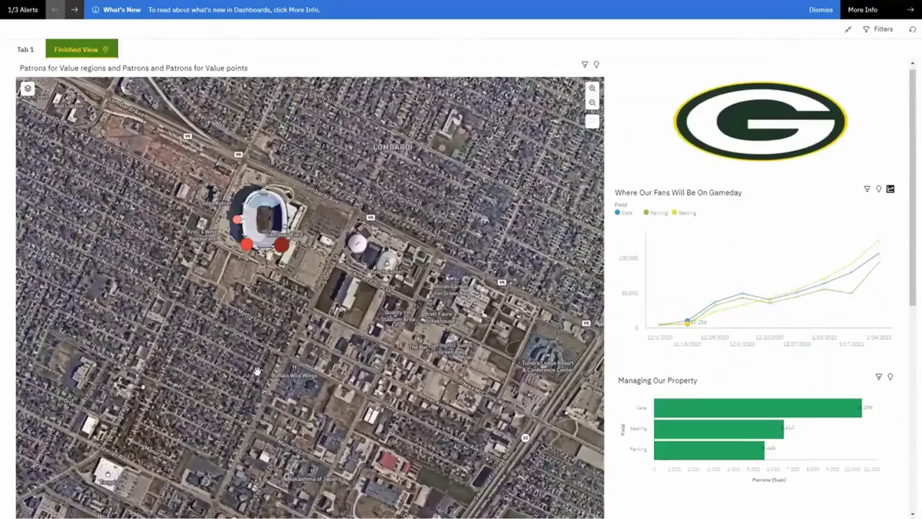
Select the stadium map, then the Where Our Fans Will Be On Gameday chart
{"action": "left_click", "coordinate": [257, 371]}
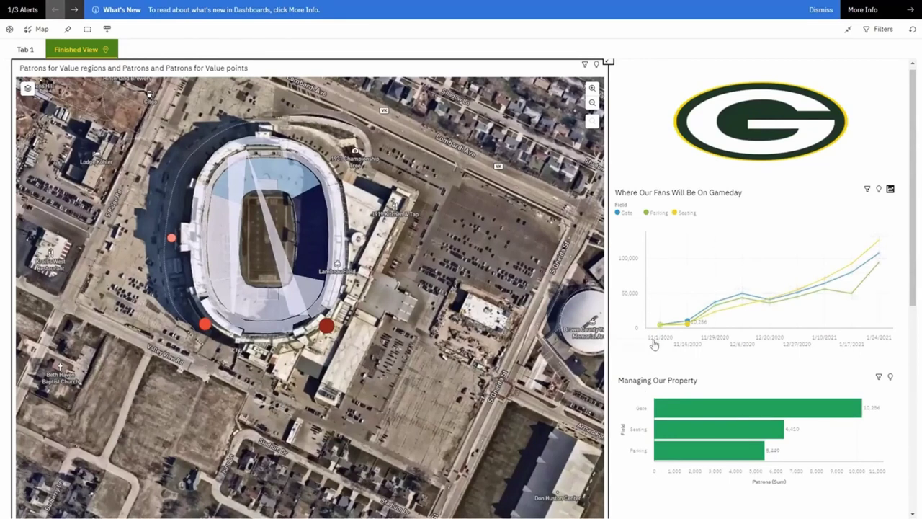
{"action": "mouse_move", "coordinate": [657, 342]}
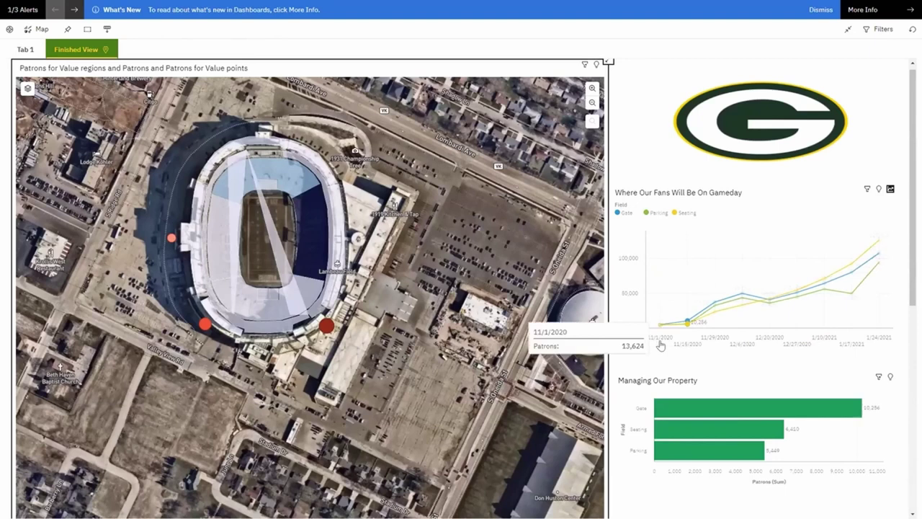
{"action": "mouse_move", "coordinate": [714, 338]}
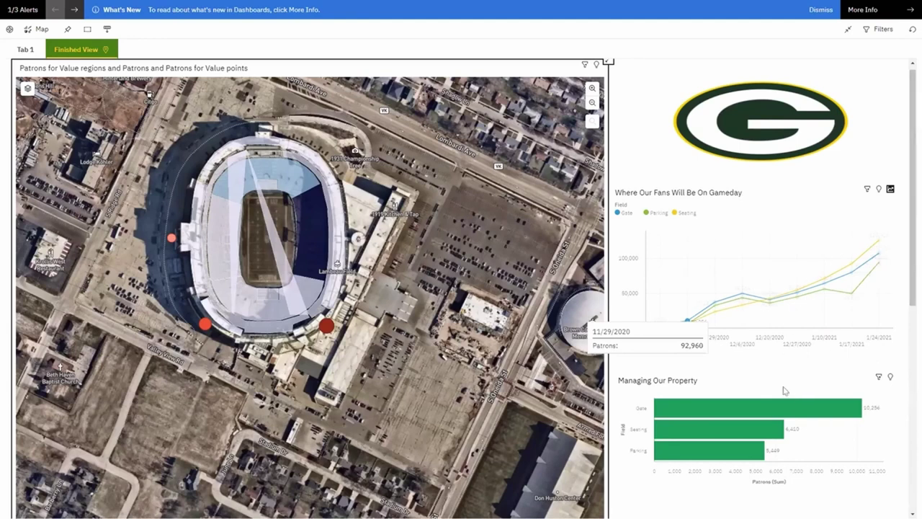
{"action": "left_click", "coordinate": [742, 360]}
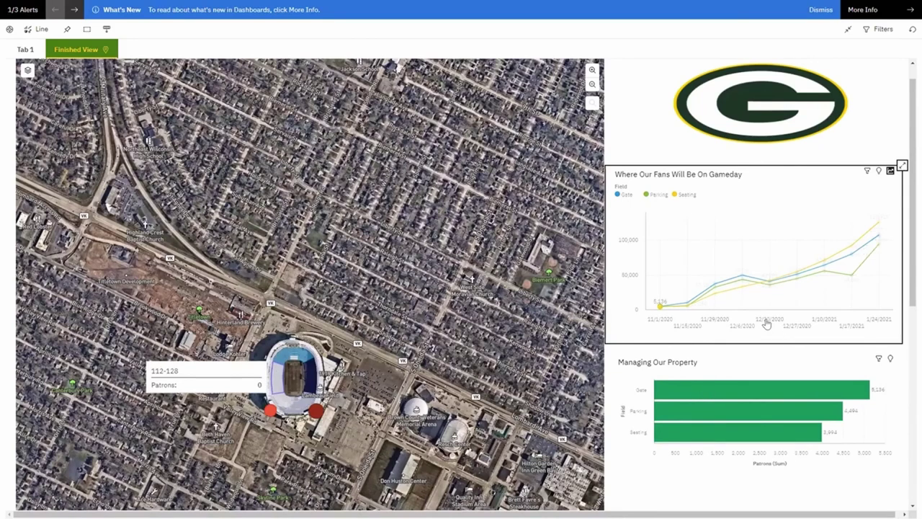
Cross-filter on the 12/20/2020, then 1/24/2021 line-chart points, and zoom the map onto Lambeau Field
{"action": "left_click", "coordinate": [341, 399]}
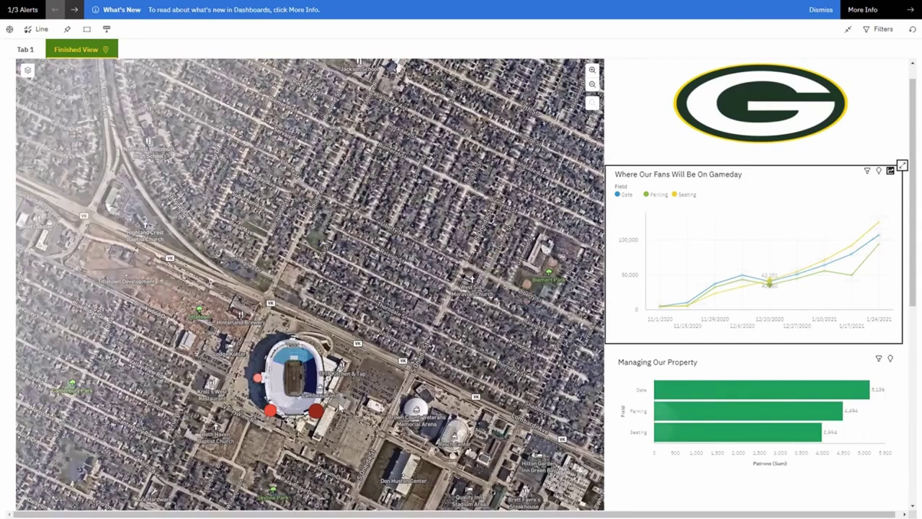
{"action": "left_click", "coordinate": [272, 371]}
{"action": "mouse_move", "coordinate": [272, 372]}
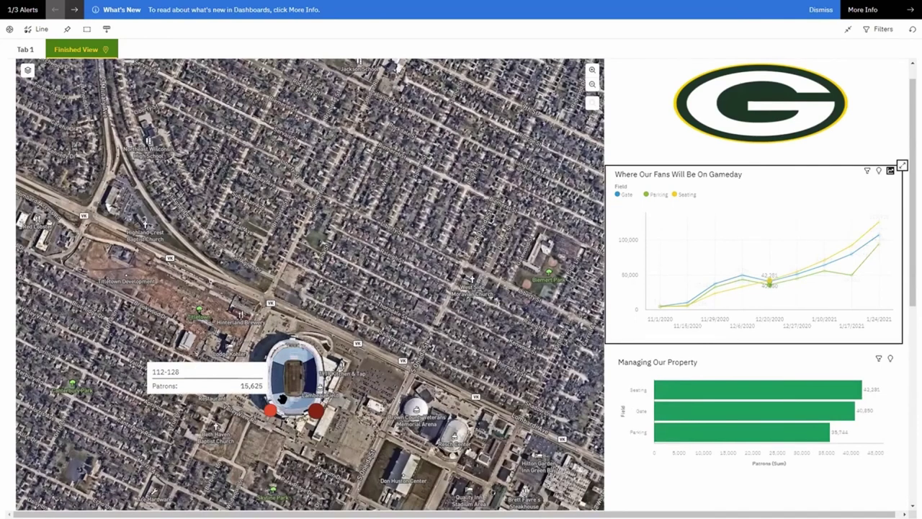
{"action": "mouse_move", "coordinate": [279, 351]}
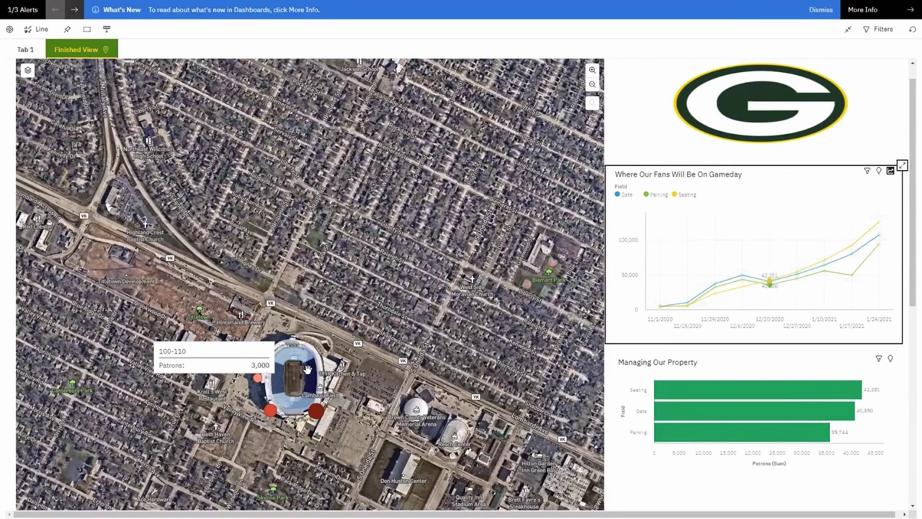
{"action": "mouse_move", "coordinate": [308, 369]}
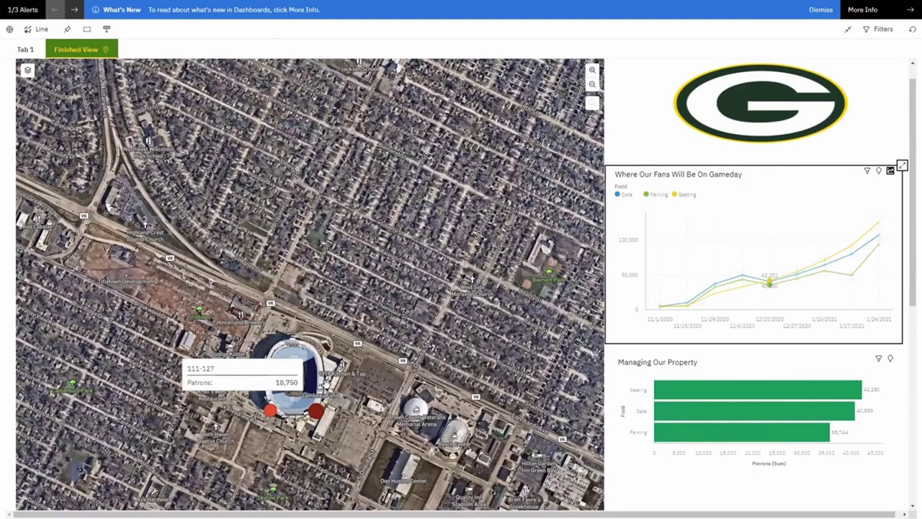
{"action": "left_click", "coordinate": [878, 320]}
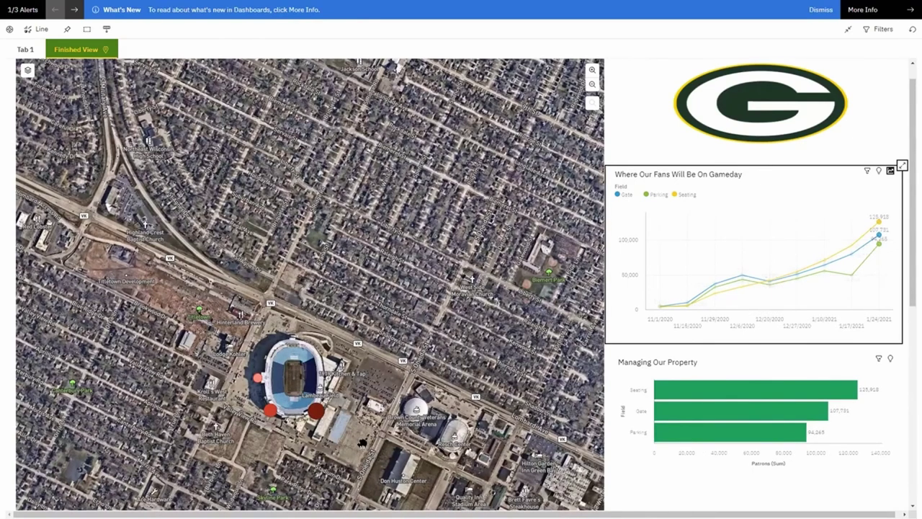
{"action": "double_click", "coordinate": [367, 277]}
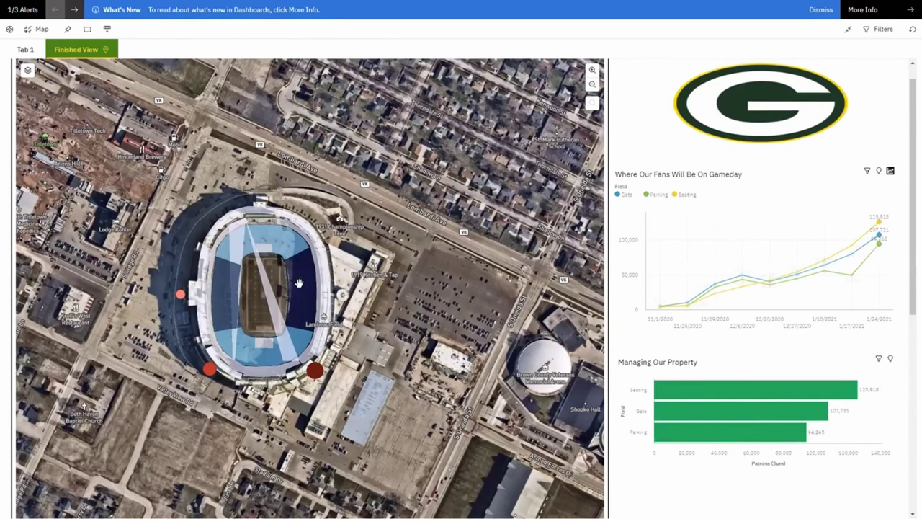
{"action": "mouse_move", "coordinate": [298, 283]}
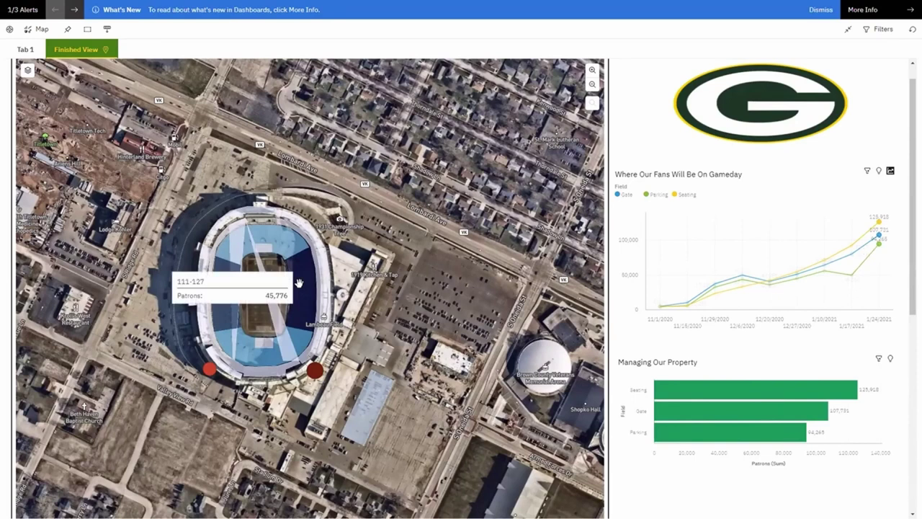
{"action": "mouse_move", "coordinate": [221, 310]}
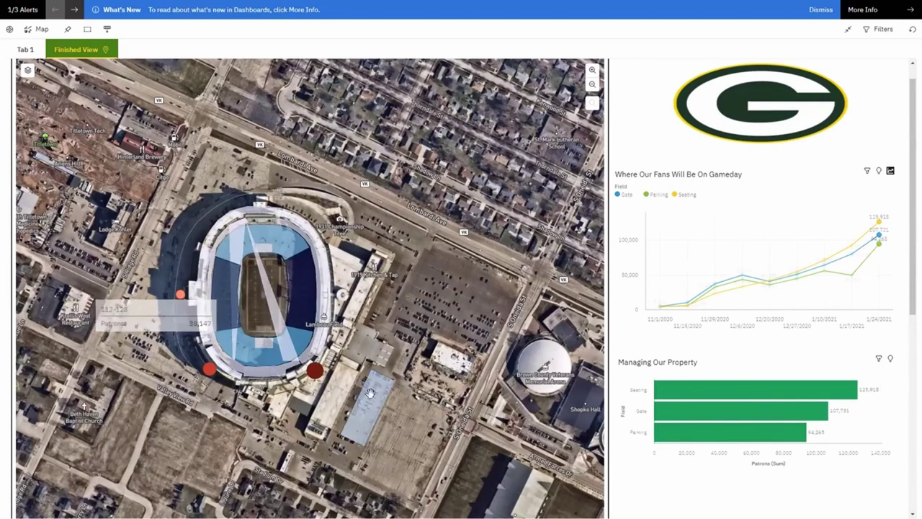
{"action": "mouse_move", "coordinate": [370, 393]}
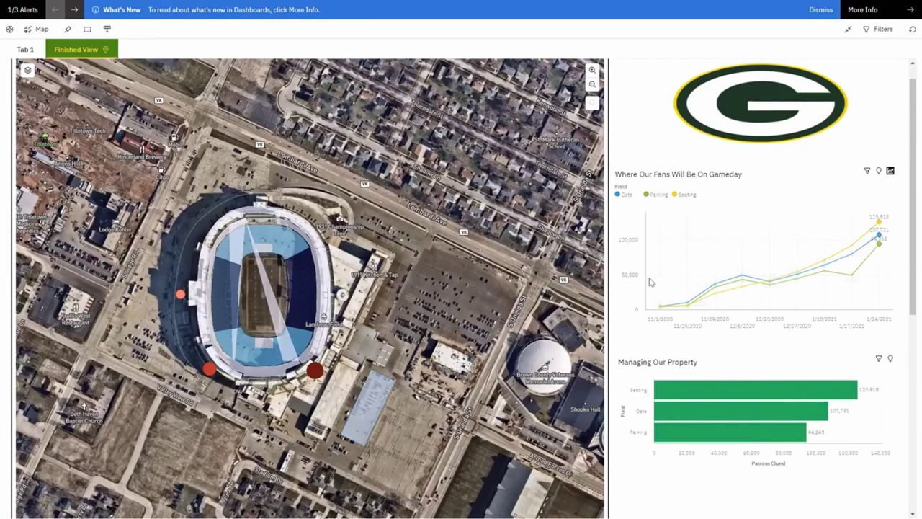
Switch Forecast on for the Gameday line chart and close its settings panel
{"action": "left_click", "coordinate": [890, 171]}
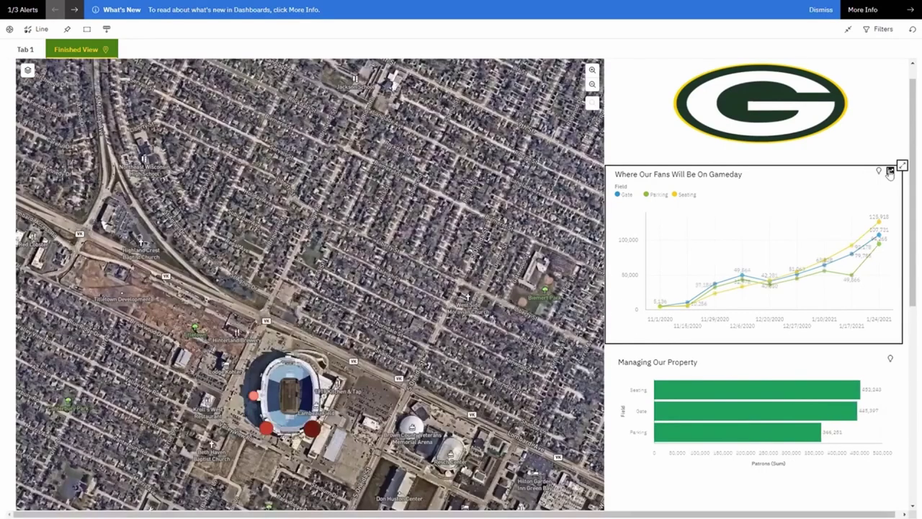
{"action": "left_click", "coordinate": [868, 184]}
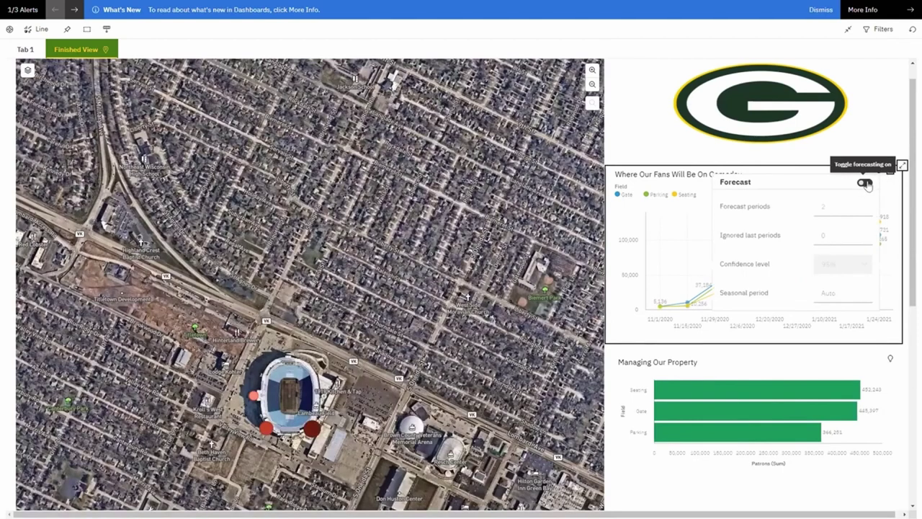
{"action": "left_click", "coordinate": [631, 335]}
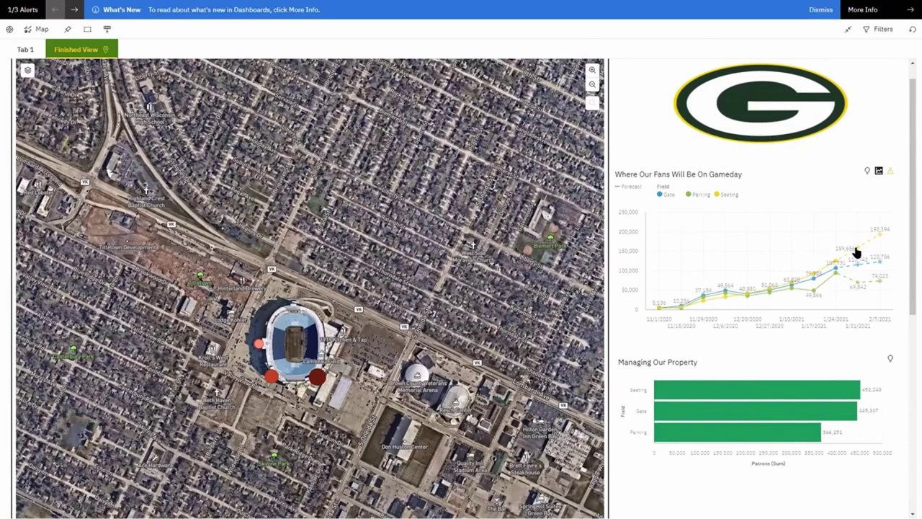
{"action": "mouse_move", "coordinate": [881, 236]}
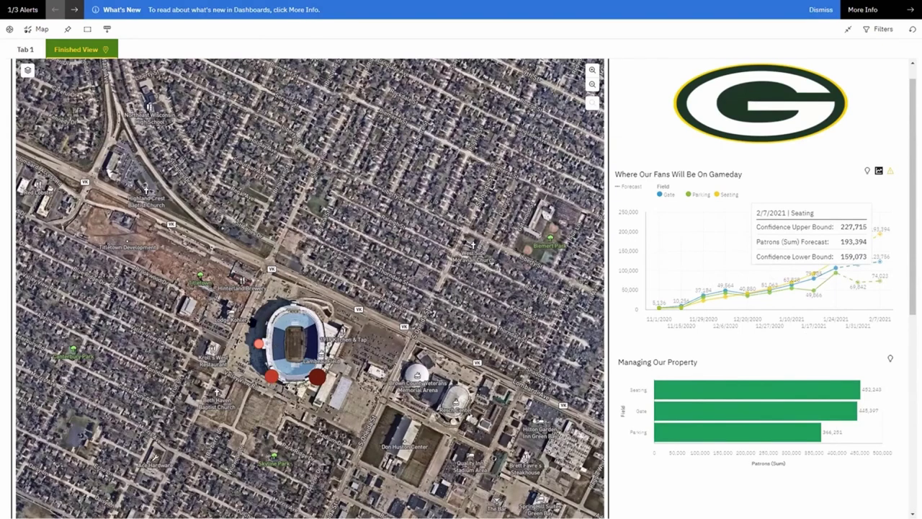
{"action": "mouse_move", "coordinate": [258, 343]}
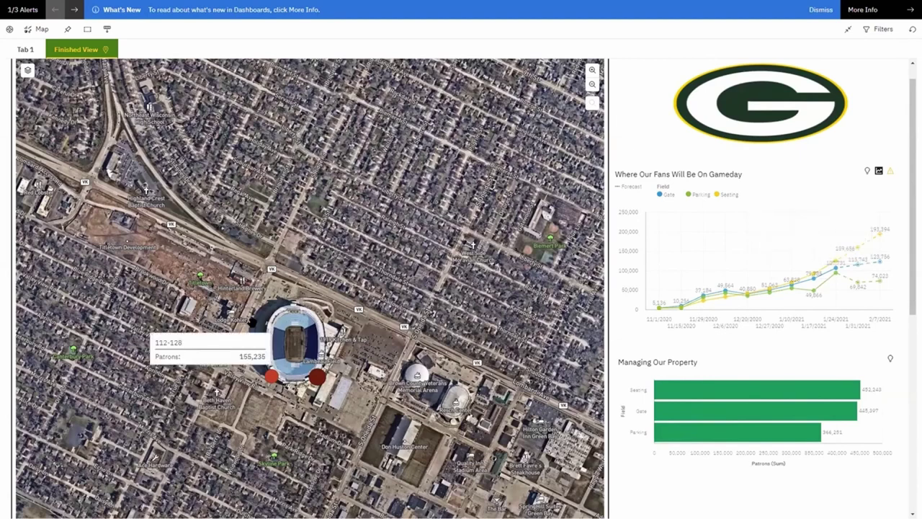